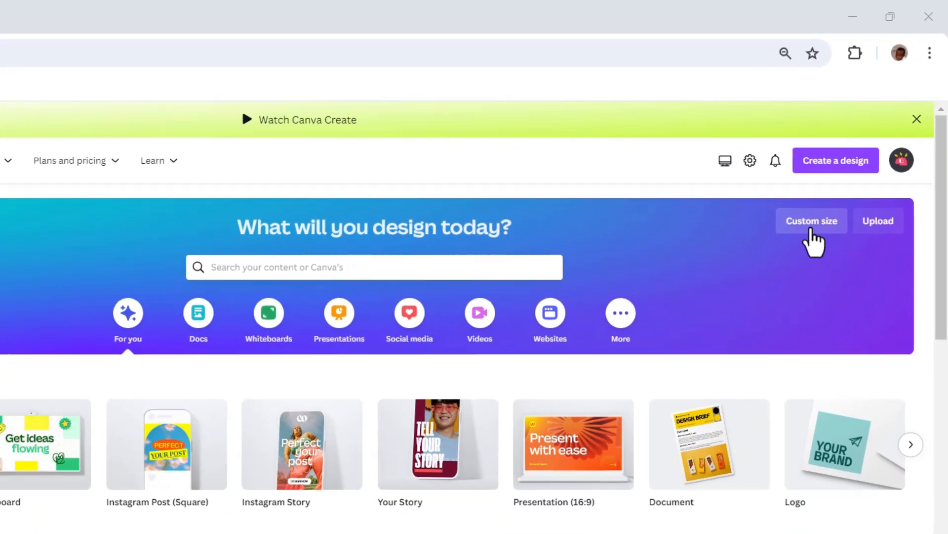
- Check where the custom size option is offered on both Canva home pages and in the design creation list
key("alt+Tab")
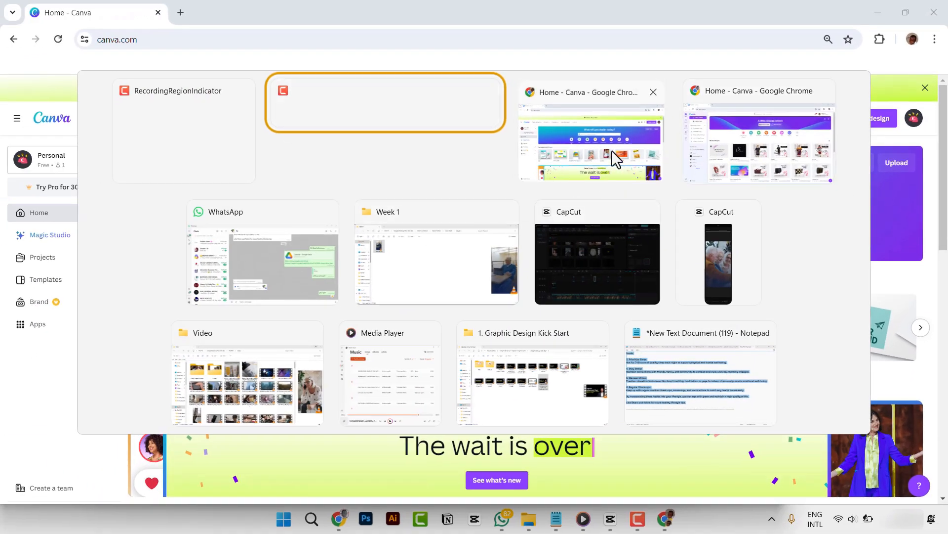
left_click(611, 150)
key("alt+Tab")
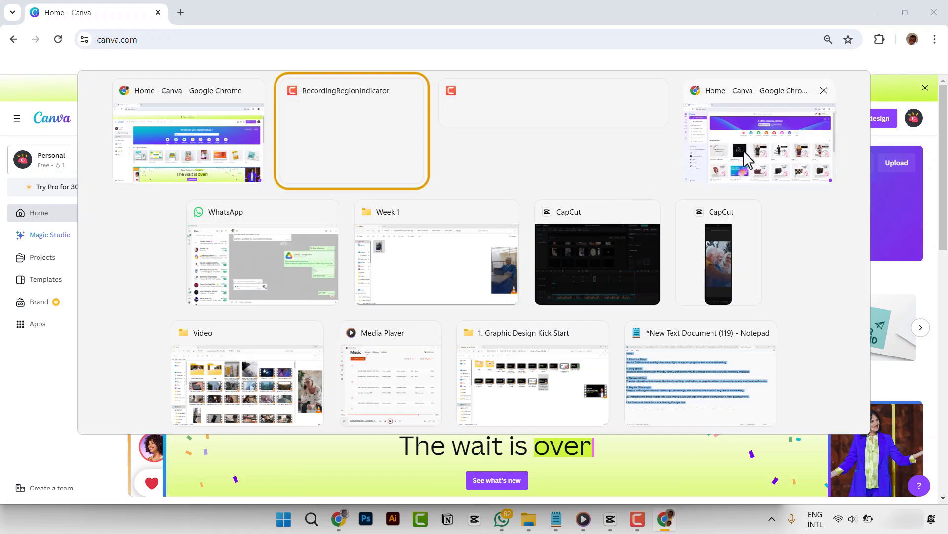
left_click(743, 150)
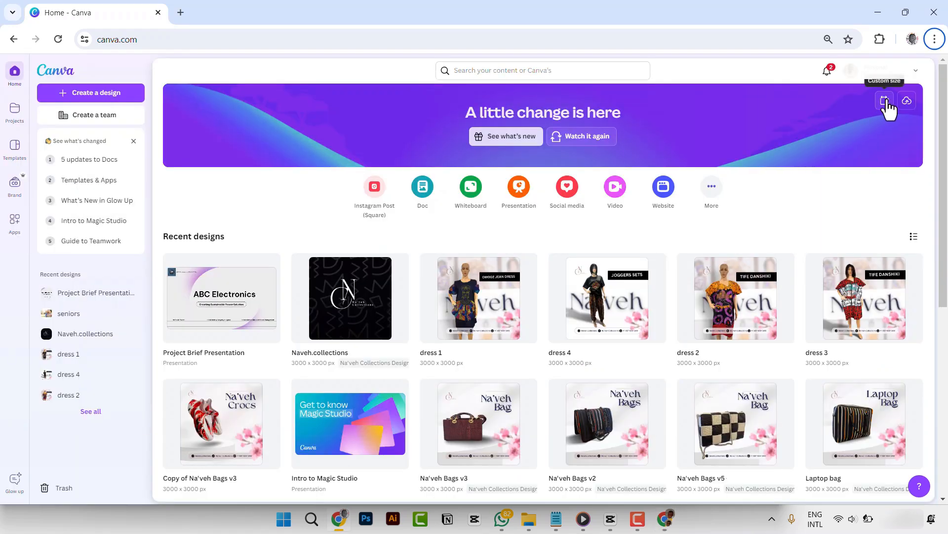
key("alt+Tab")
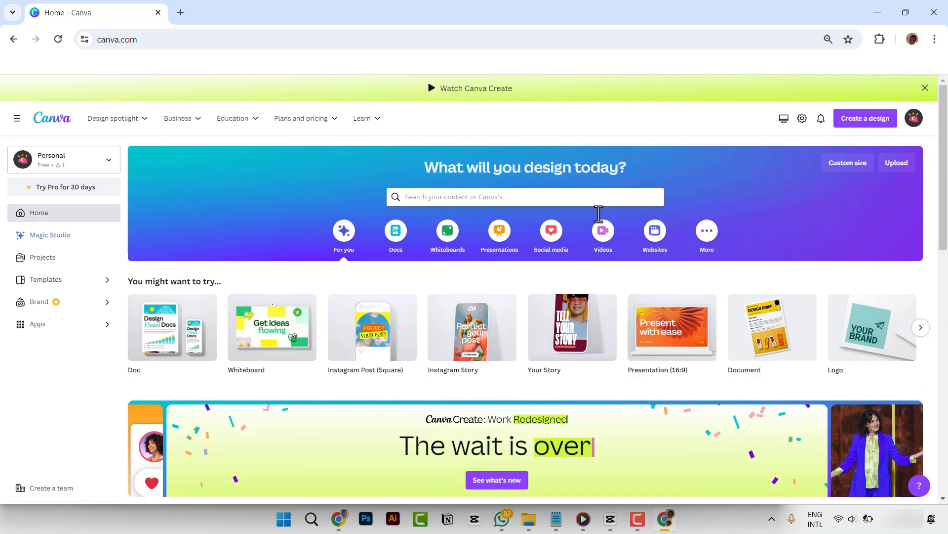
left_click(856, 124)
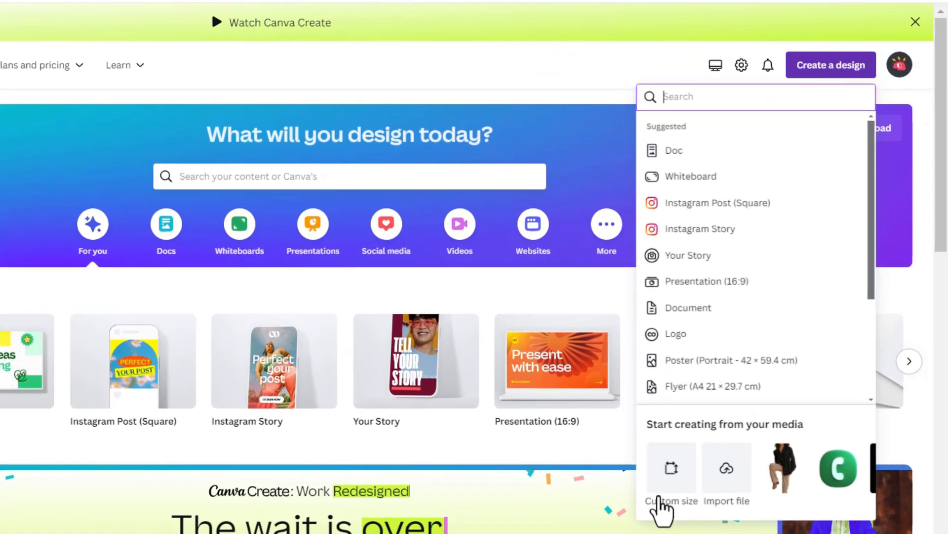
left_click(914, 104)
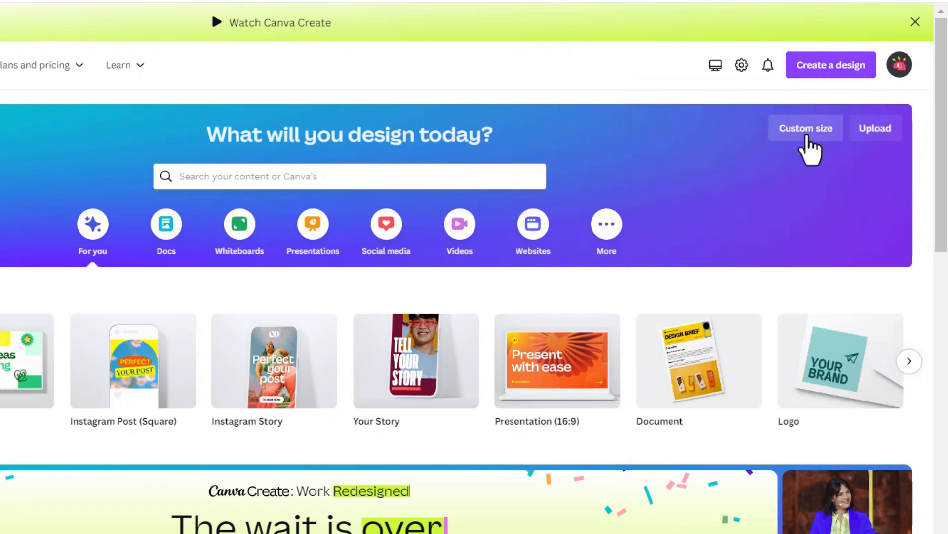
- Create a new custom-size design of 3000 × 3000 px
left_click(808, 133)
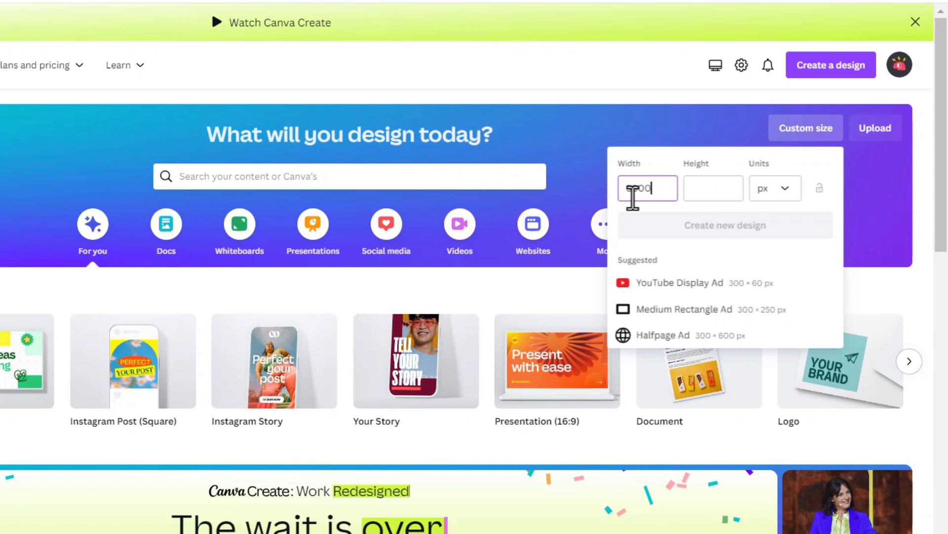
left_click(688, 196)
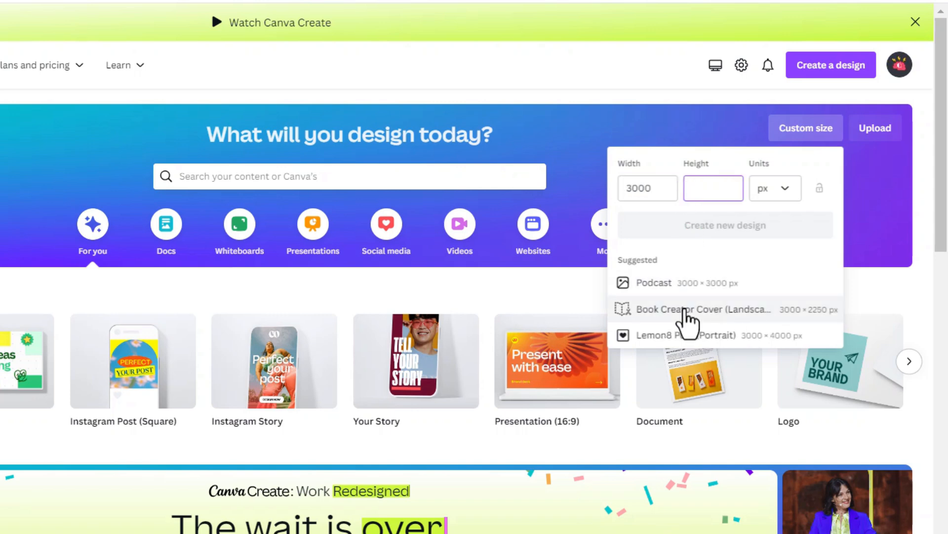
type("300")
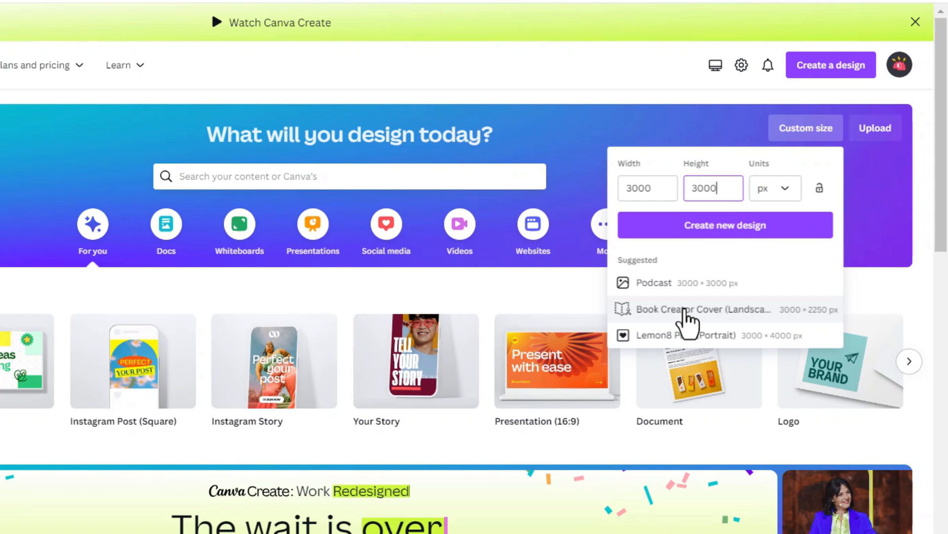
type("0")
left_click(733, 232)
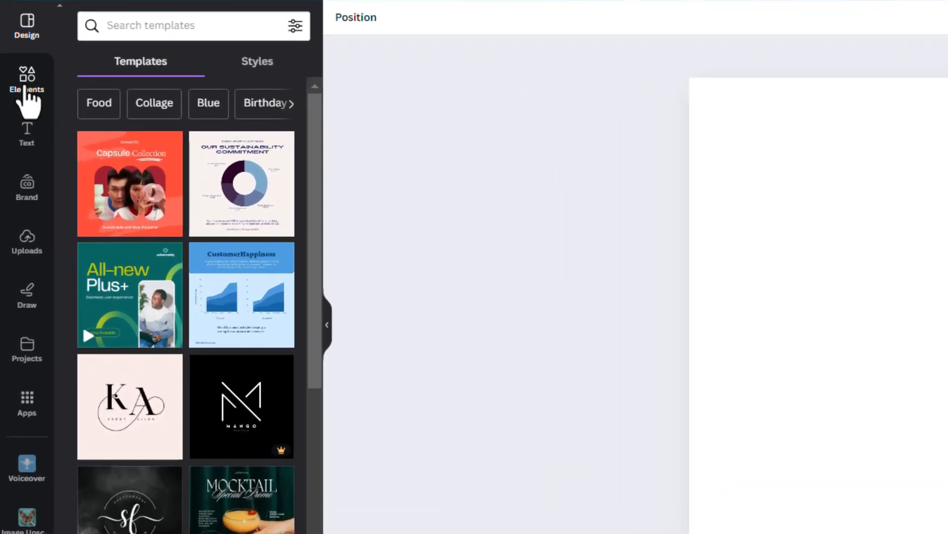
- Browse the full set of basic shapes and add a sharp-cornered square to the page
left_click(27, 91)
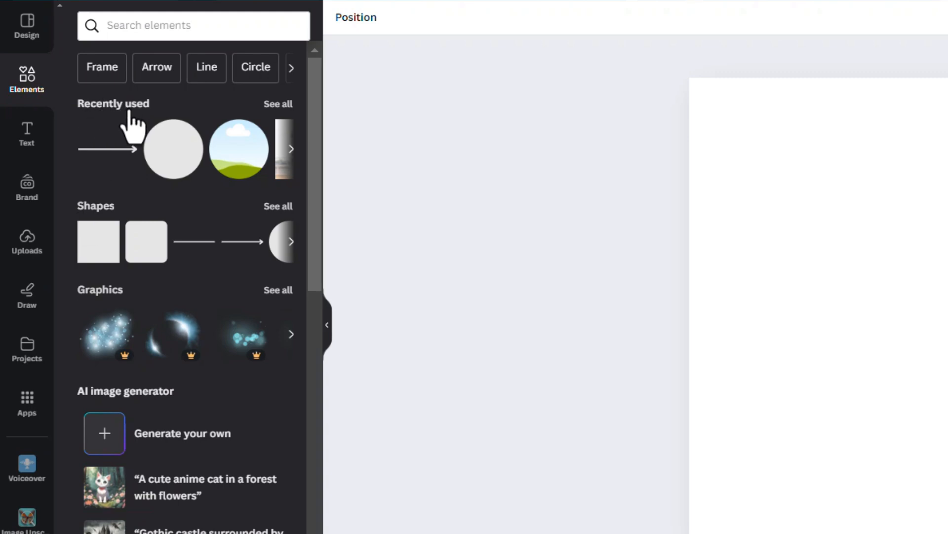
left_click(278, 207)
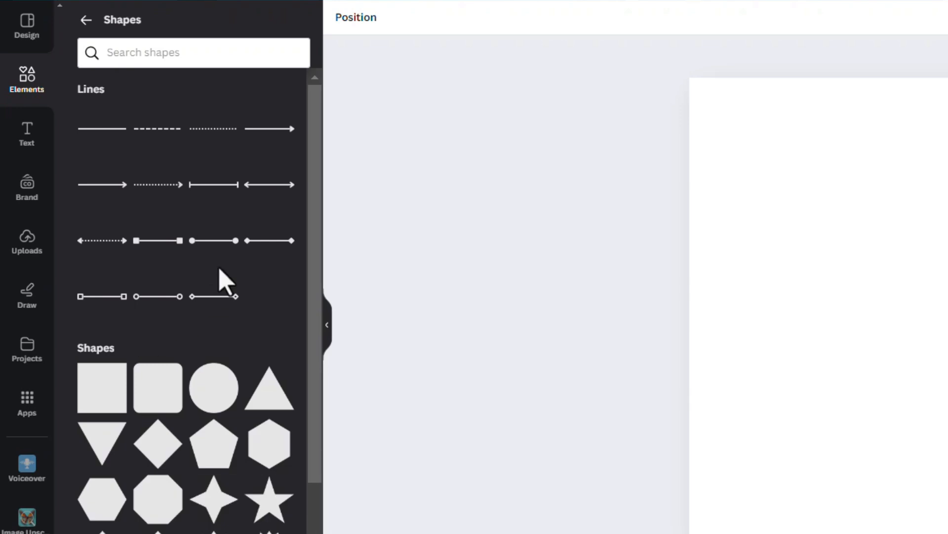
scroll(221, 278, "down", 4)
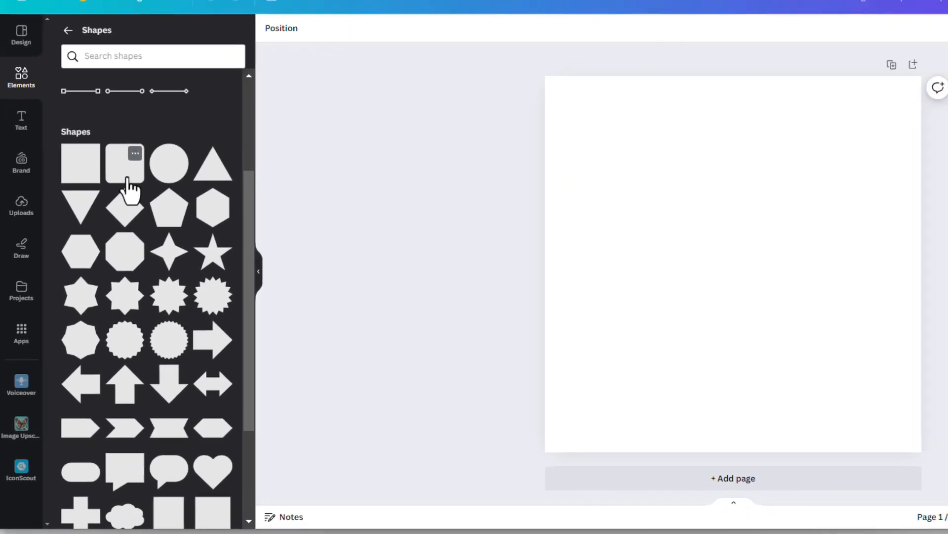
left_click(77, 174)
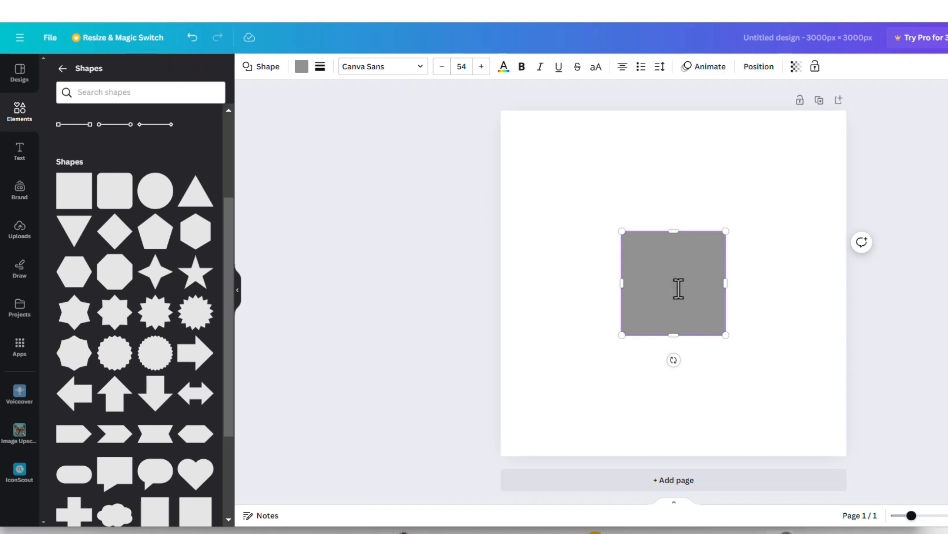
type("d")
key("BackSpace")
left_click(777, 241)
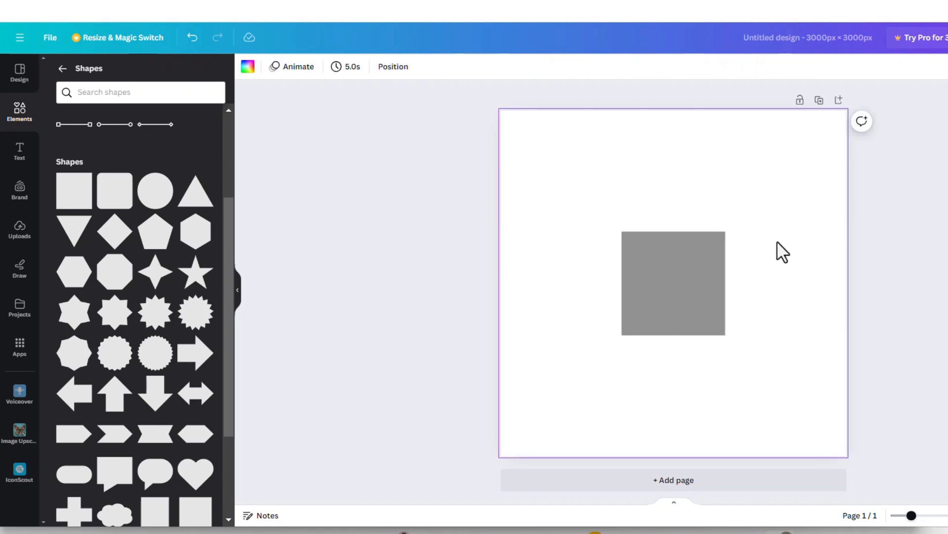
- Preview purple, lime green and black-to-gold fills on the square, and apply the yellow-to-pink default gradient
left_click(675, 282)
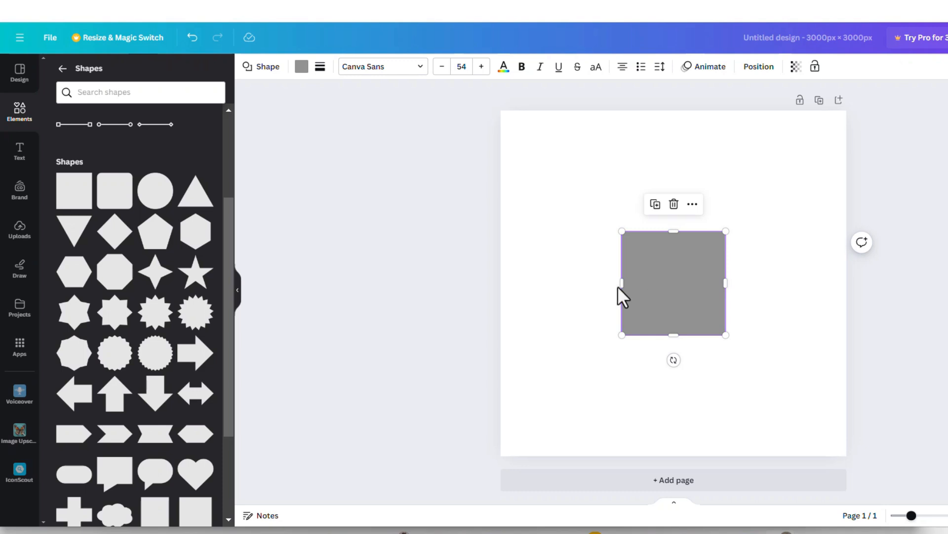
left_click(301, 66)
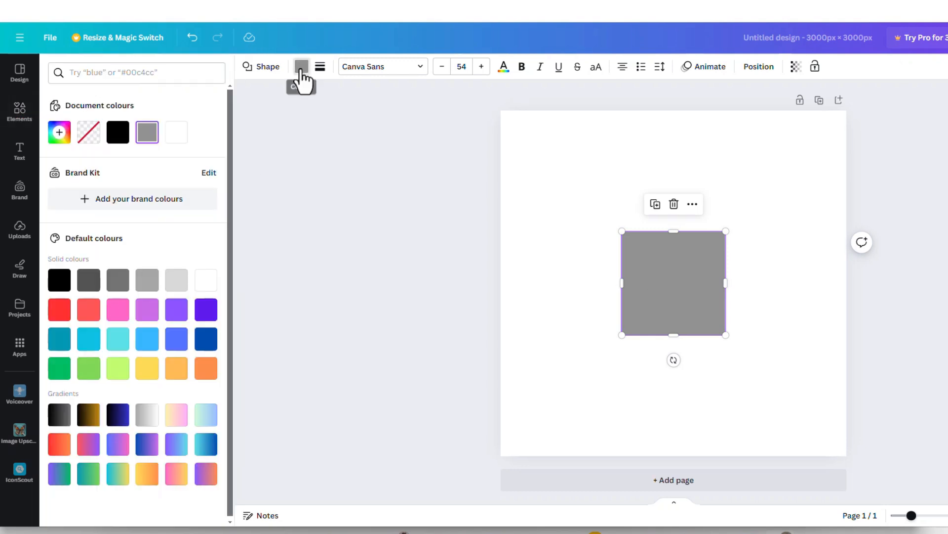
left_click(148, 312)
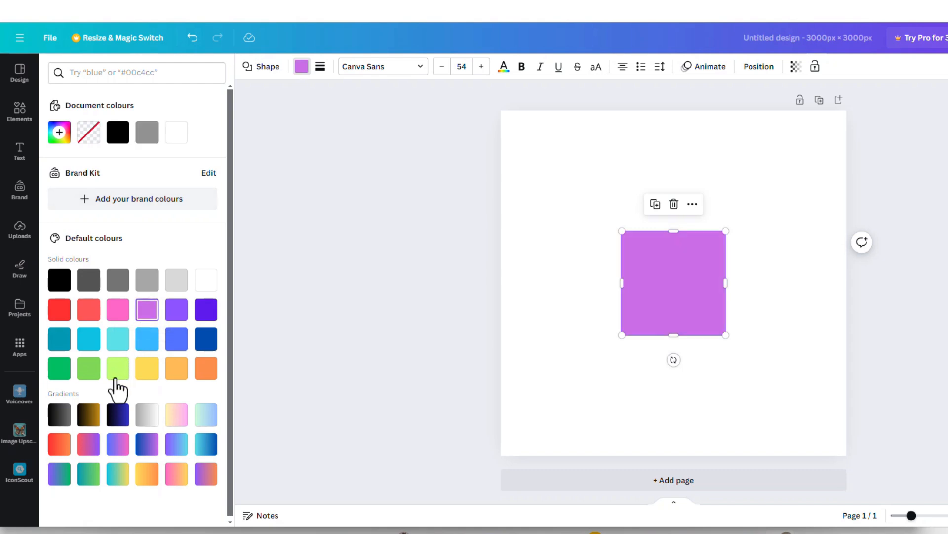
left_click(118, 367)
left_click(90, 420)
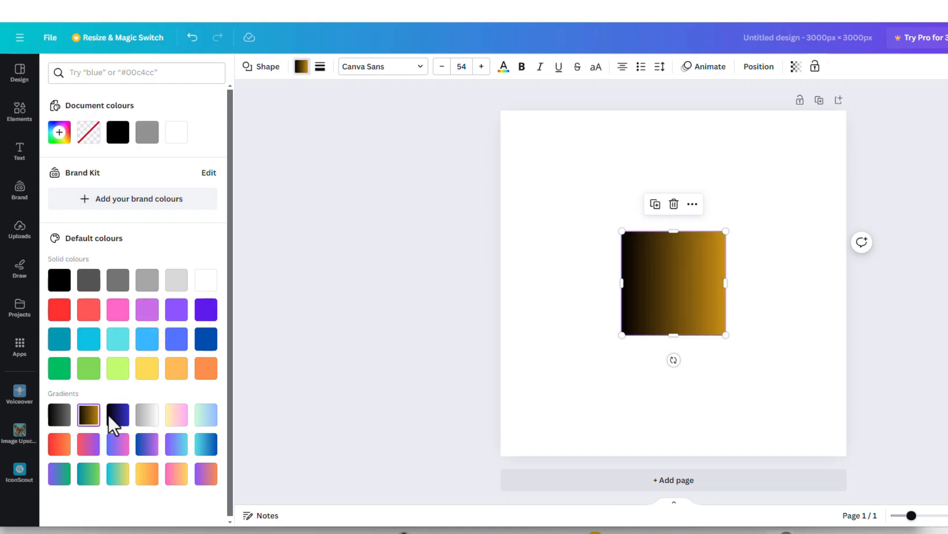
scroll(74, 289, "down", 1)
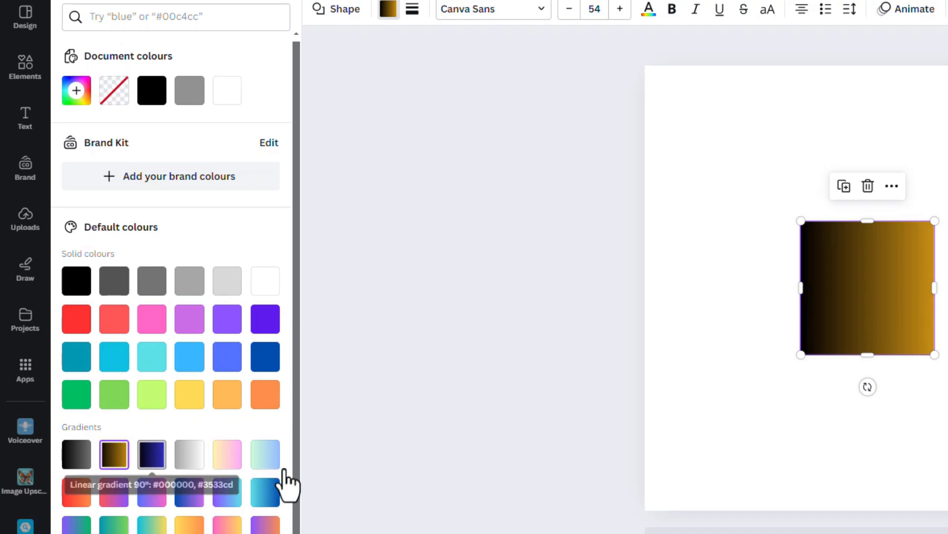
left_click(225, 461)
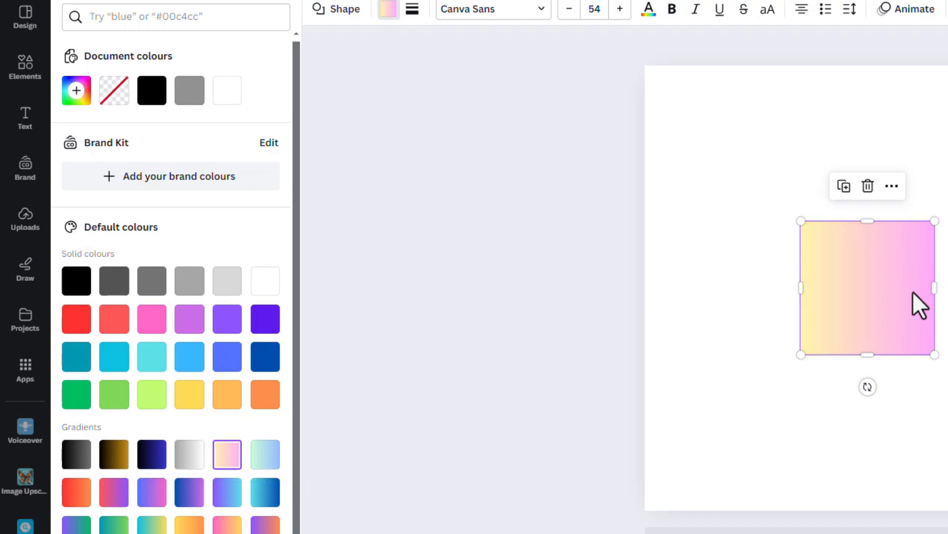
- Edit the square's gradient and set its first colour to blue #3B00FF
left_click(77, 99)
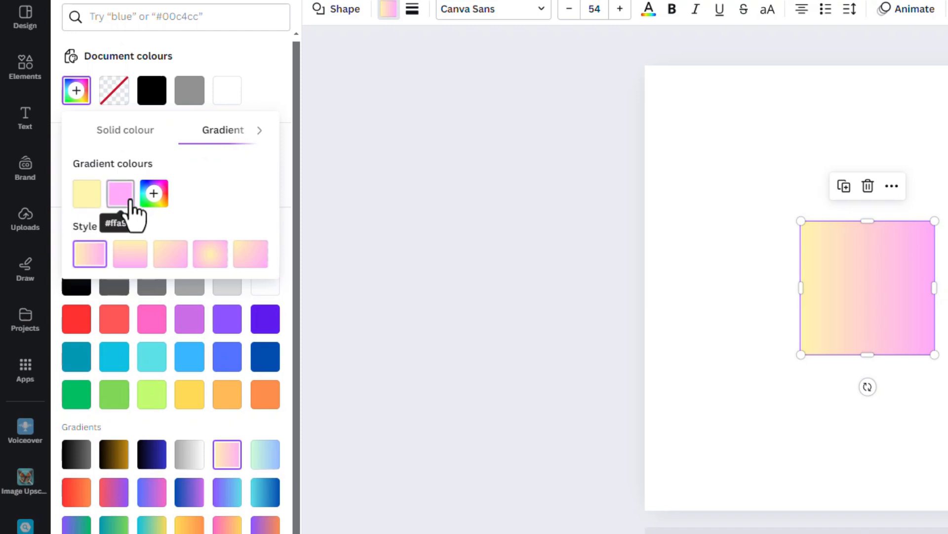
left_click(85, 197)
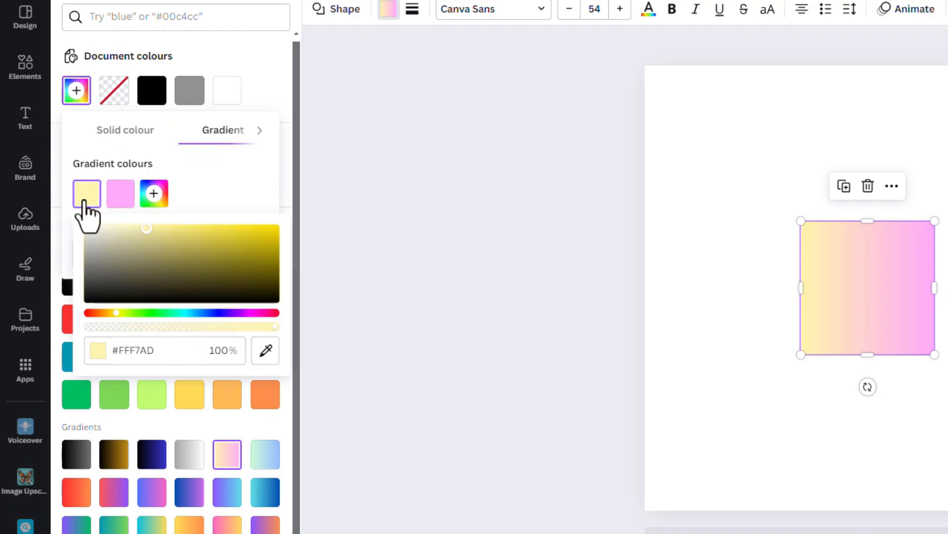
left_click(220, 312)
left_click(254, 240)
left_click_drag(254, 241, 289, 230)
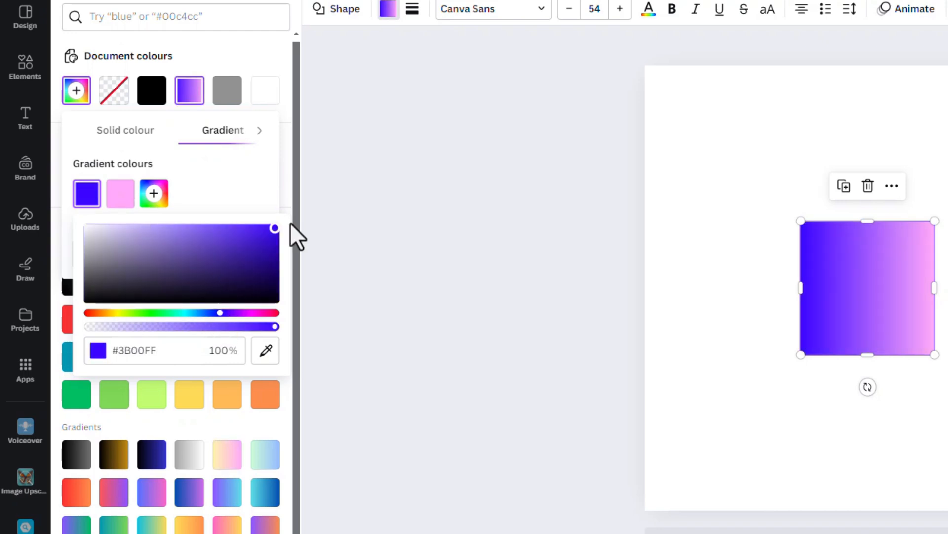
- Set the gradient's second colour to violet #BF0AFF and its style to a diagonal from the top-left to the bottom-right corner
left_click(126, 206)
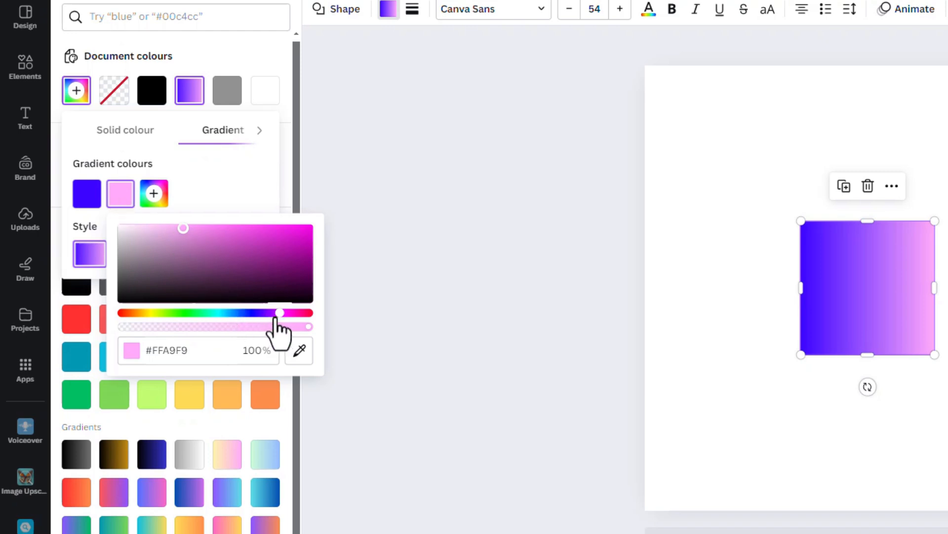
left_click_drag(277, 314, 270, 315)
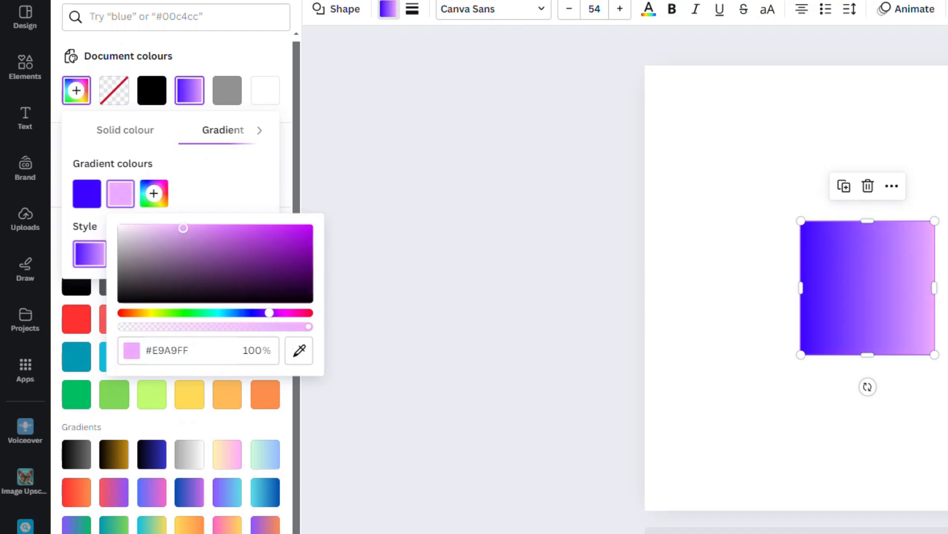
left_click(305, 228)
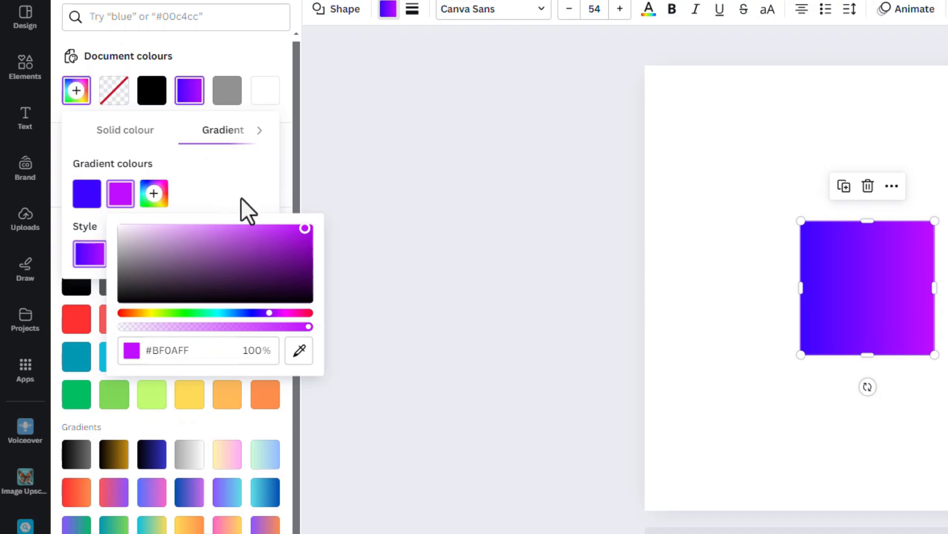
left_click(223, 181)
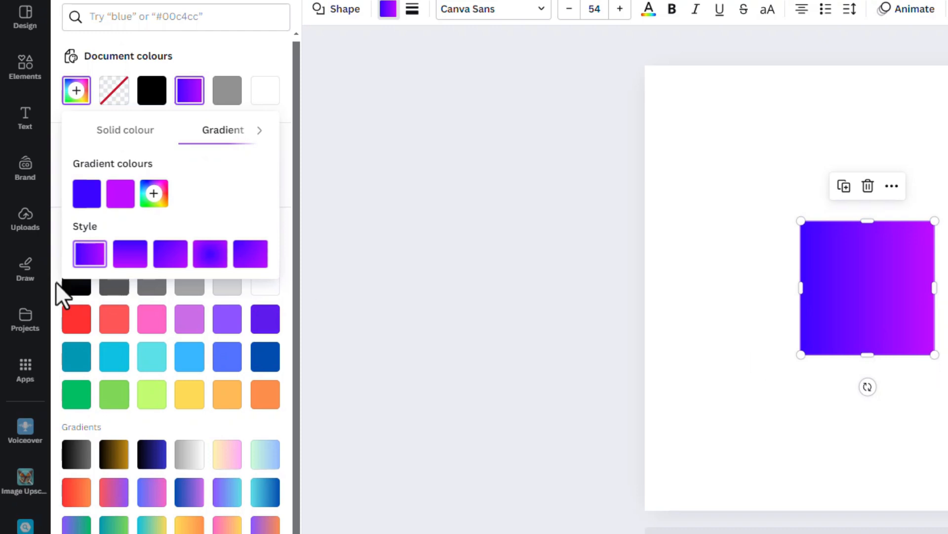
left_click(126, 257)
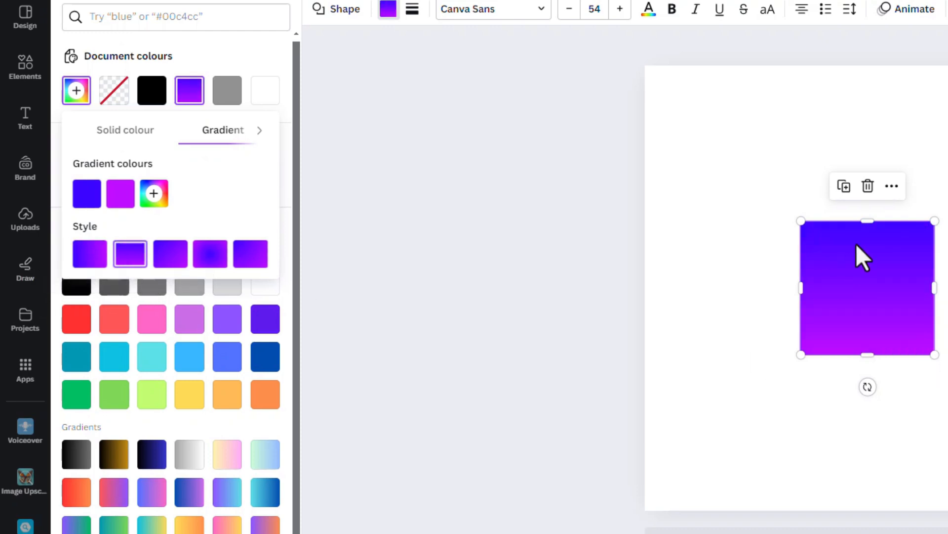
left_click(174, 261)
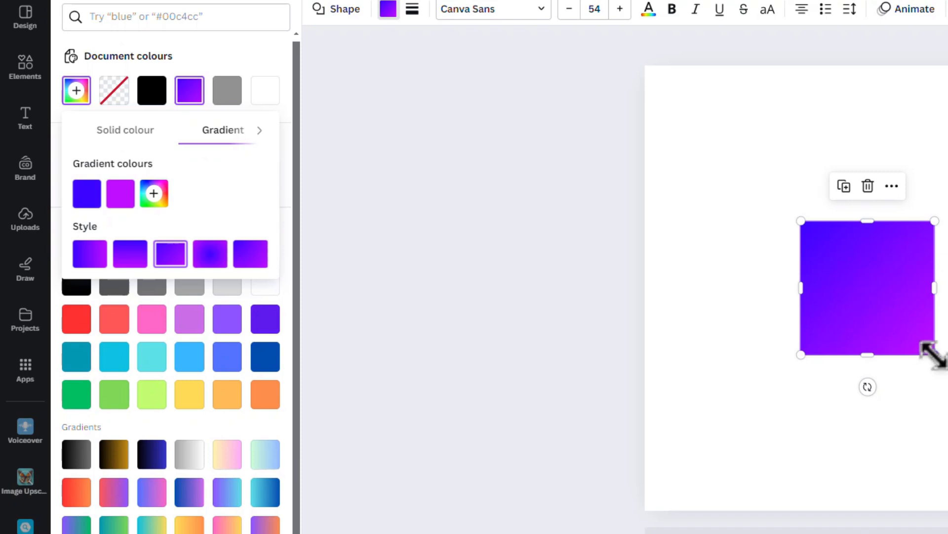
- Resize the gradient square freely from its bottom-right corner, ending with a slightly wider than tall rectangle
left_click_drag(934, 355, 947, 408)
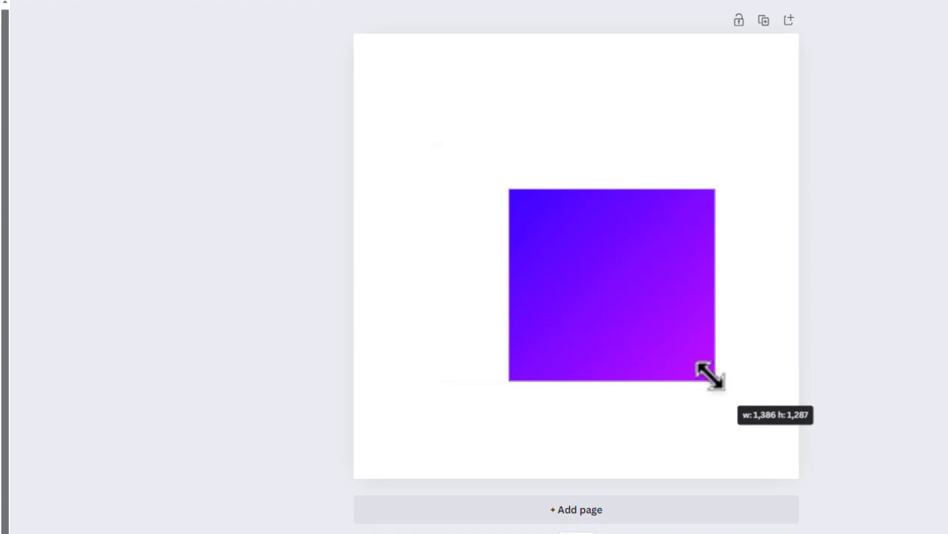
left_click_drag(710, 375, 623, 308)
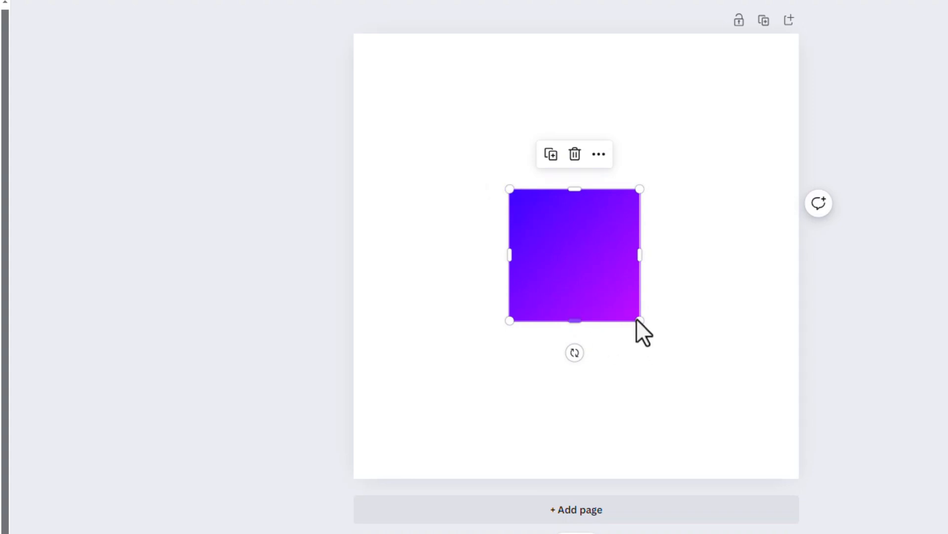
left_click_drag(642, 320, 677, 337)
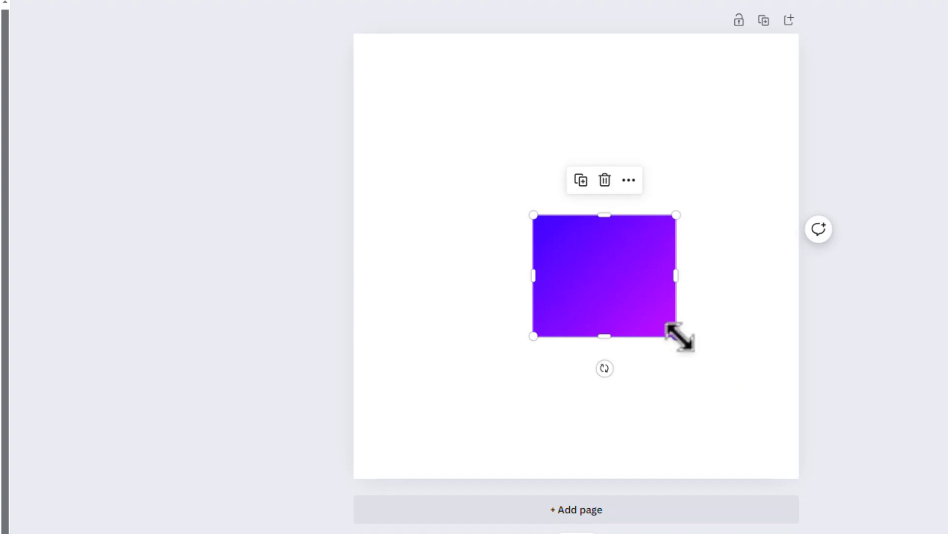
- Move the gradient rectangle to the page's horizontal centre and enlarge it about its own centre
left_click_drag(615, 279, 585, 241)
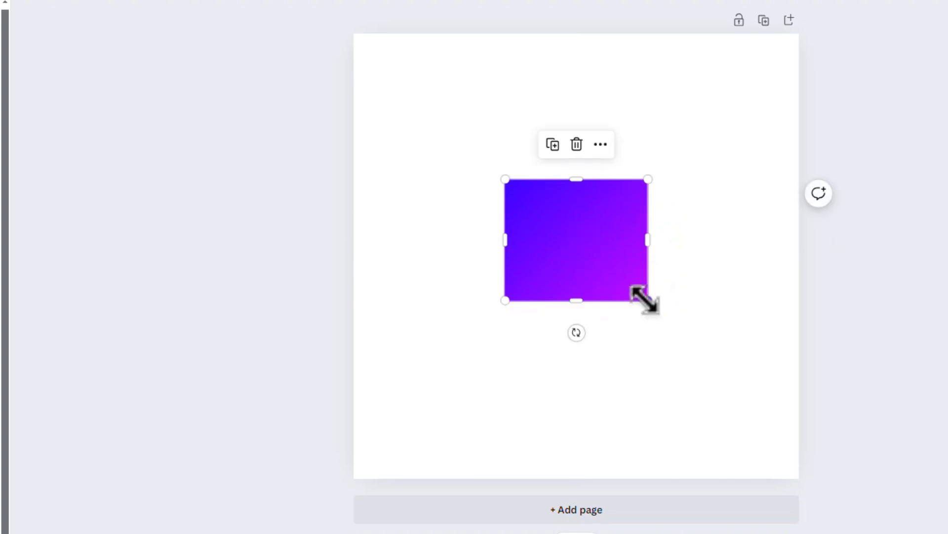
left_click_drag(645, 299, 697, 344)
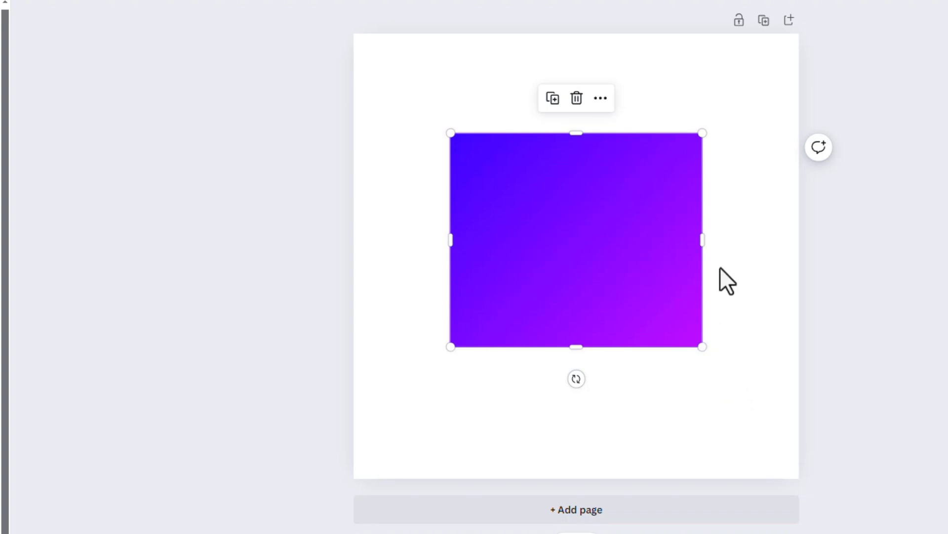
- Narrow the gradient rectangle slightly from its right edge and set its gradient style to radial from the top-left corner
mouse_move(706, 245)
left_mouse_down()
mouse_move(729, 239)
mouse_move(667, 251)
mouse_move(703, 254)
mouse_move(694, 252)
left_mouse_up()
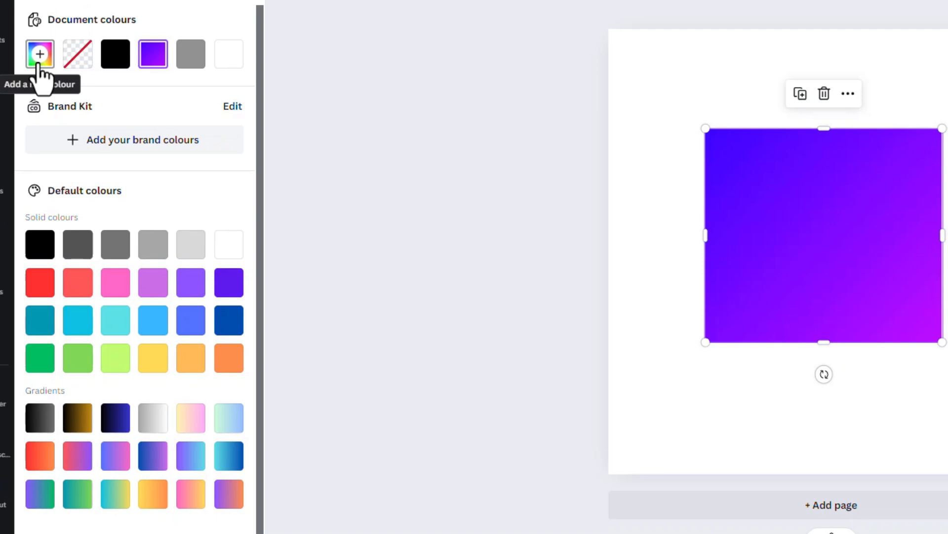
left_click(38, 63)
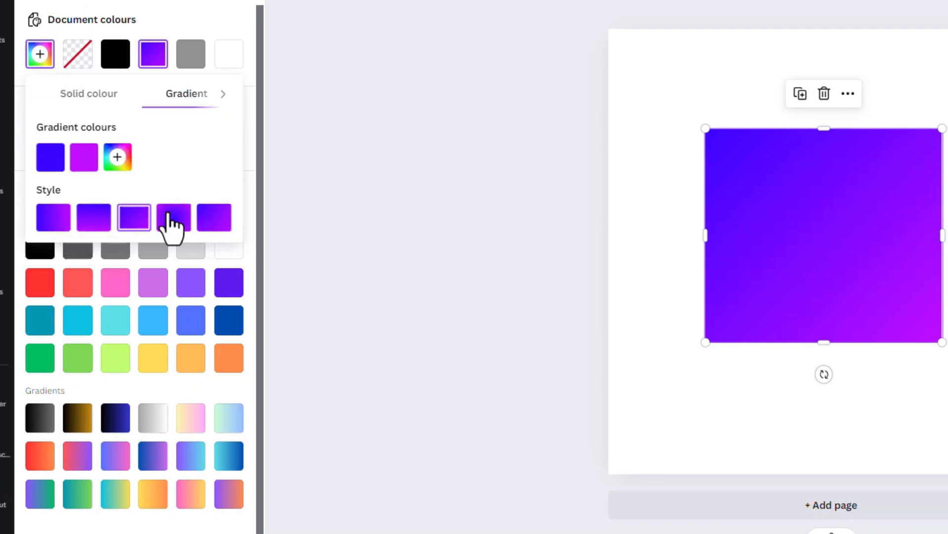
left_click(183, 216)
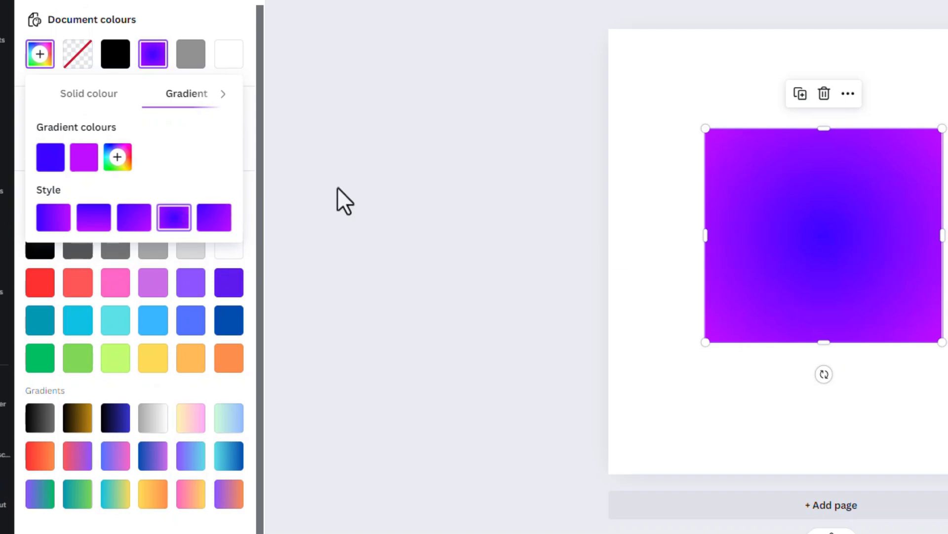
left_click(206, 217)
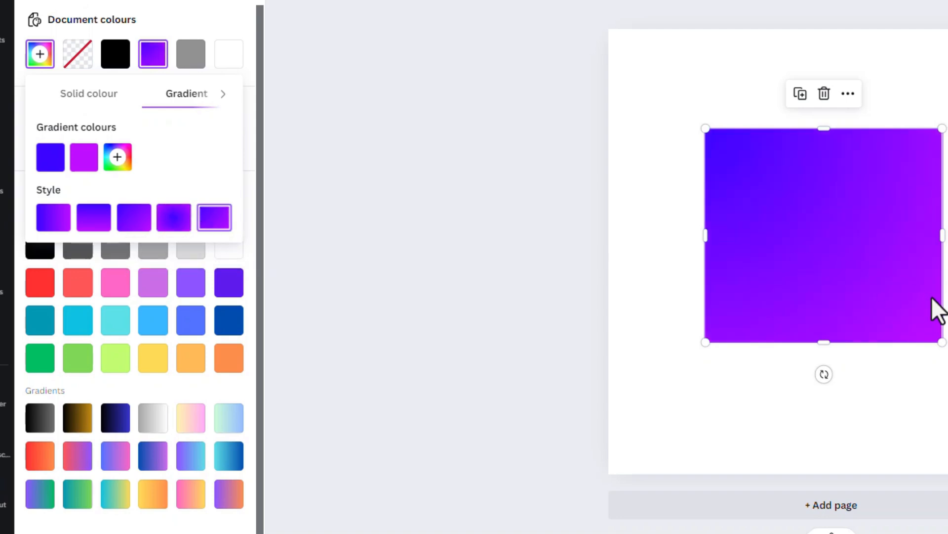
left_click(131, 221)
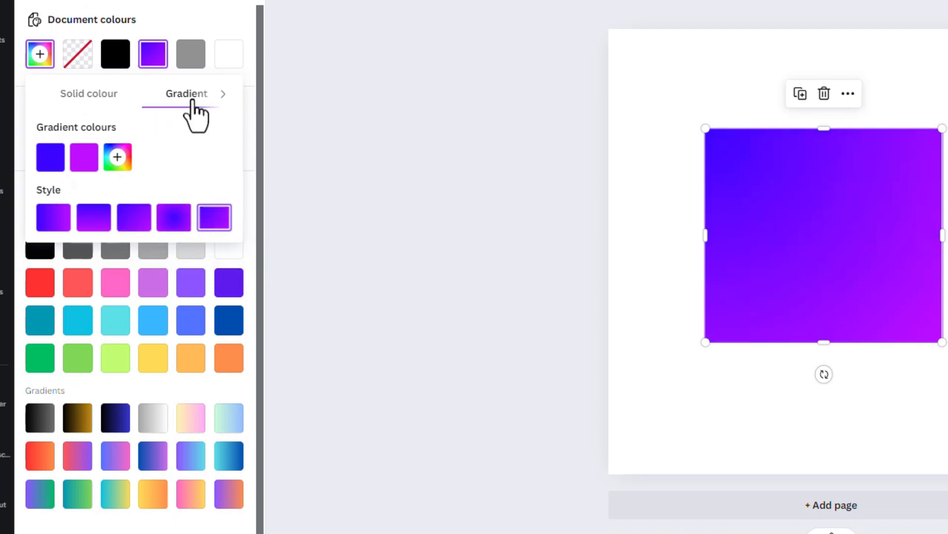
- Try a solid #3B00FF fill and a switch back to gradient, then undo both fill changes
left_click(99, 101)
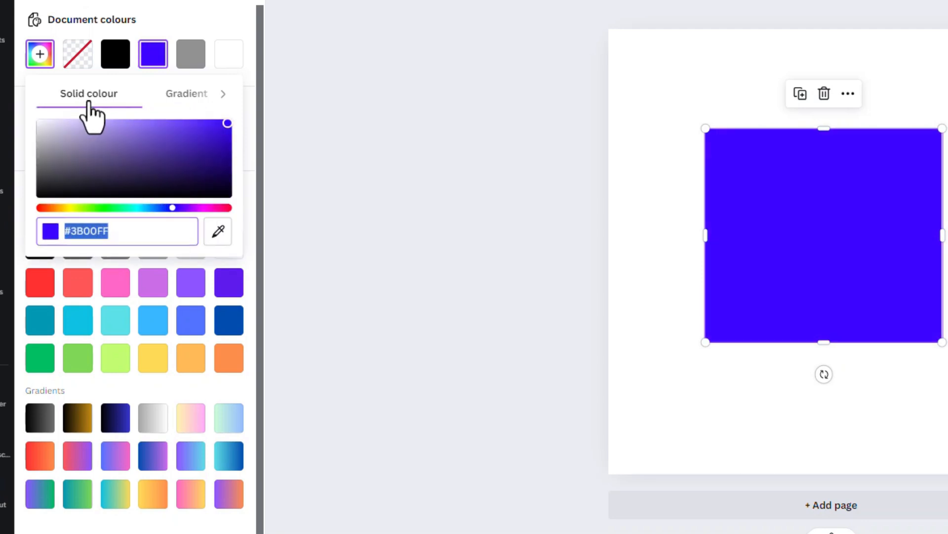
left_click(190, 97)
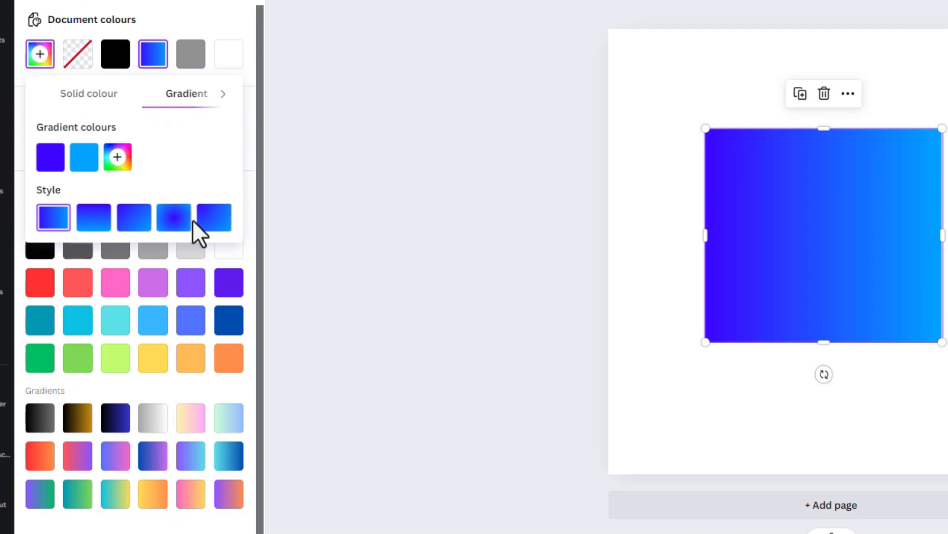
scroll(177, 266, "up", 1)
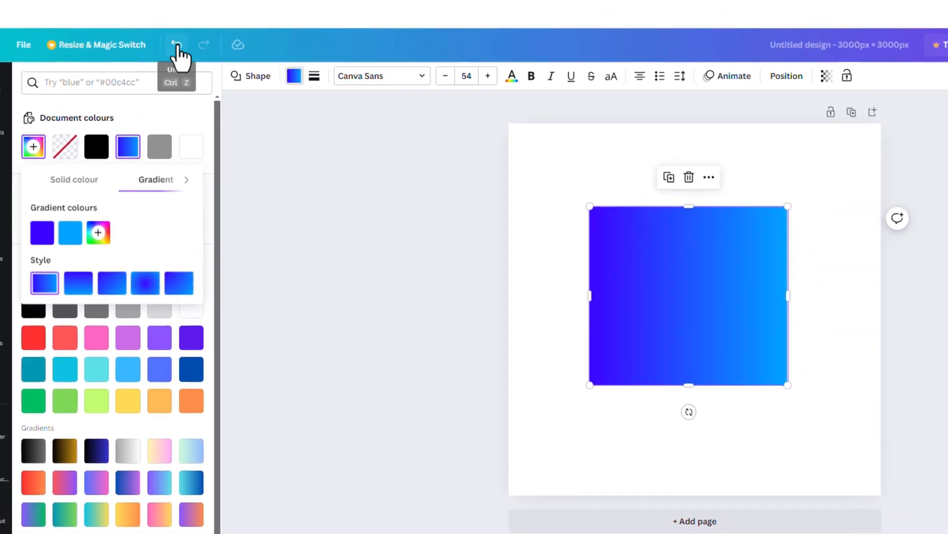
left_click(179, 55)
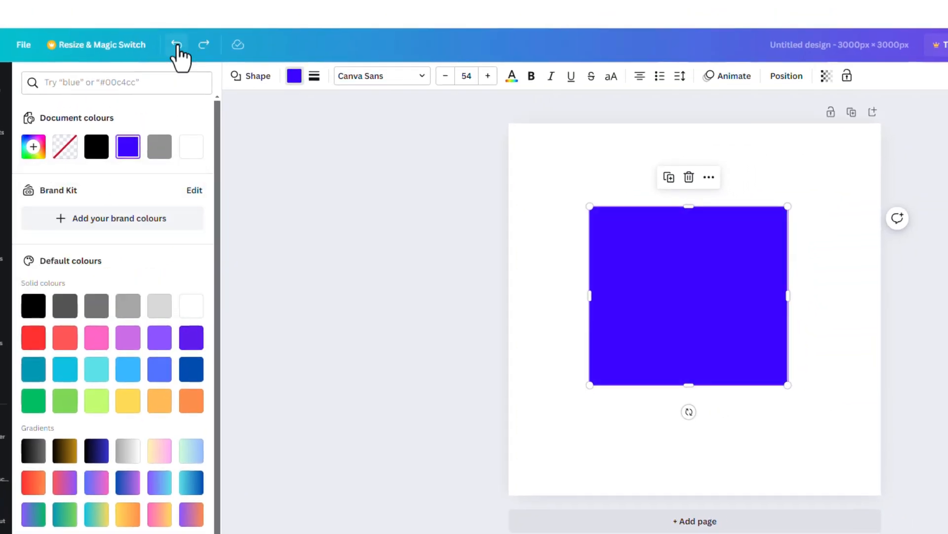
left_click(177, 48)
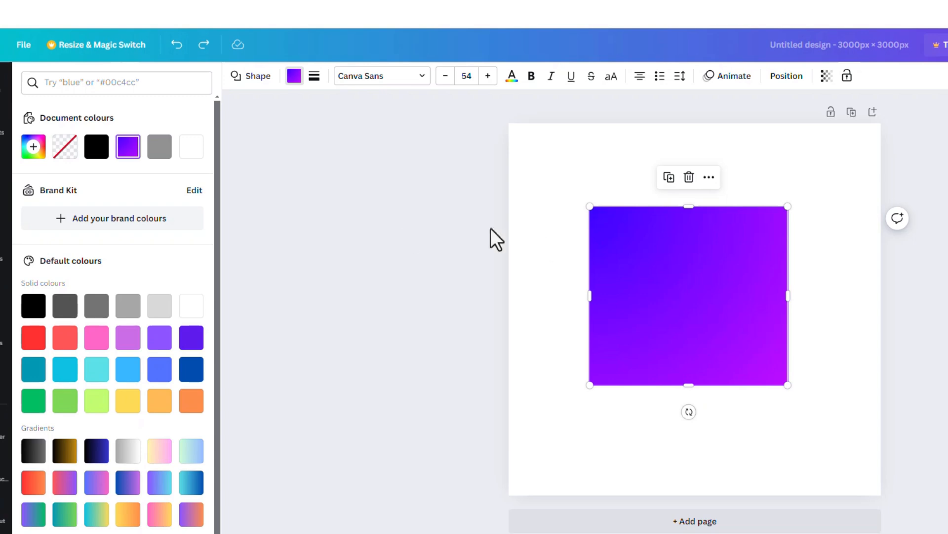
left_click(33, 147)
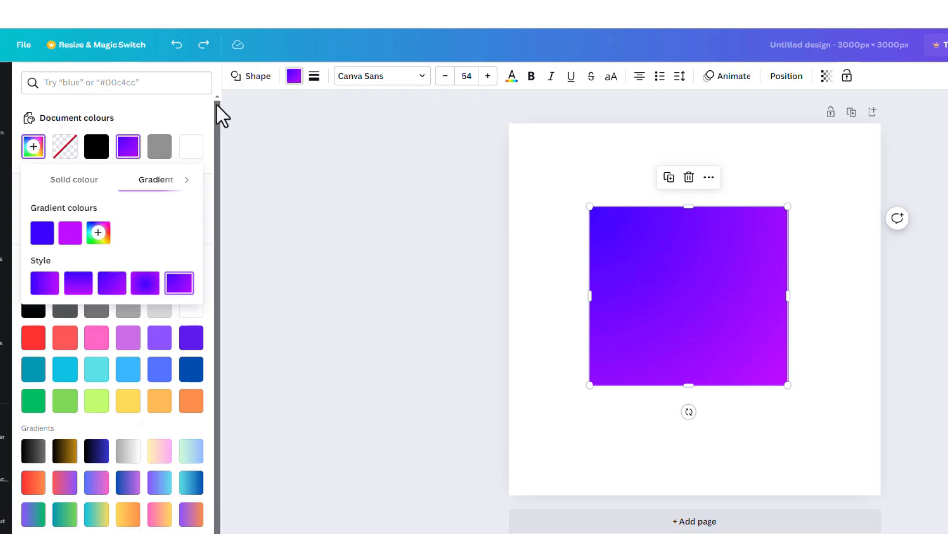
- Swap the shape for a rounded square, circle, inverted triangle, hexagon and many-pointed starburst in turn, and return it to a square
left_click(249, 76)
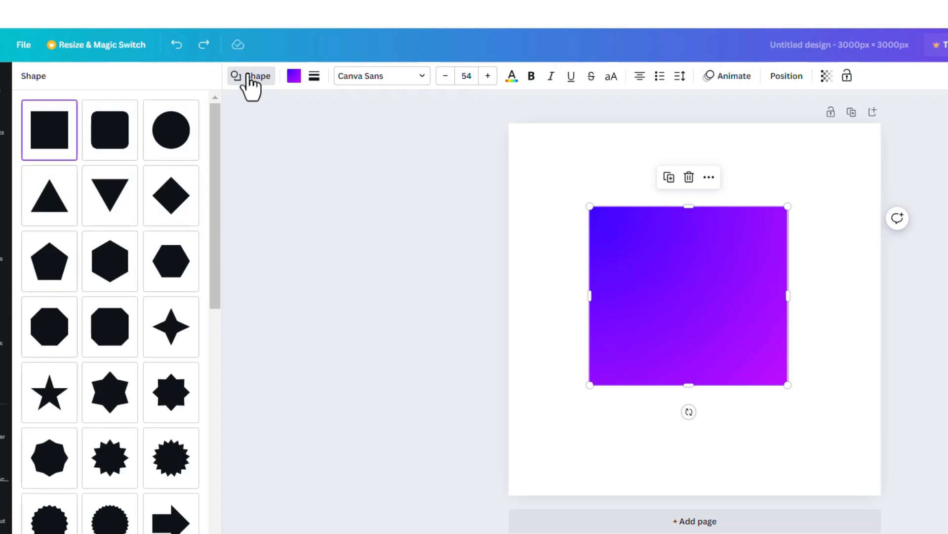
left_click(122, 144)
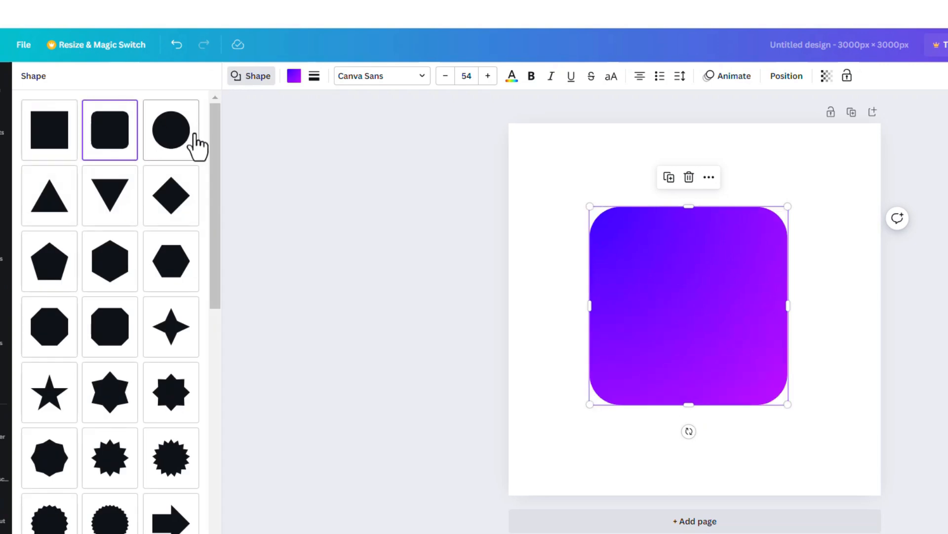
left_click(173, 135)
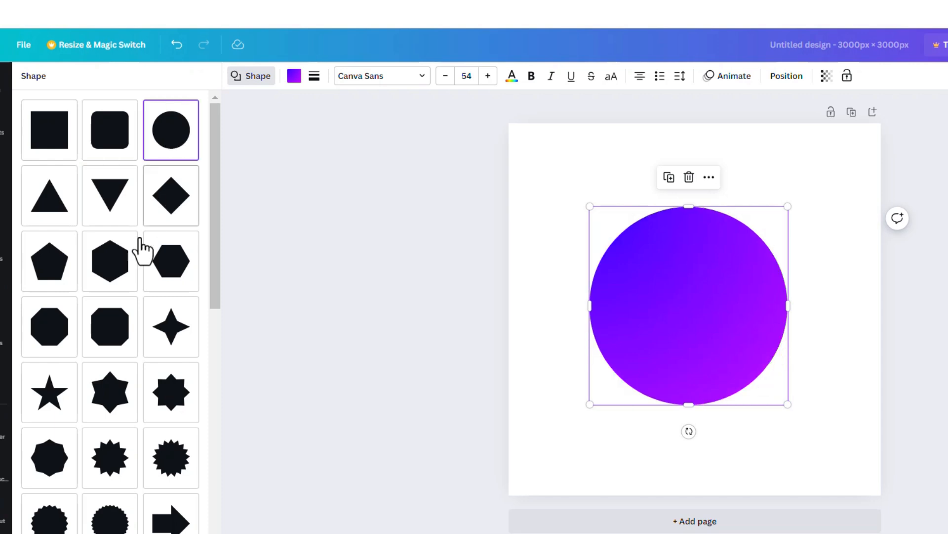
left_click(97, 211)
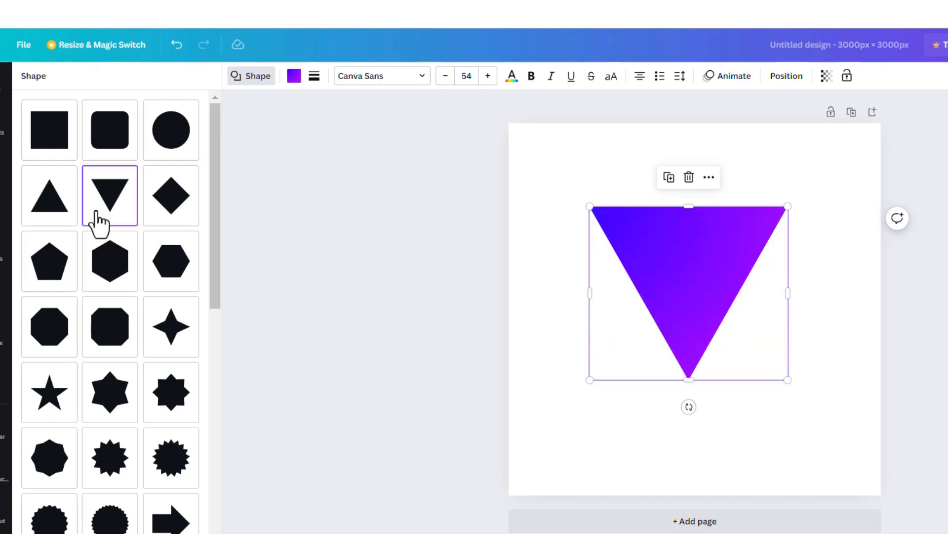
left_click(118, 277)
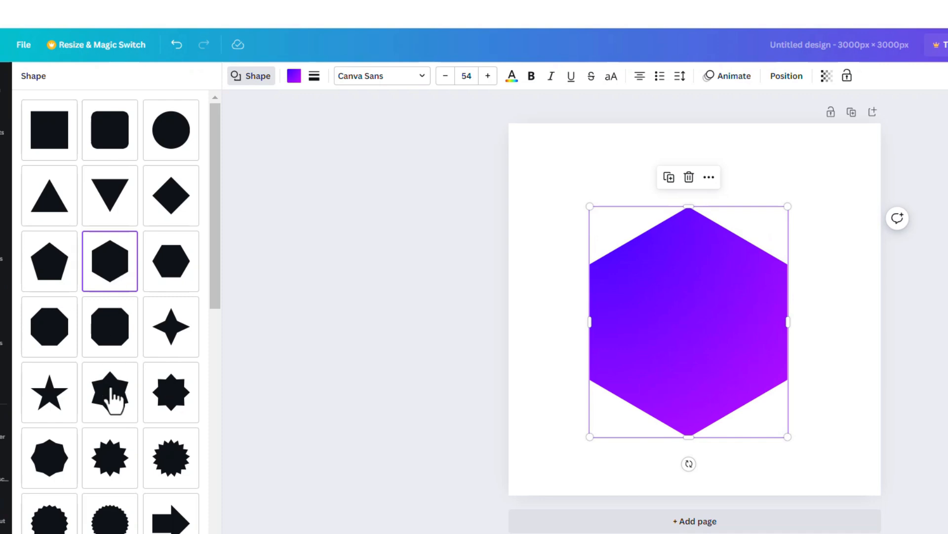
left_click(171, 472)
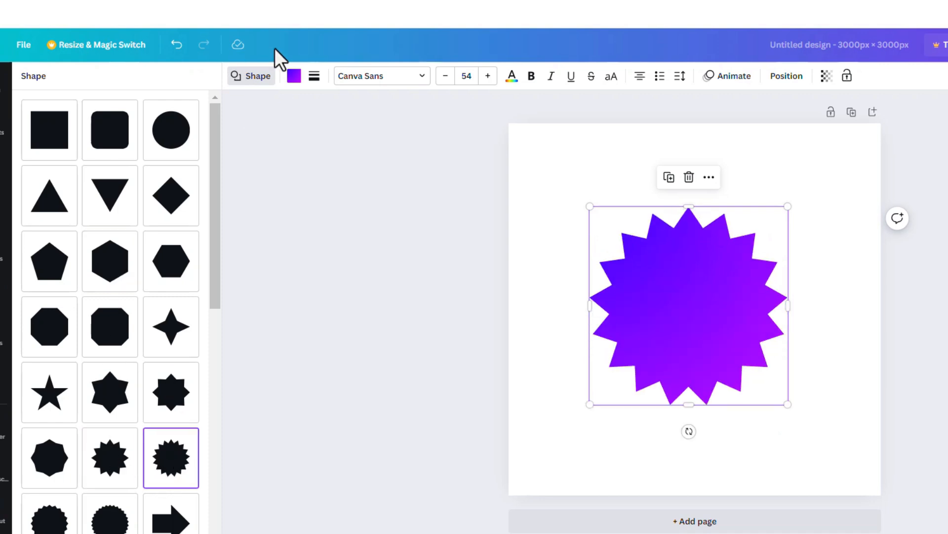
left_click(62, 157)
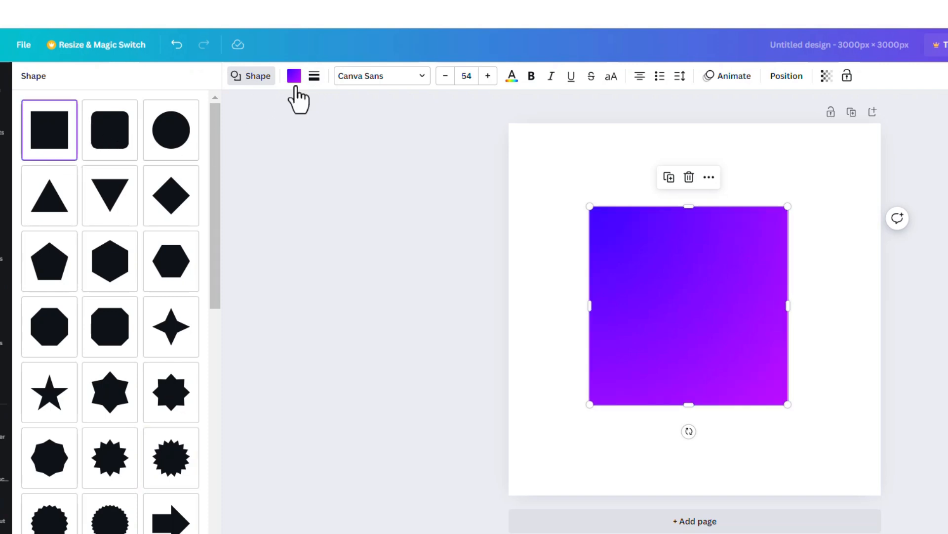
- Try different border weights on the square, including 48, 0 and 11, ending with a solid border of weight 38
left_click(316, 79)
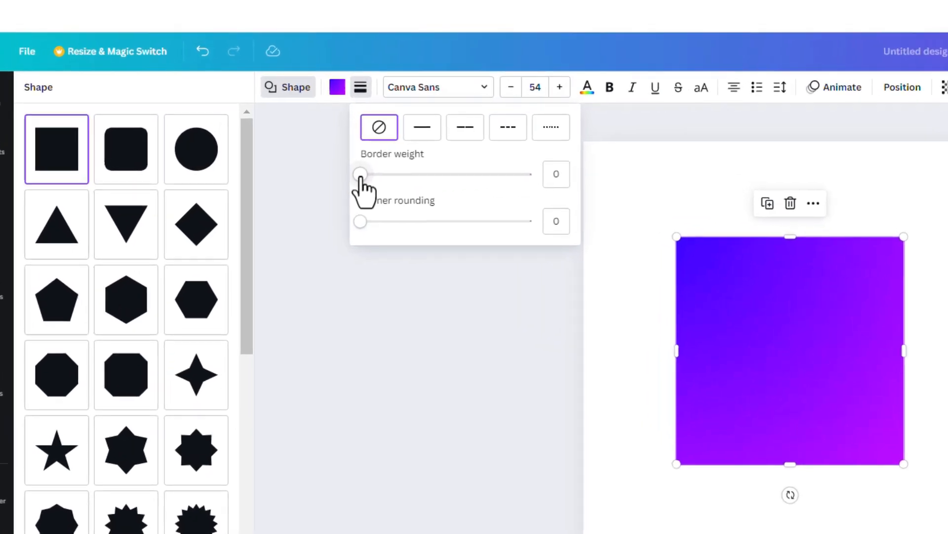
left_click_drag(362, 177, 443, 181)
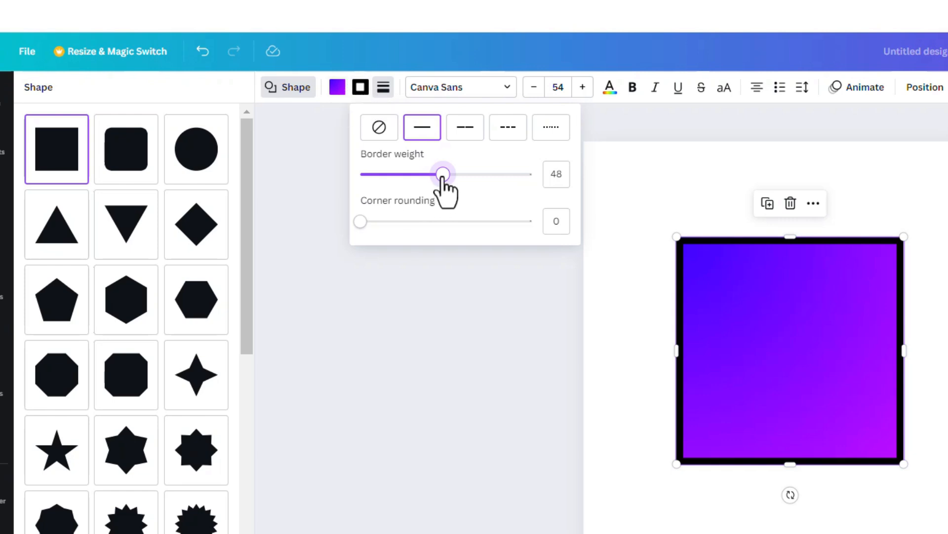
left_click_drag(445, 182, 328, 184)
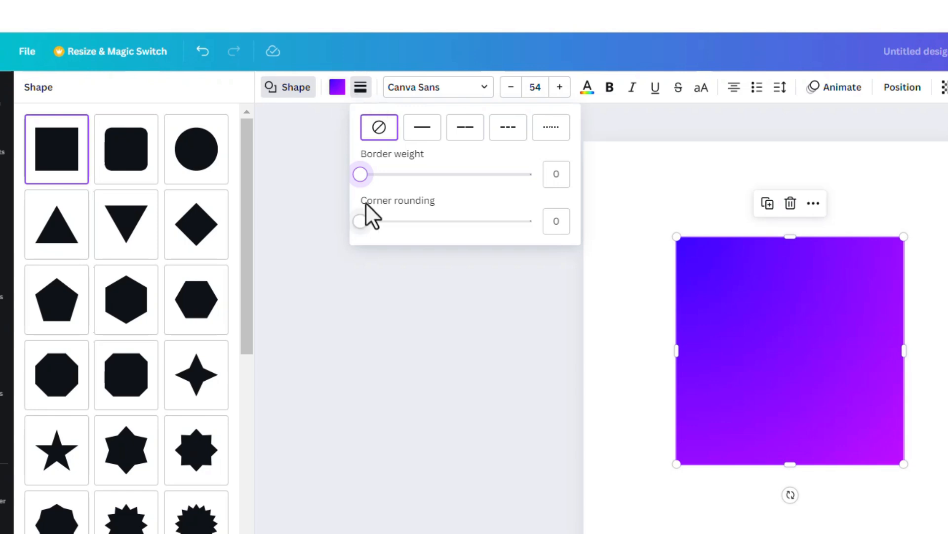
left_click(366, 177)
left_click_drag(367, 177, 380, 177)
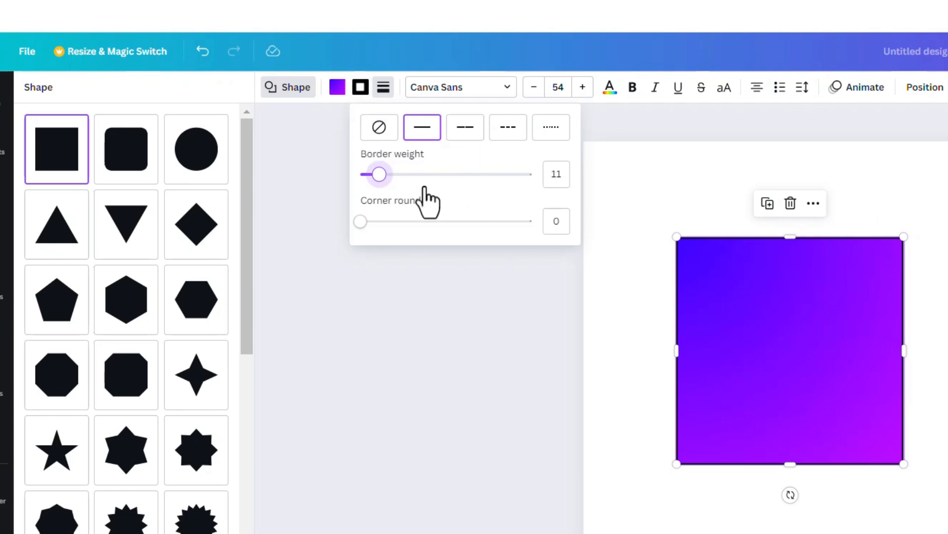
left_click_drag(378, 175, 426, 174)
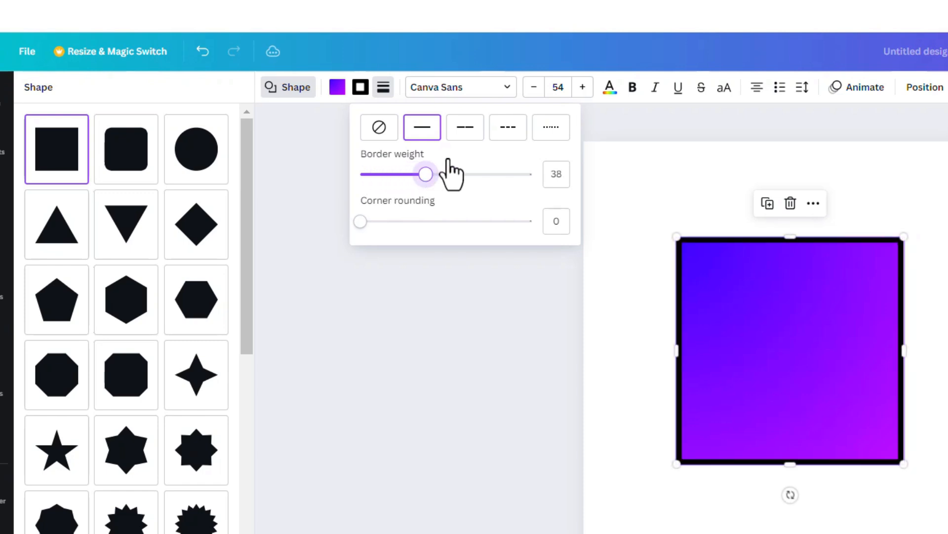
- Try the dashed border styles on the square, ending with the dotted style
left_click(464, 129)
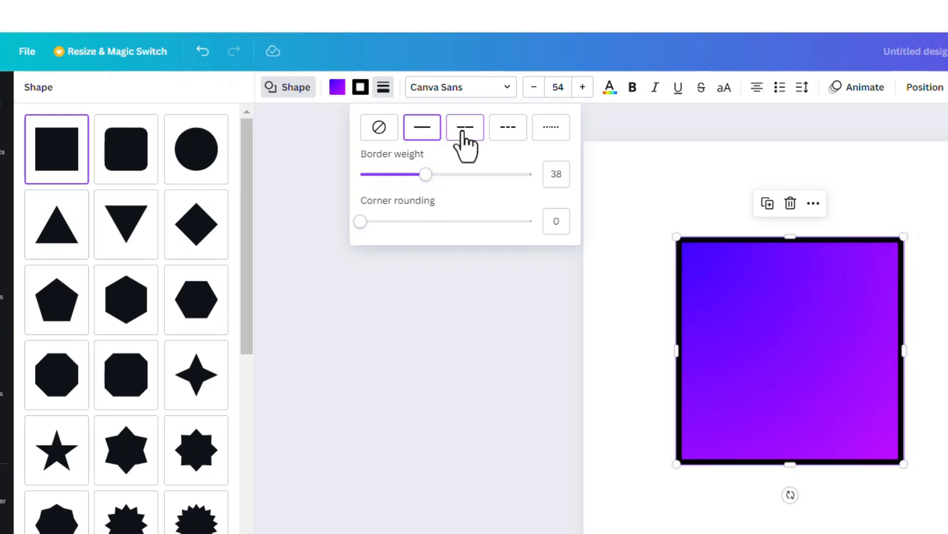
left_click(514, 132)
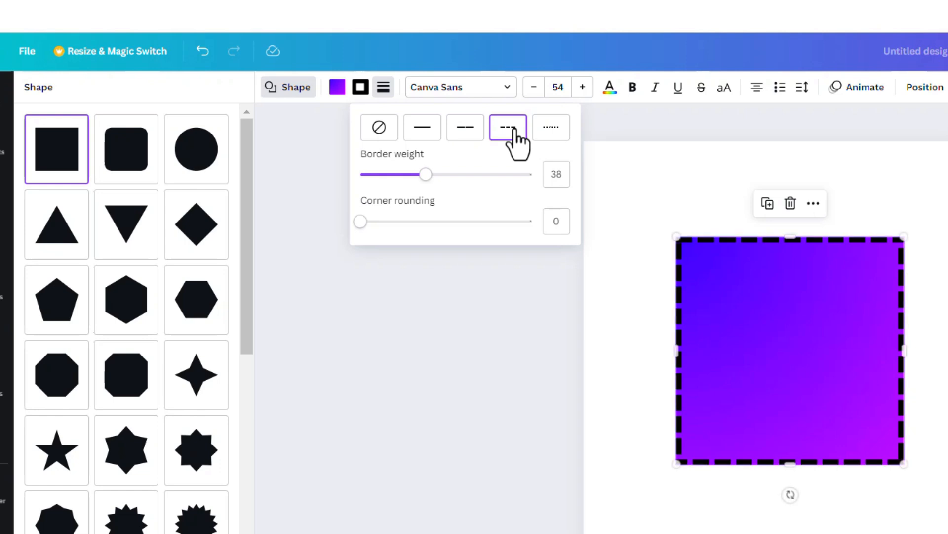
left_click(561, 138)
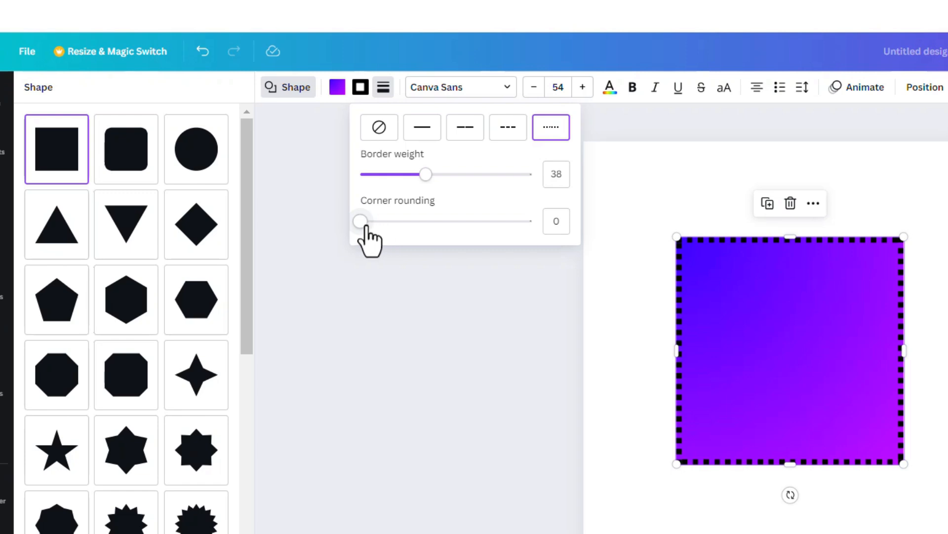
- Set the square's border weight to 0 and try different corner roundings, including 100 and 84, ending with 5
left_click_drag(366, 226, 561, 246)
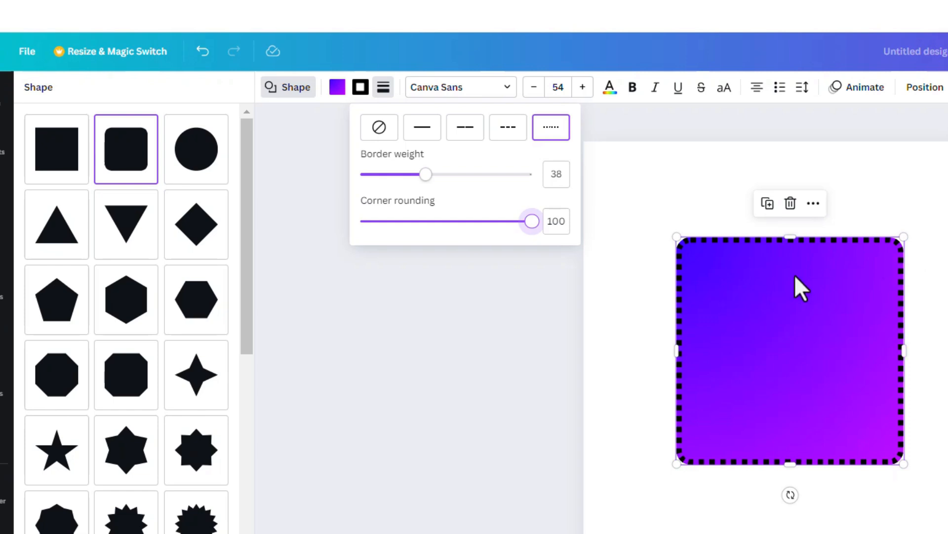
left_click_drag(424, 188, 303, 191)
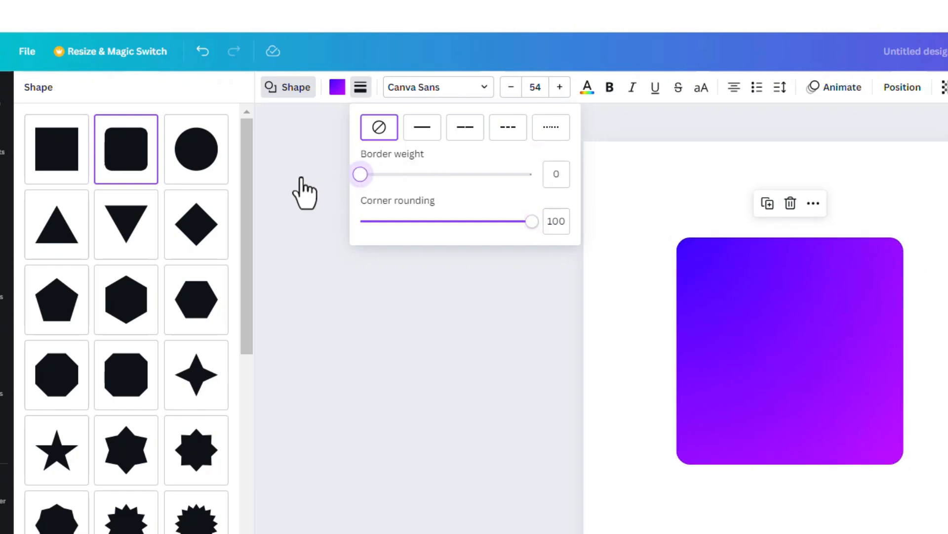
left_click_drag(522, 223, 407, 250)
left_click_drag(315, 248, 414, 223)
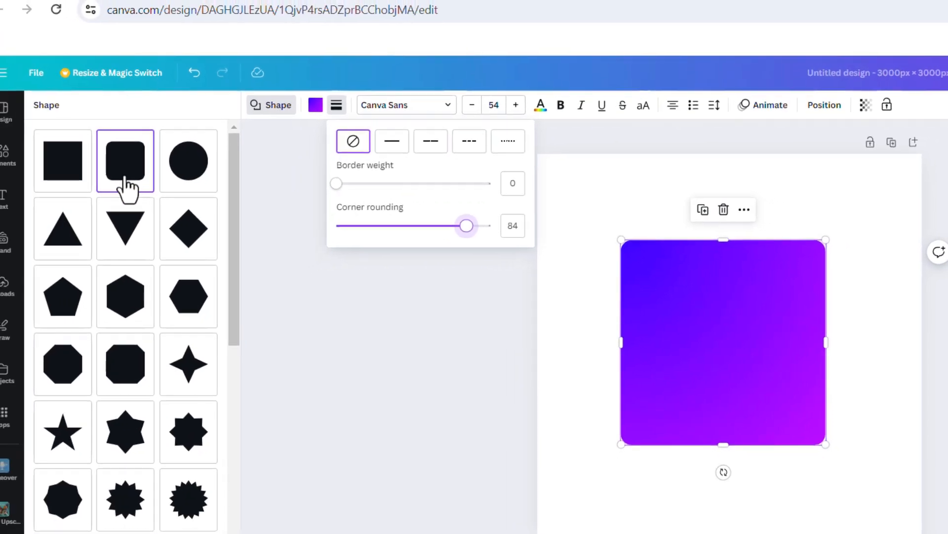
left_click_drag(466, 225, 218, 229)
left_click(46, 182)
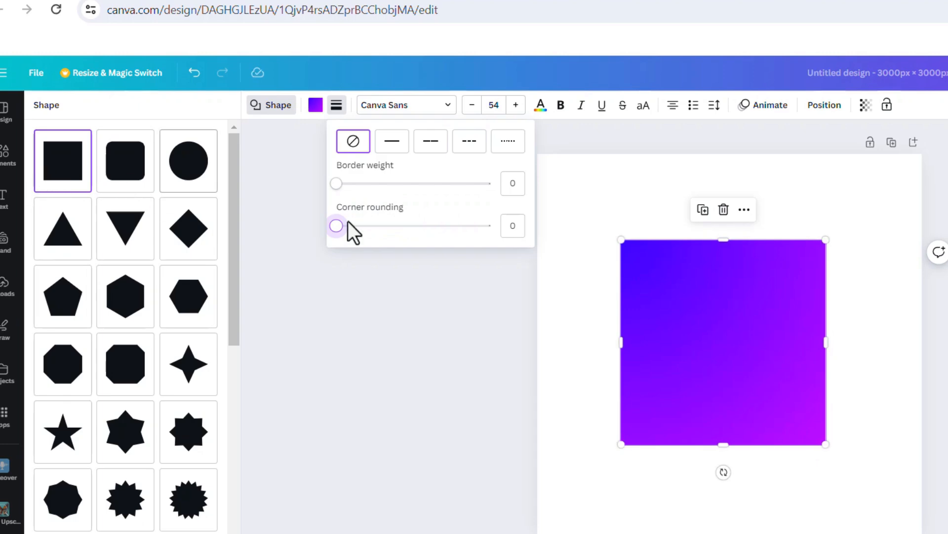
left_click_drag(336, 226, 344, 226)
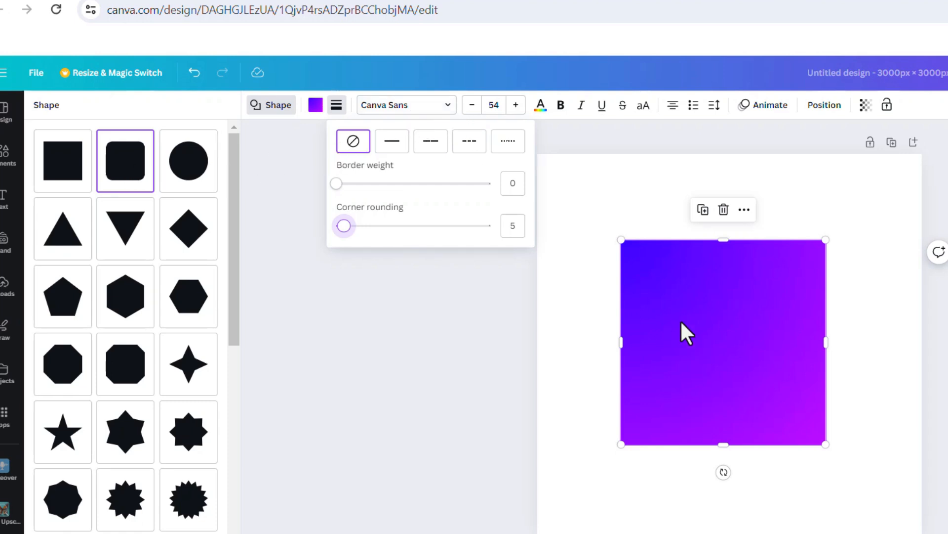
- Set the square's text font to Poppins and add the sample text "gsrgsgsfs" inside the square
left_click(448, 107)
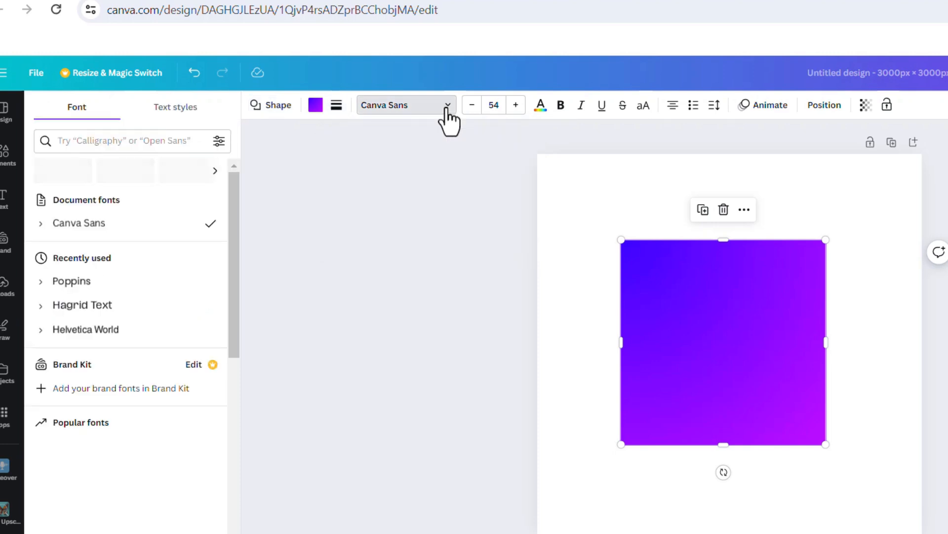
left_click(447, 108)
left_click(447, 108)
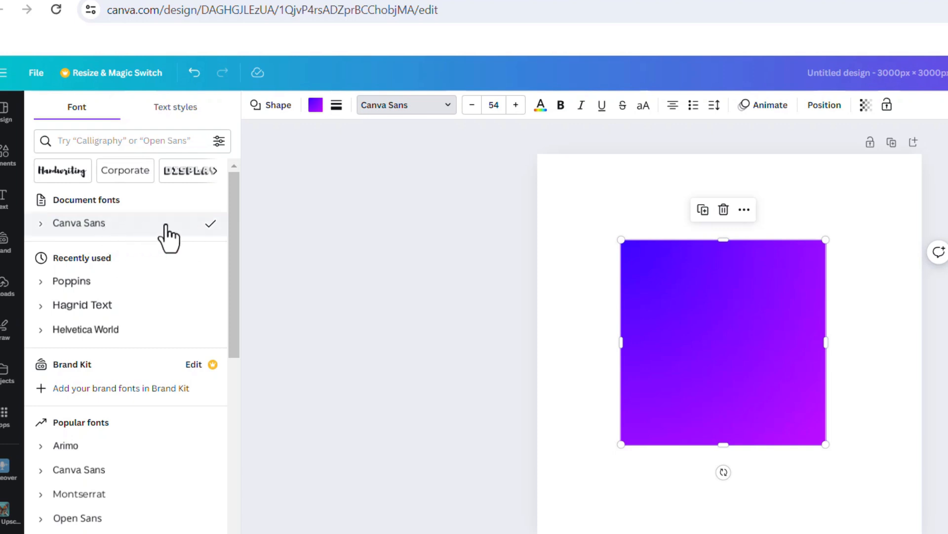
left_click(91, 288)
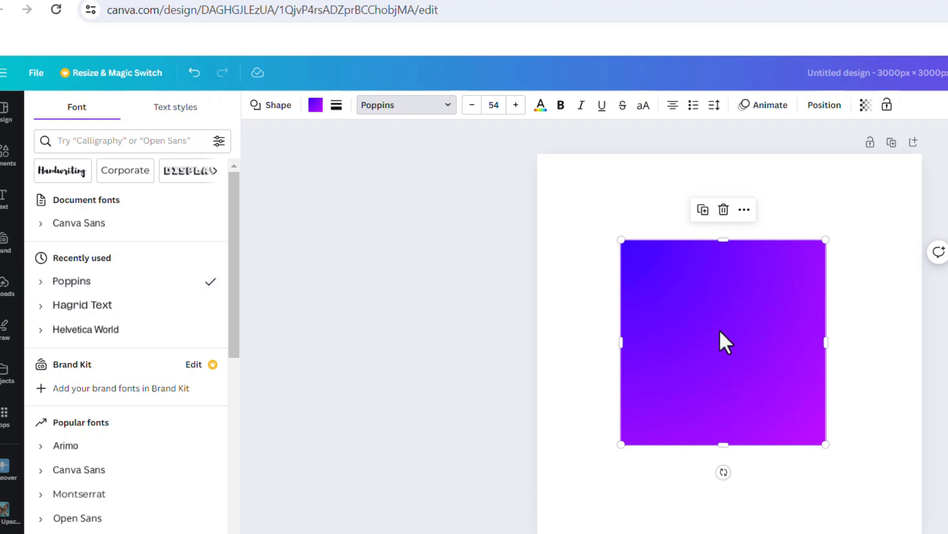
double_click(715, 344)
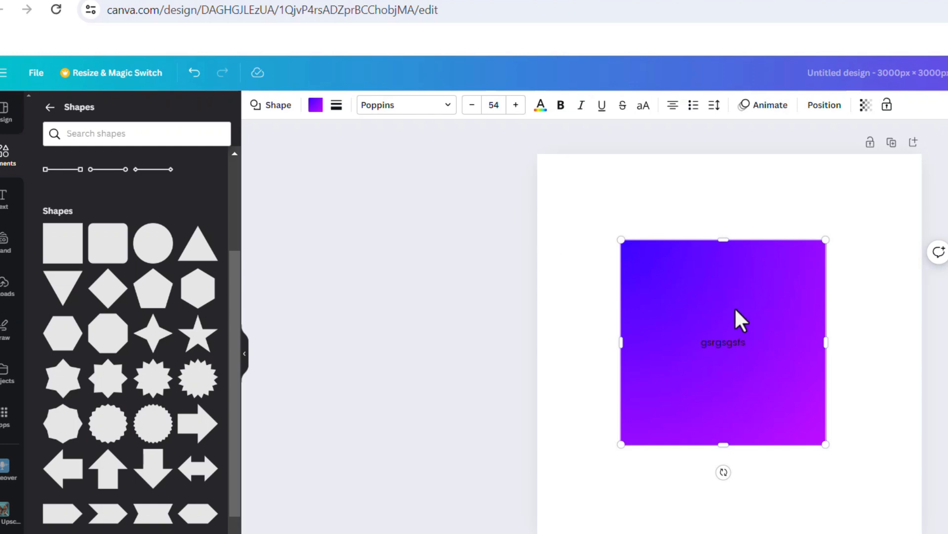
- Delete the sample text inside the square and undo the deletion
double_click(717, 325)
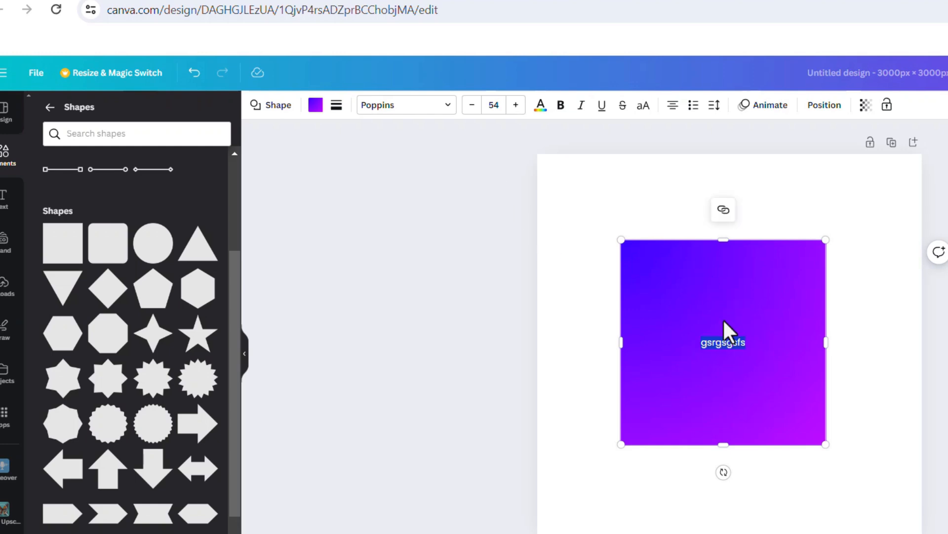
key("BackSpace")
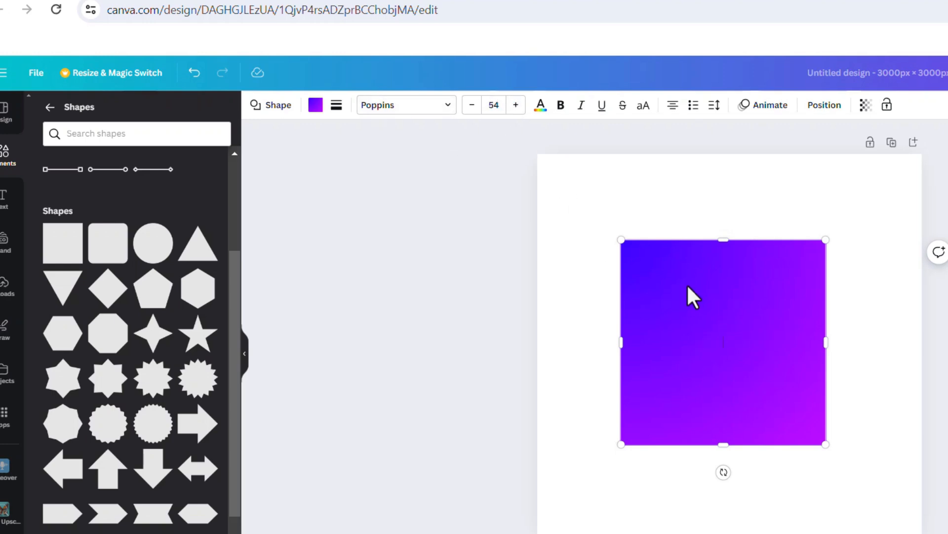
left_click(195, 75)
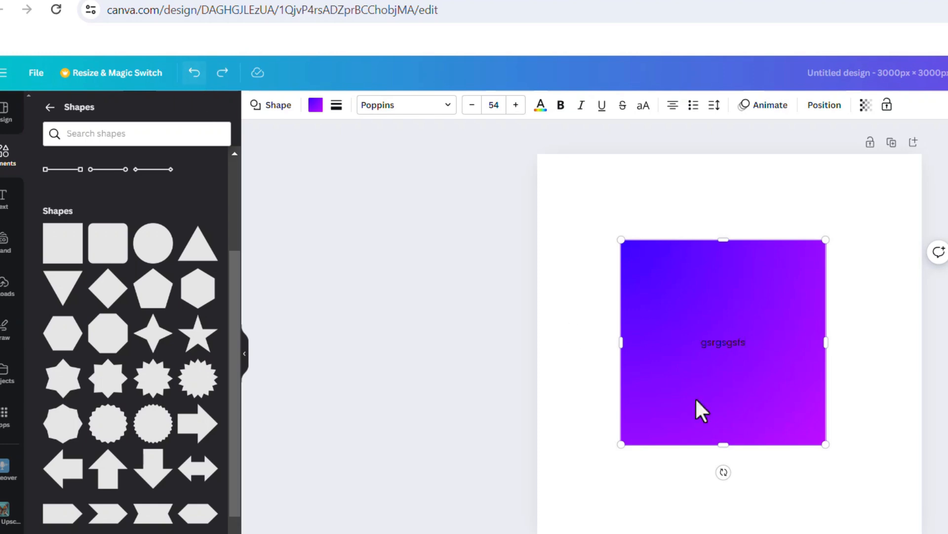
- Try font sizes 130 and 800 on the text inside the square, ending with size 100
double_click(717, 329)
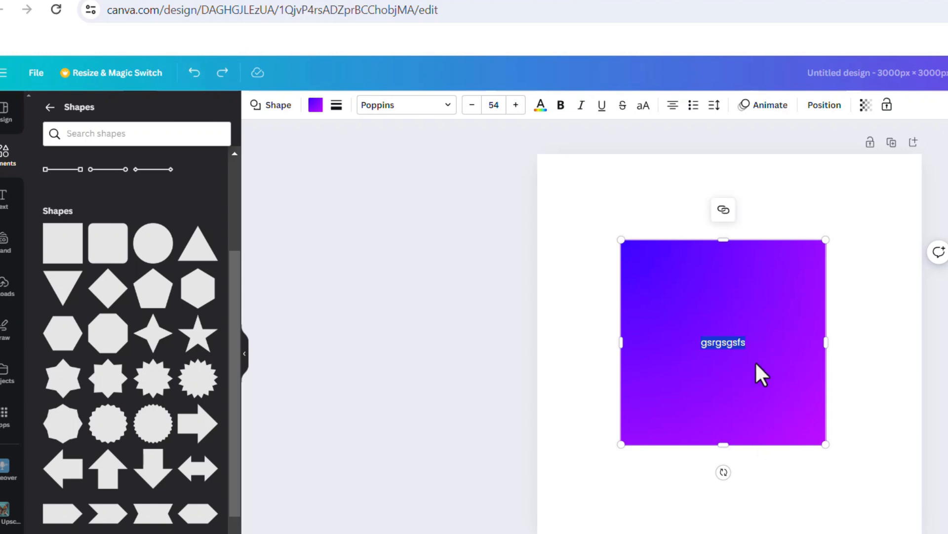
left_click(516, 105)
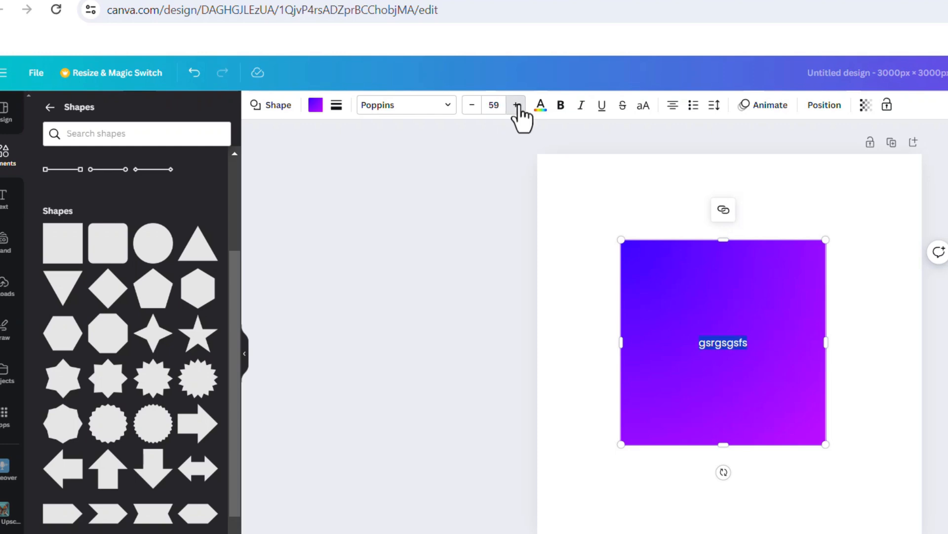
left_click(516, 104)
left_click_drag(516, 105, 516, 105)
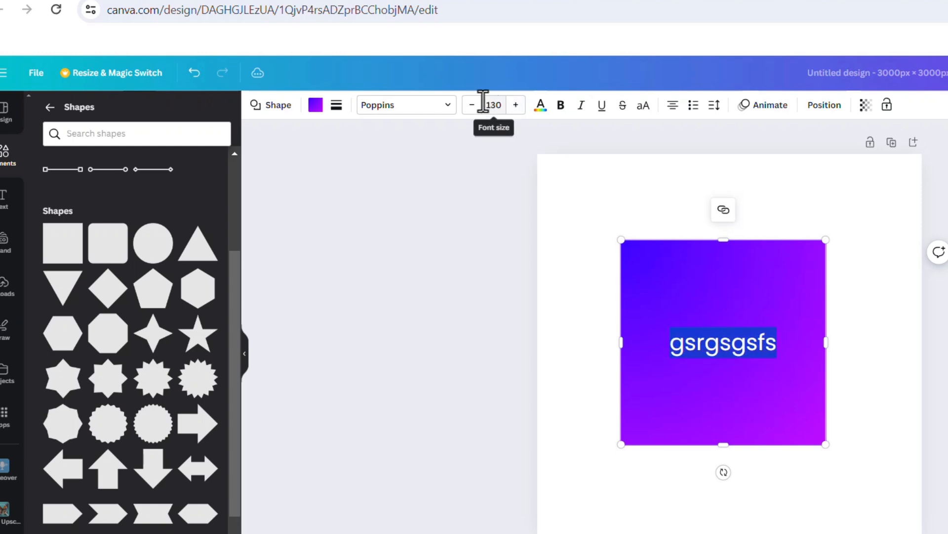
left_click(497, 111)
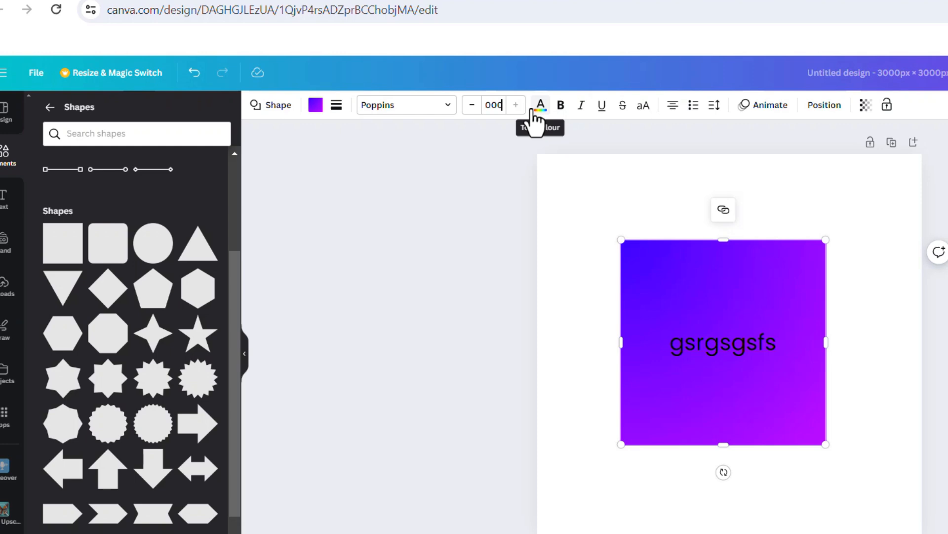
type("8")
key("Return")
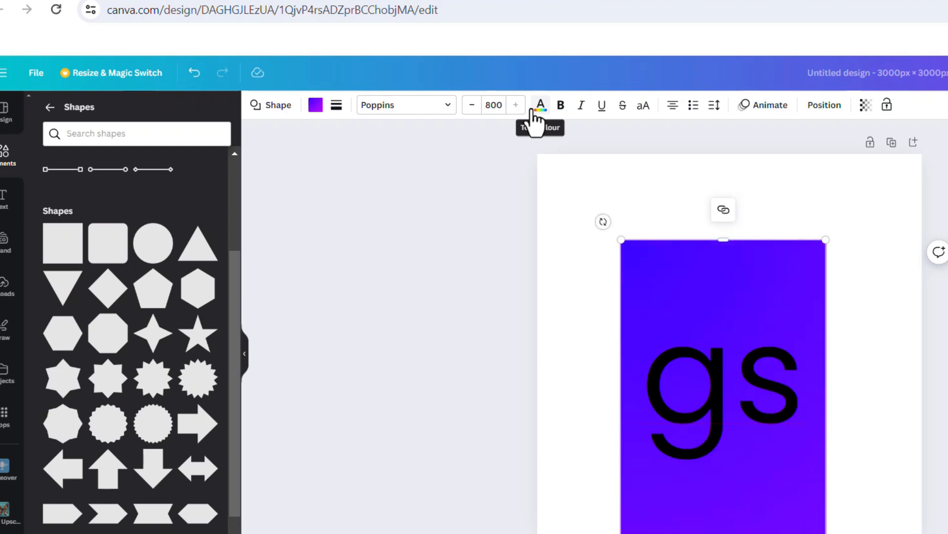
left_click(499, 105)
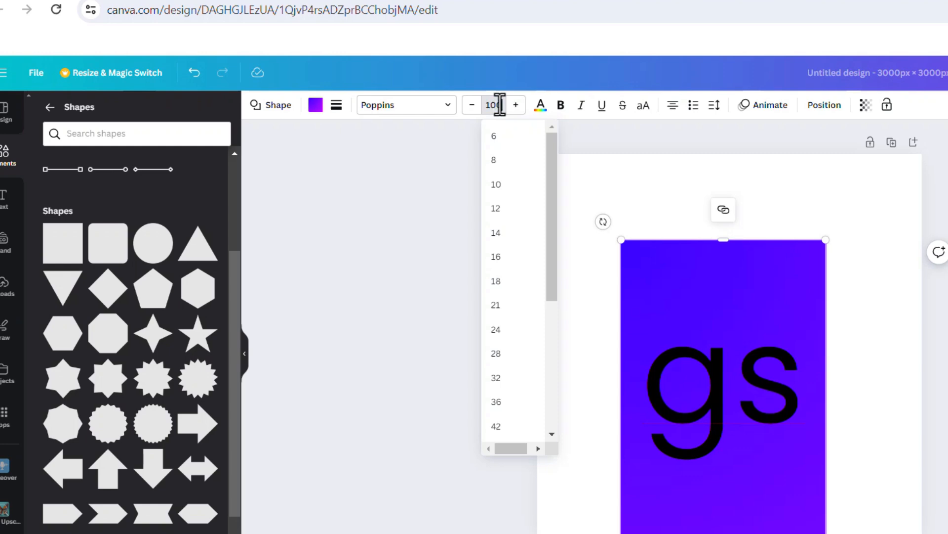
type("100")
key("Return")
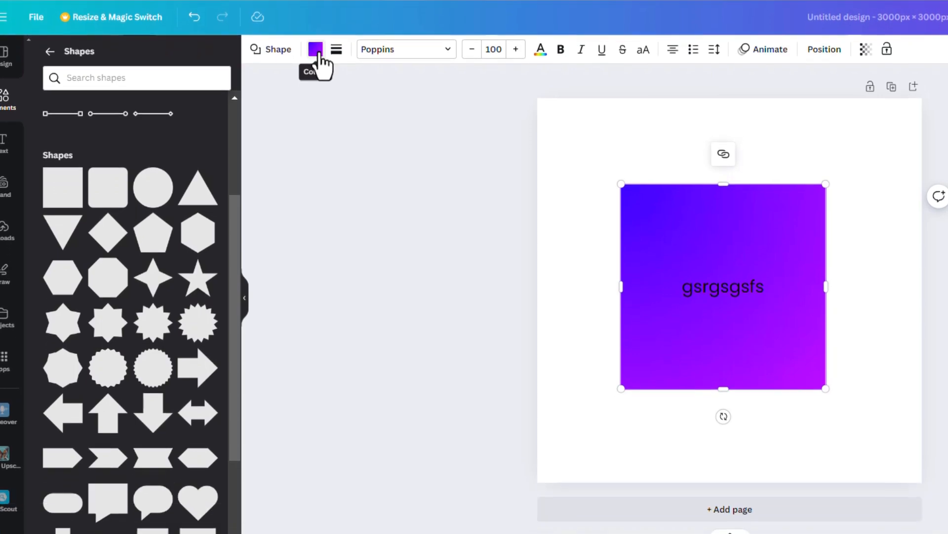
- Colour the square's text white and make the "gsrgsgs" part of it bold
left_click(540, 46)
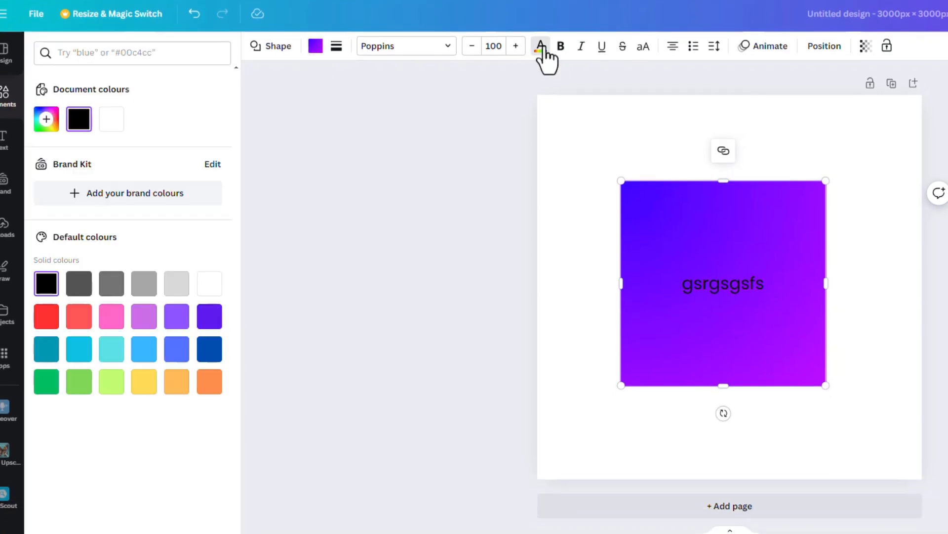
left_click(111, 120)
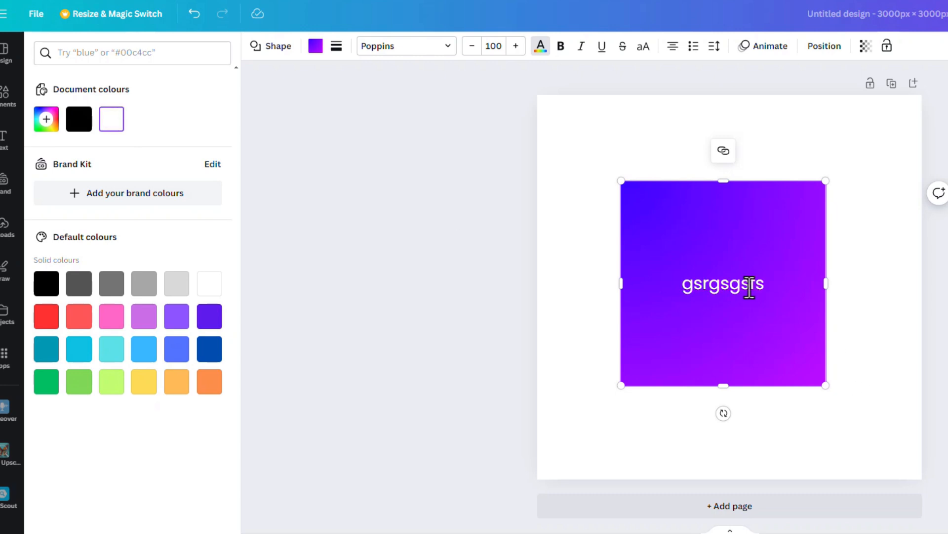
left_click_drag(750, 287, 715, 299)
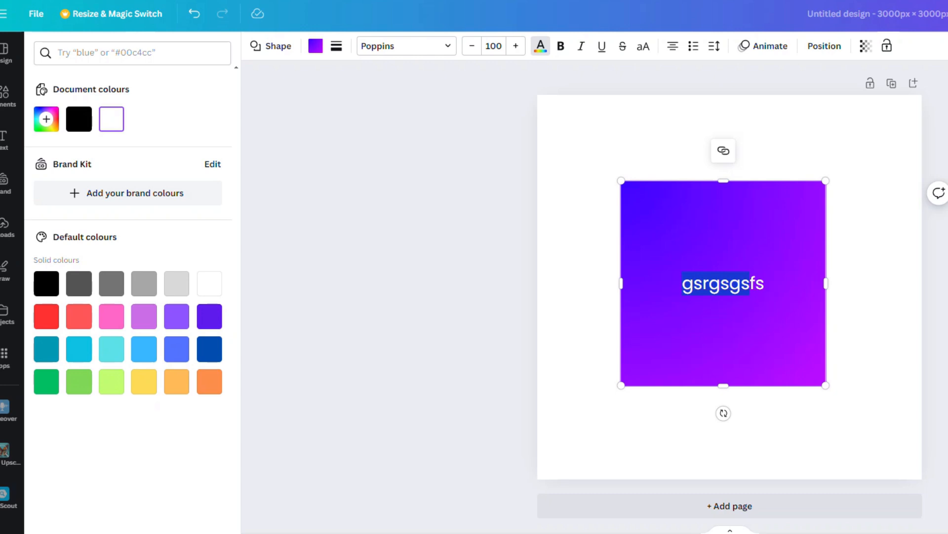
left_click(561, 47)
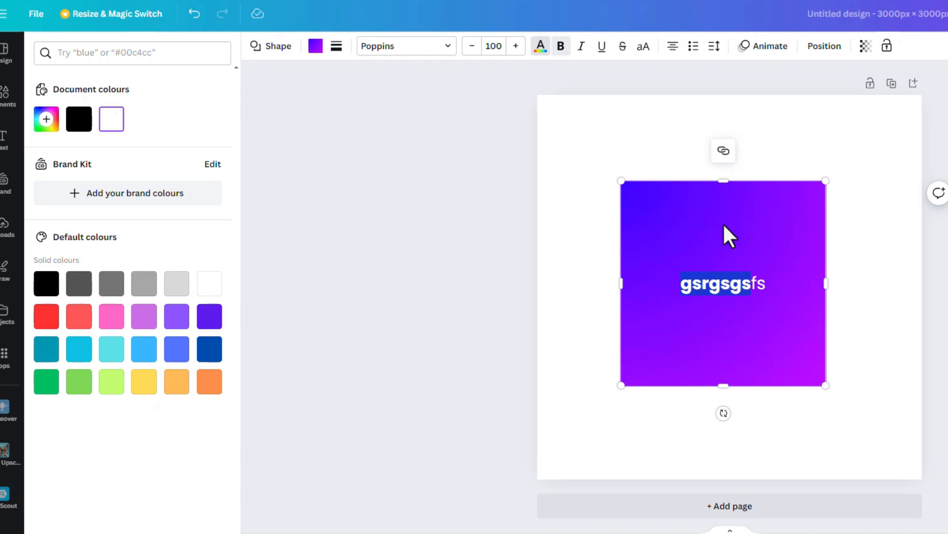
- Replace all of the sample text inside the square with "Hello There!"
left_click_drag(752, 292, 674, 284)
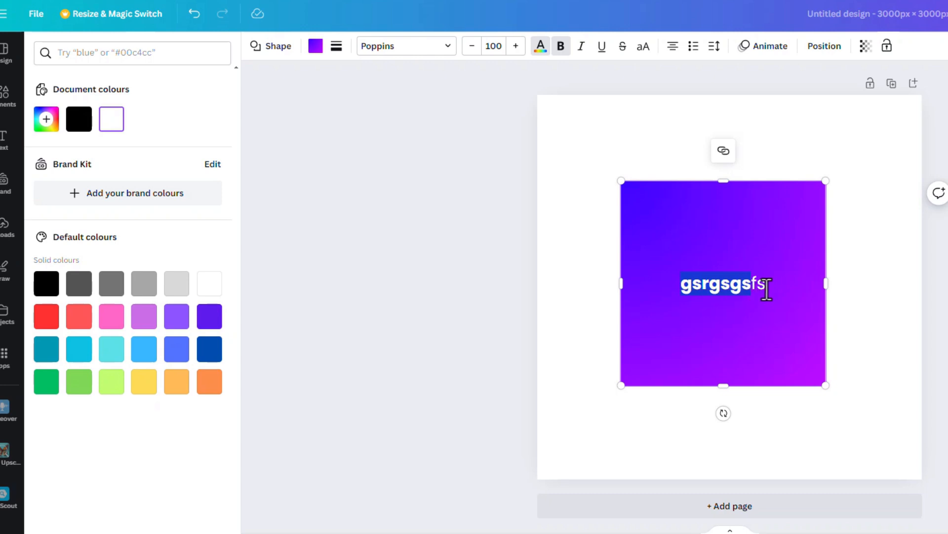
left_click_drag(765, 286, 656, 286)
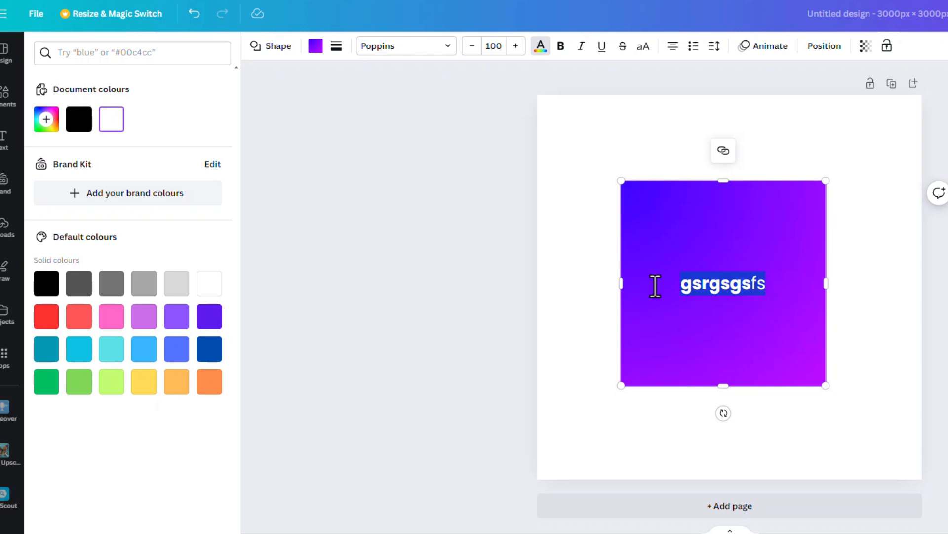
type("Hello There!")
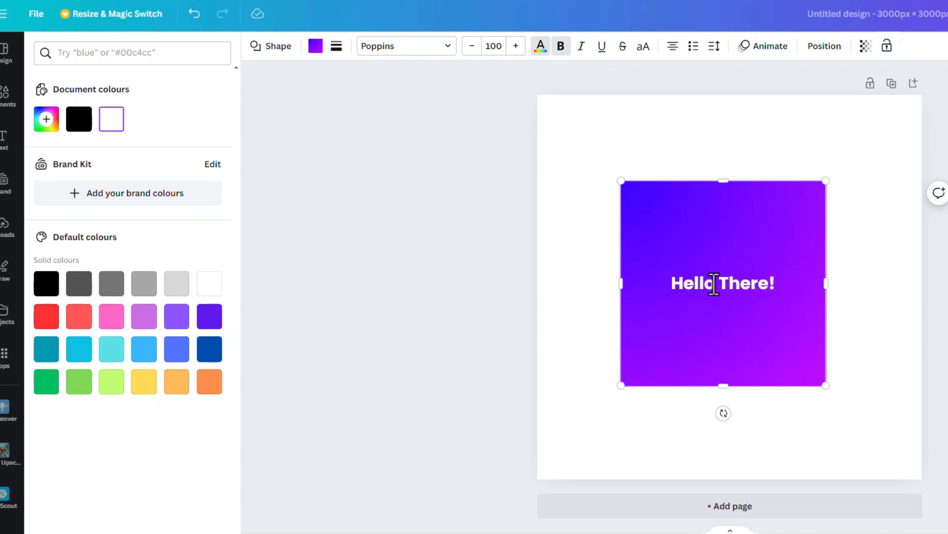
- Remove the bold formatting from the word "There" in the square's text
left_click_drag(717, 286, 769, 290)
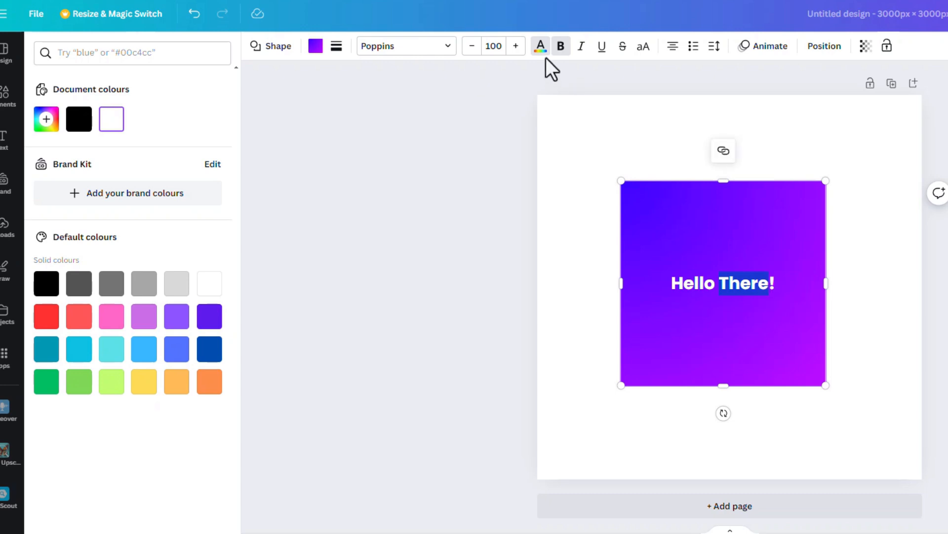
left_click(561, 48)
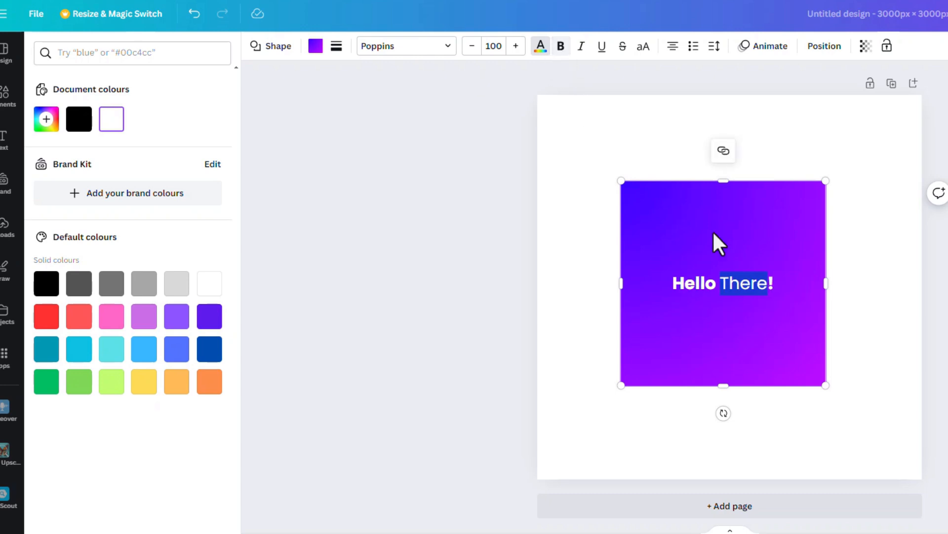
left_click(755, 288)
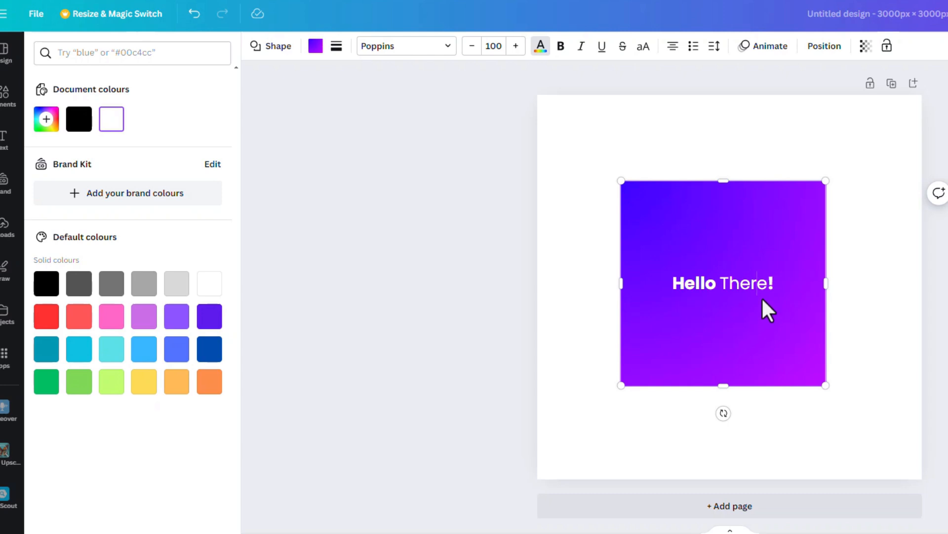
- Reduce the square's height from its lower edge so it forms a thin, button-like bar around the text
left_click(747, 280)
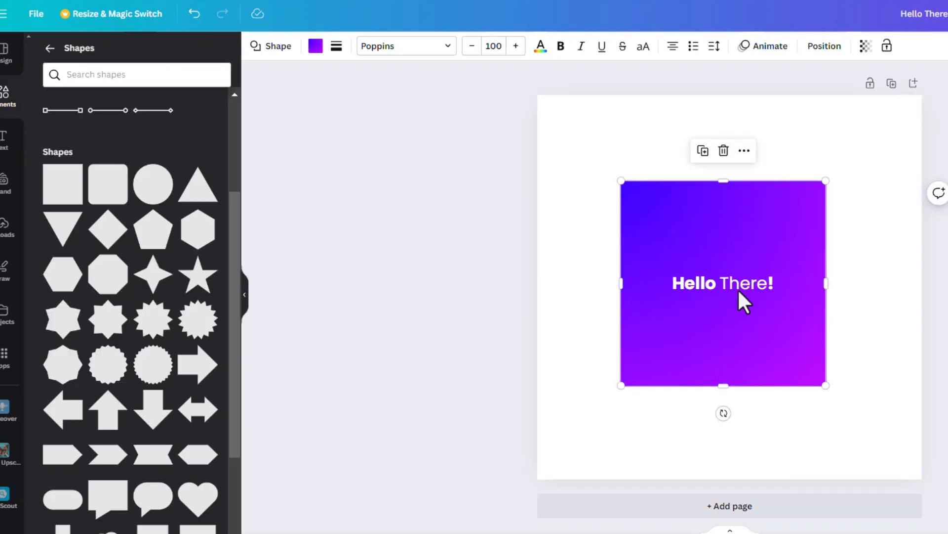
left_click(739, 292)
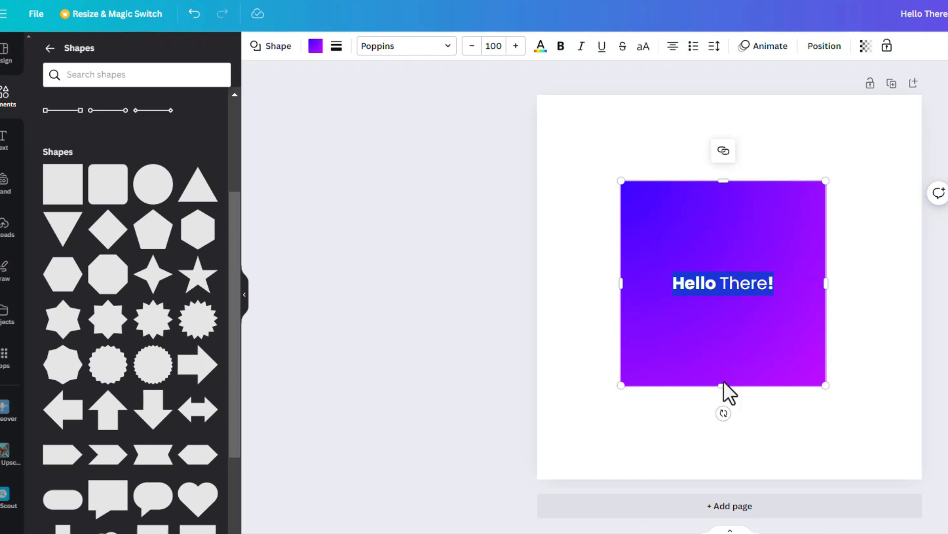
left_click_drag(724, 381, 731, 226)
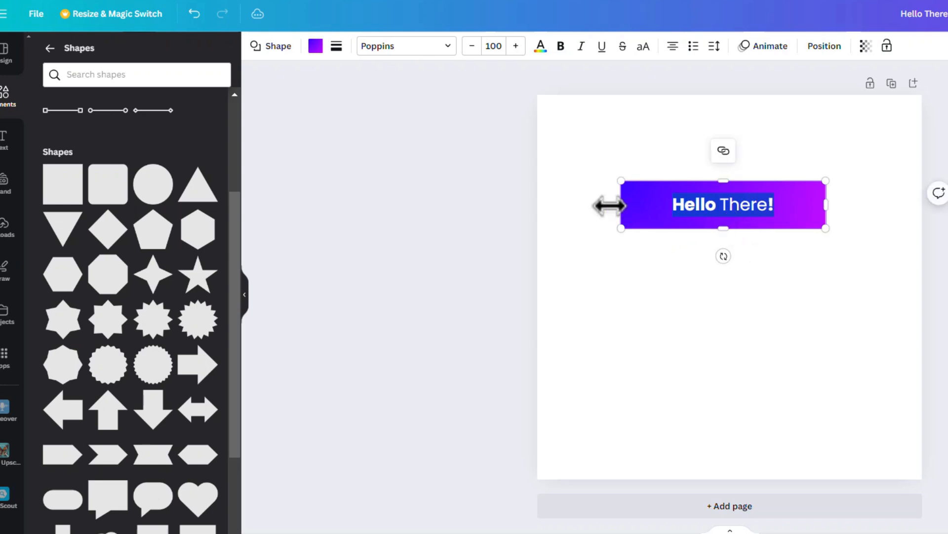
- Keep the bar's border weight at 0 and try a larger corner rounding on it
left_click(336, 46)
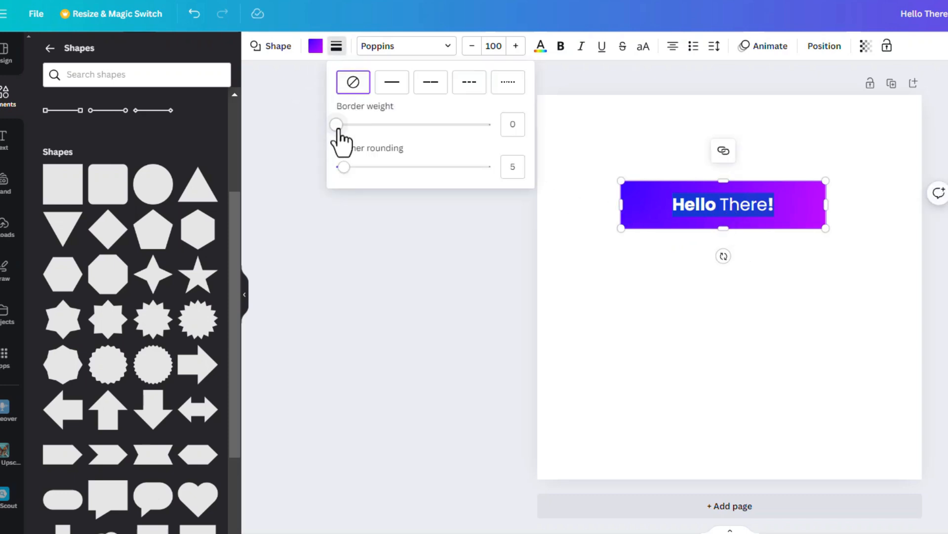
left_click_drag(337, 125, 309, 126)
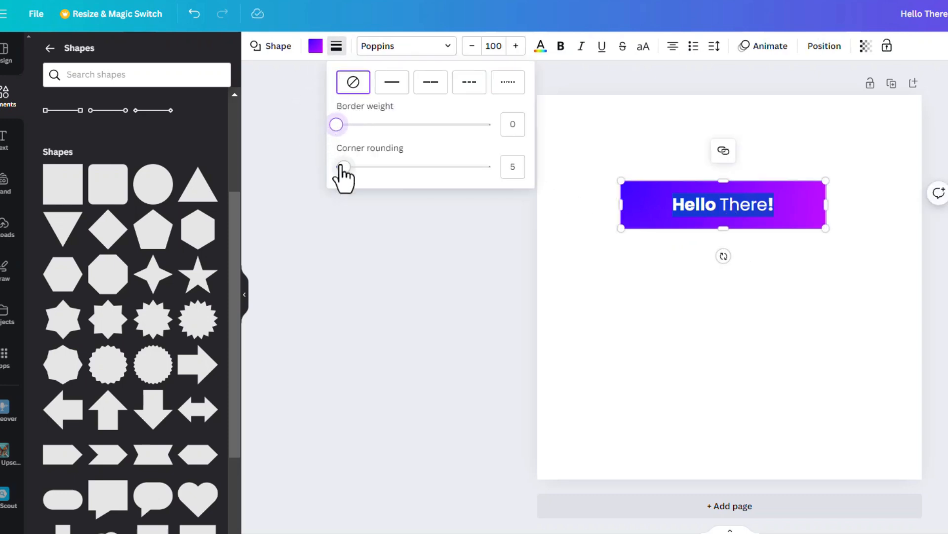
left_click_drag(342, 168, 421, 172)
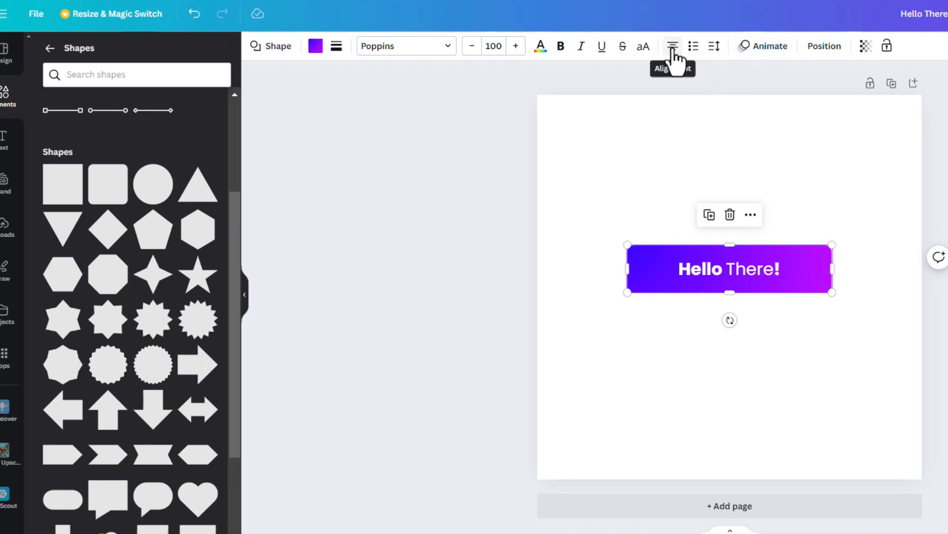
- Left-align the whole "Hello There!" text in the bar and format it as a bulleted list
left_click(724, 273)
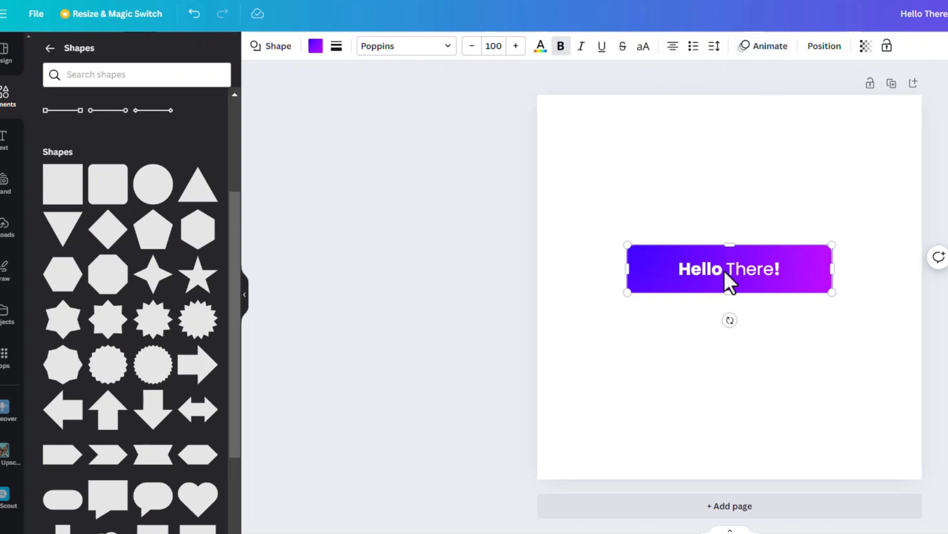
triple_click(724, 270)
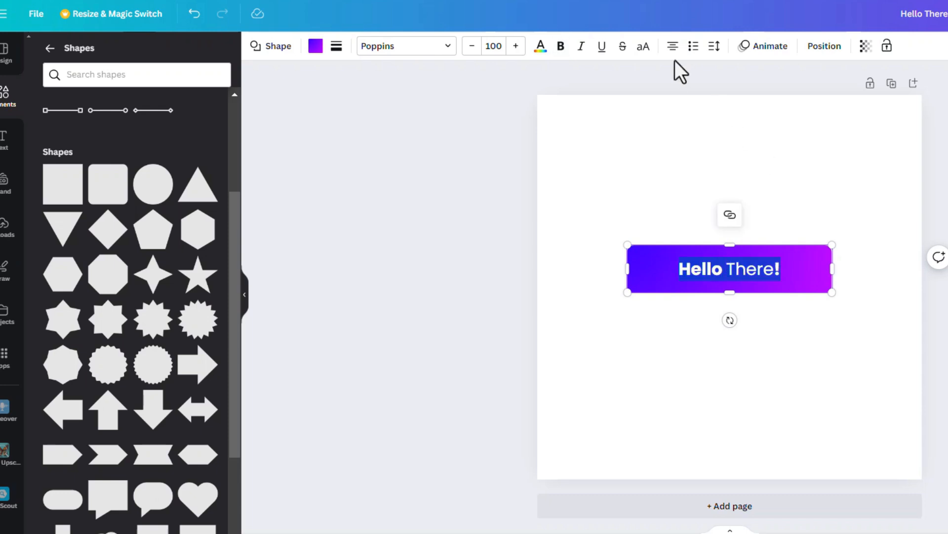
left_click(725, 275)
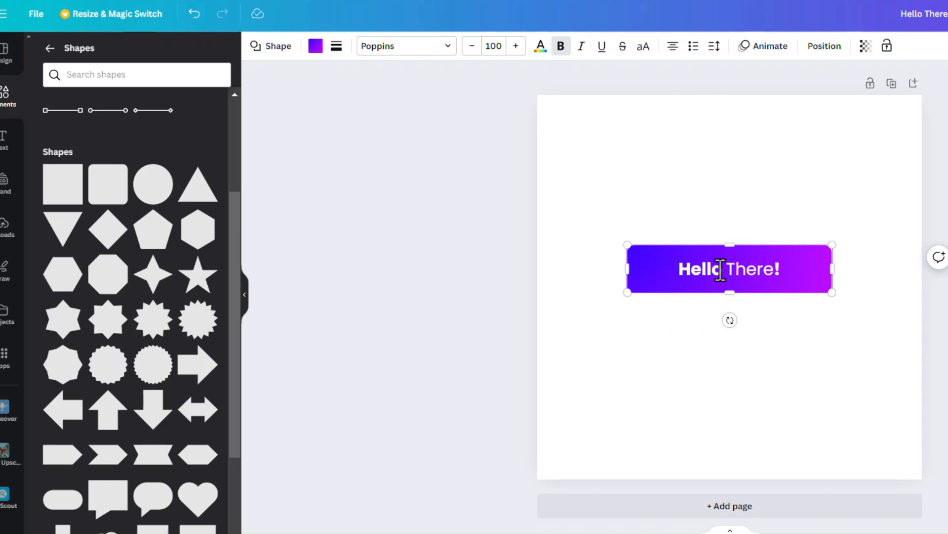
key("ctrl+a")
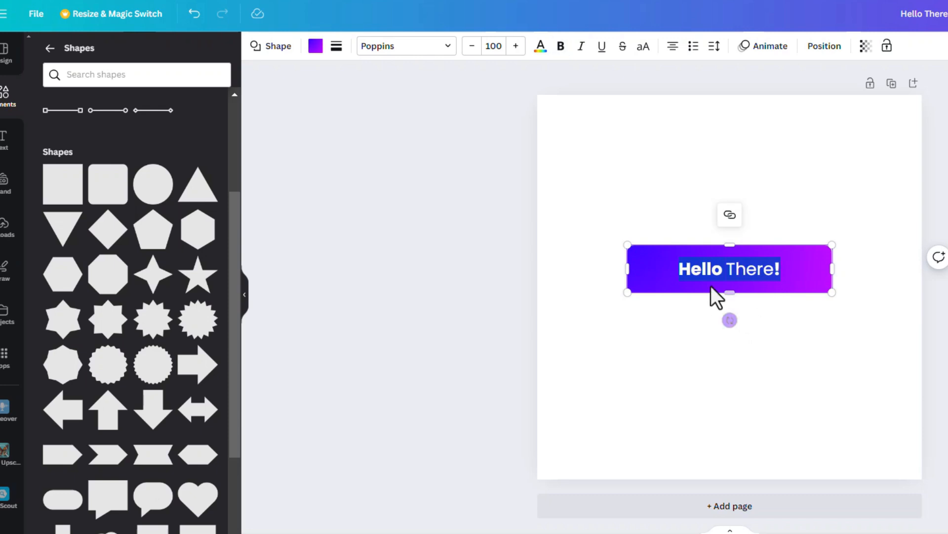
left_click(674, 49)
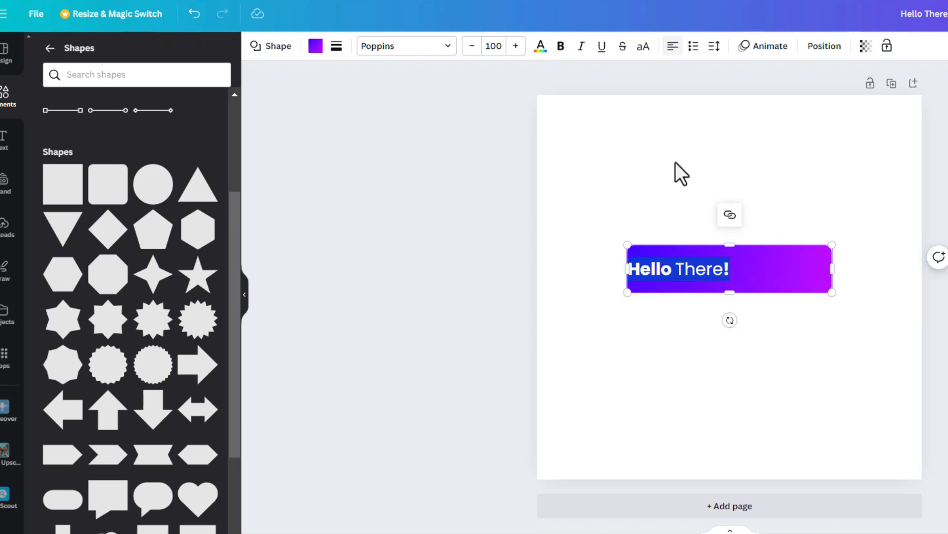
left_click(694, 49)
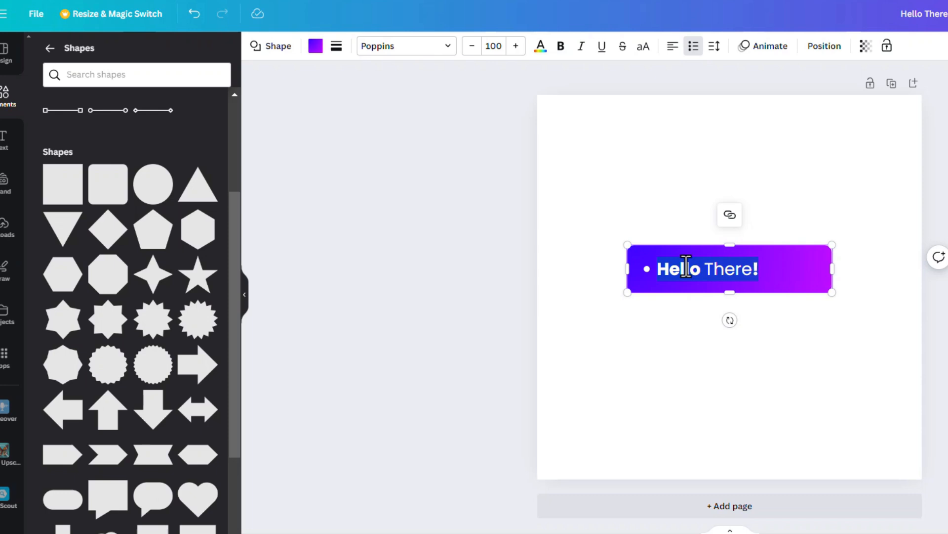
left_click(647, 184)
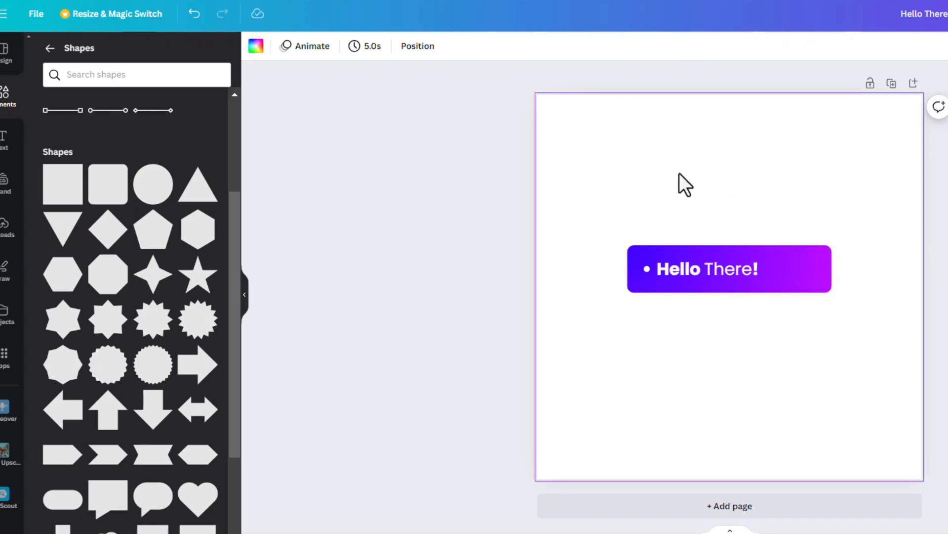
- Add a separate default text box to the page
left_click(2, 143)
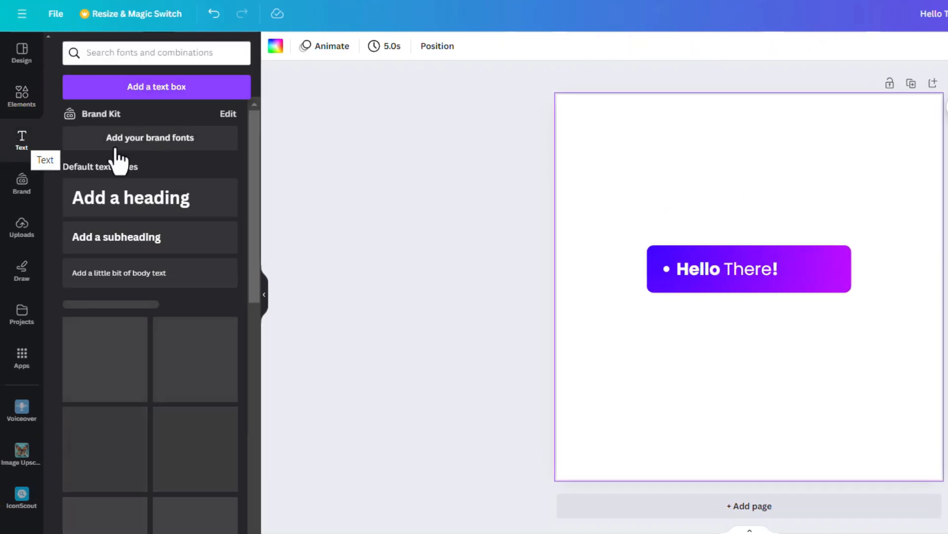
left_click(157, 88)
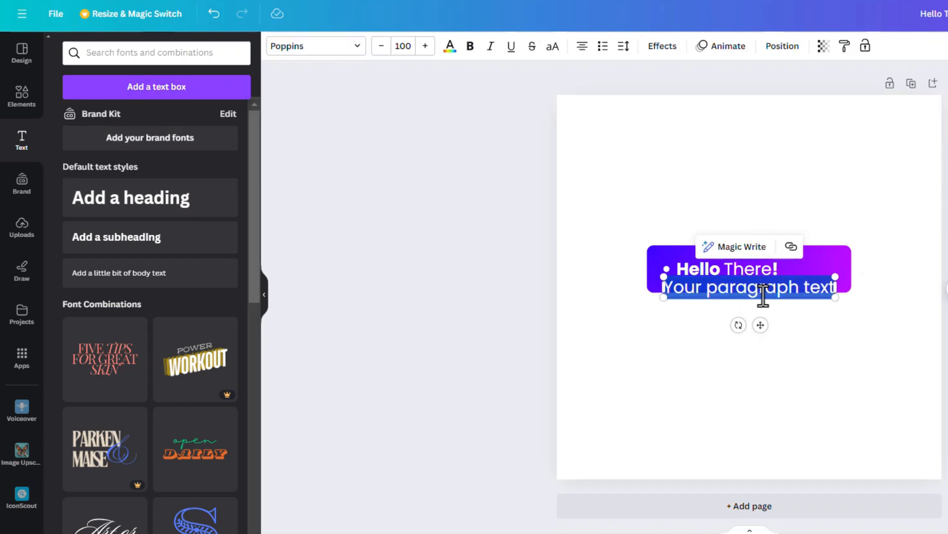
- Replace the placeholder text in the new text box with "Canva Mastery"
type("Co")
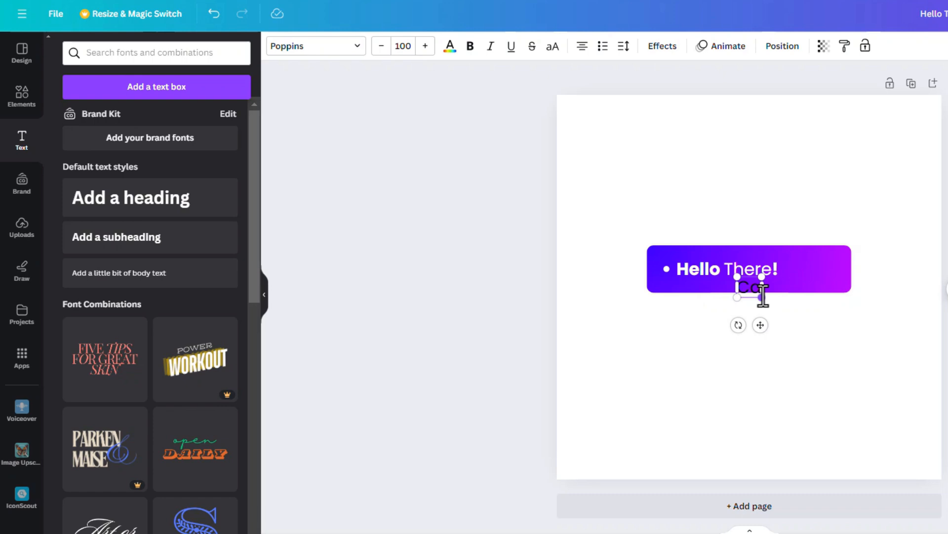
type("nva Pro")
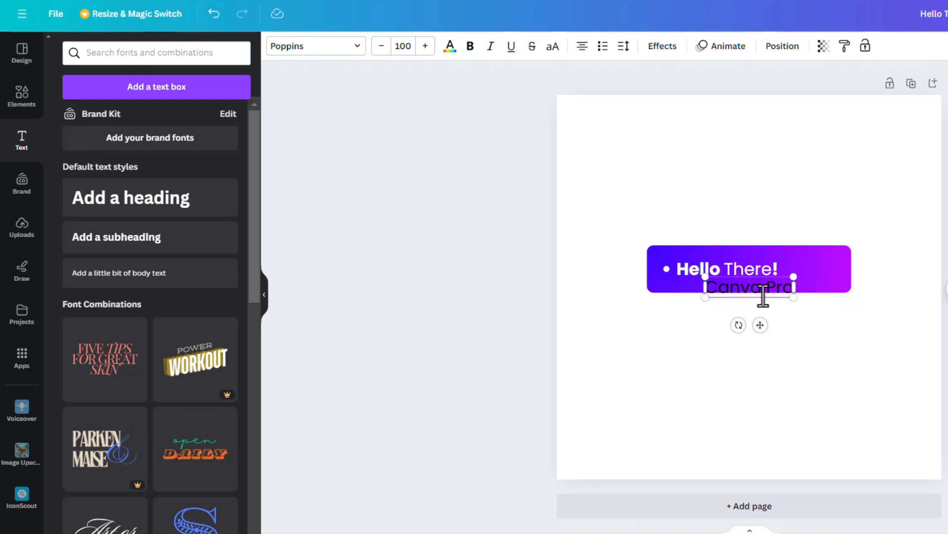
key("BackSpace")
key("BackSpace")
key("BackSpace")
type("Mastery")
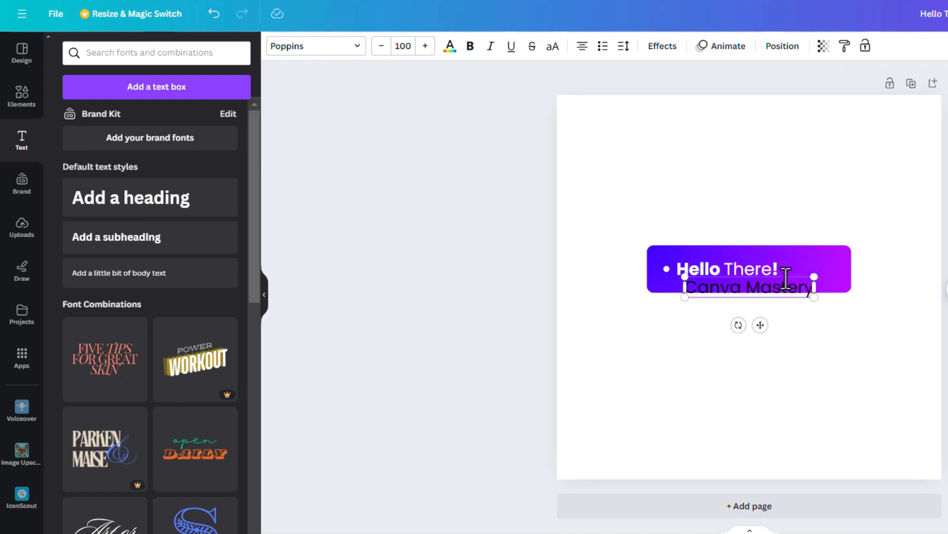
- Make the whole "Canva Mastery" text bold and set its font size to 200
triple_click(785, 278)
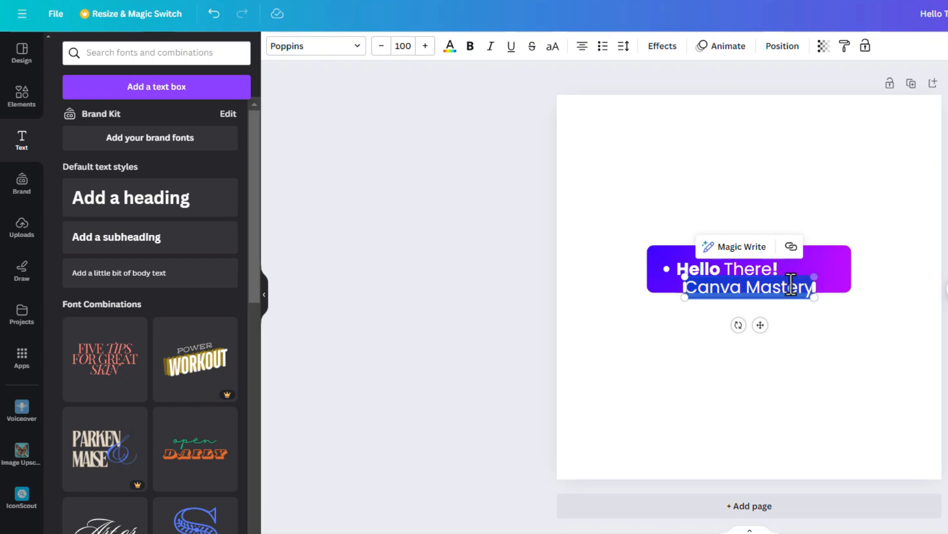
left_click(470, 49)
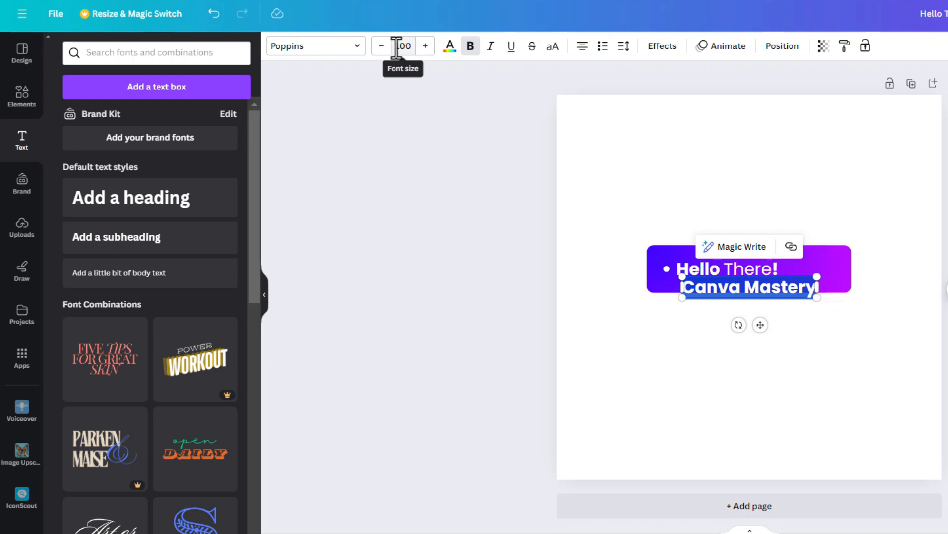
left_click(412, 46)
type("2")
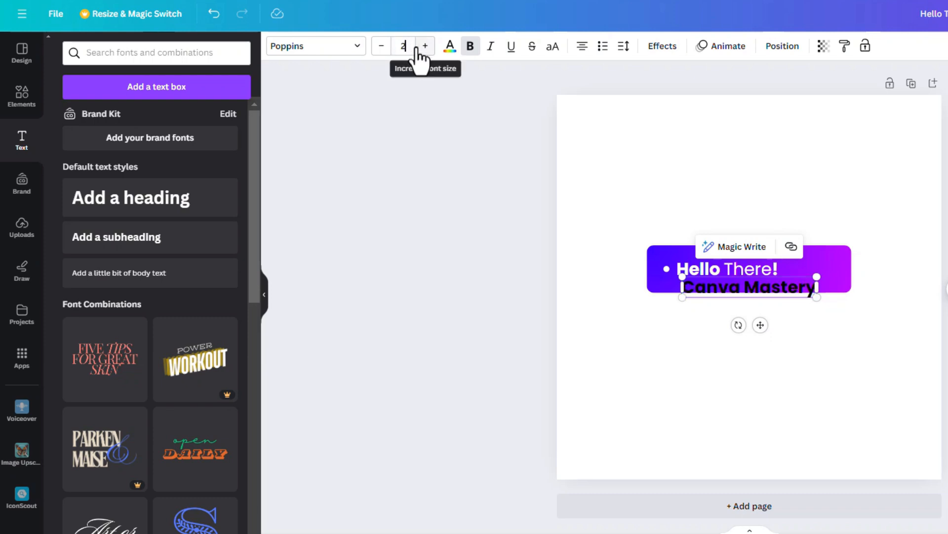
type("00")
key("Return")
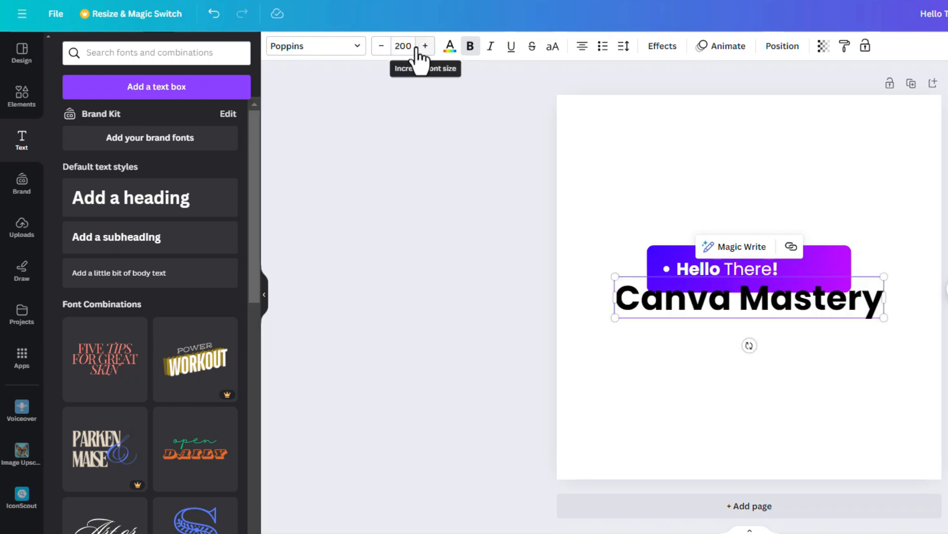
- Move the "Canva Mastery" text just below the gradient bar and change its font to Bebas Neue
left_click(900, 176)
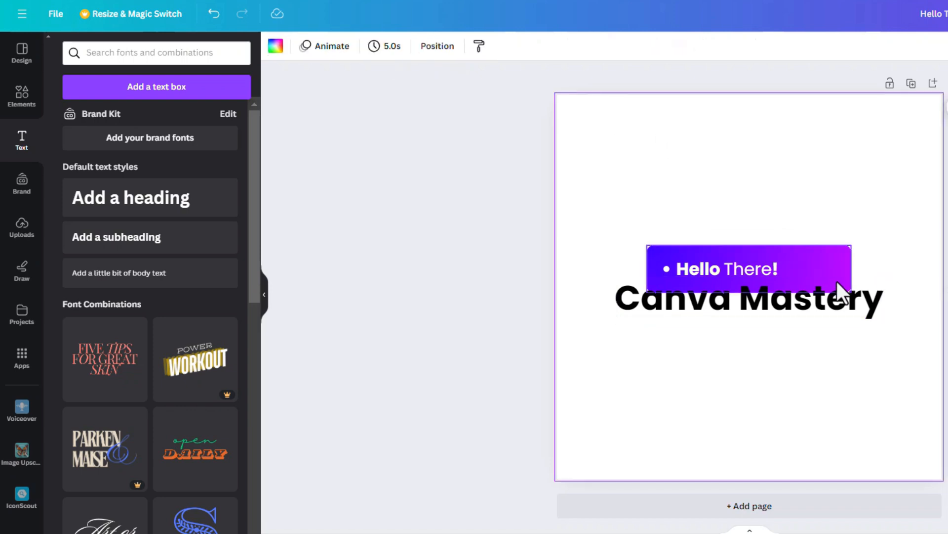
left_click_drag(838, 312, 845, 341)
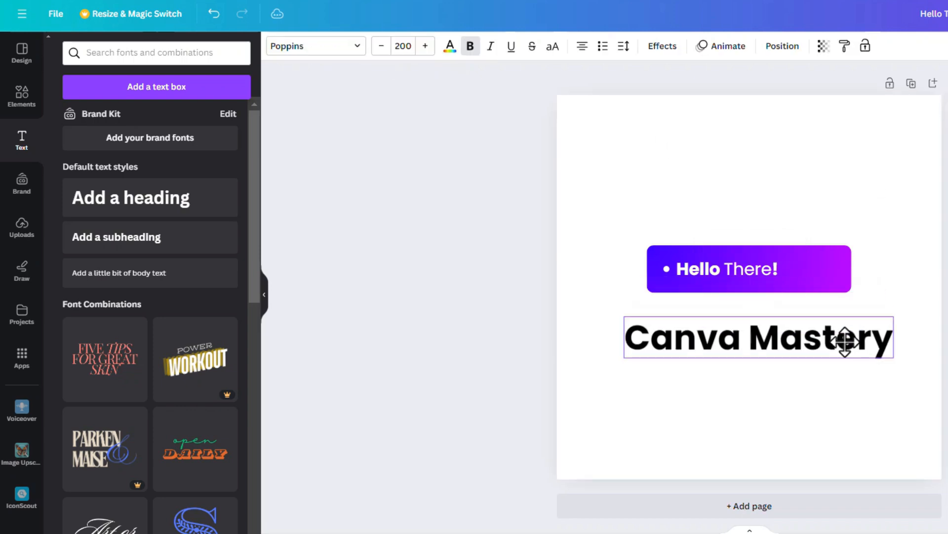
left_click(322, 51)
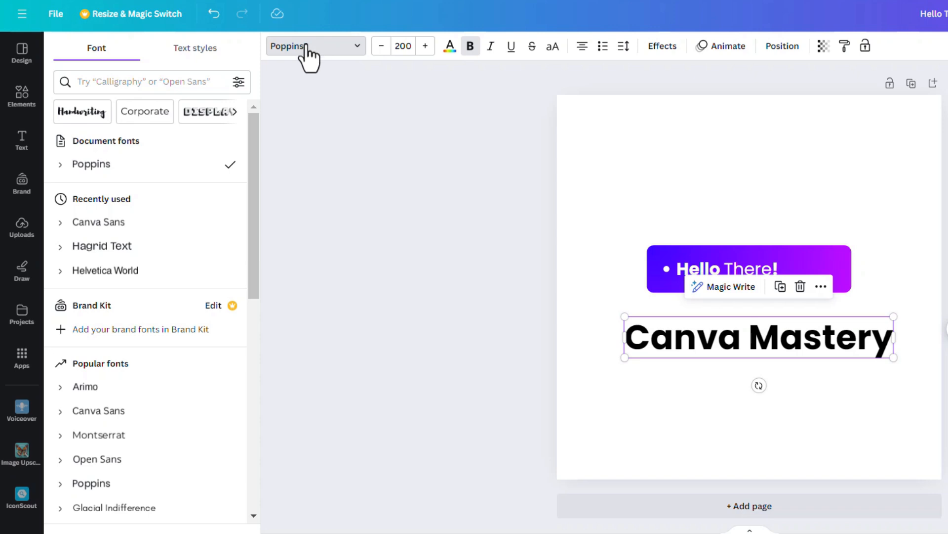
left_click(123, 83)
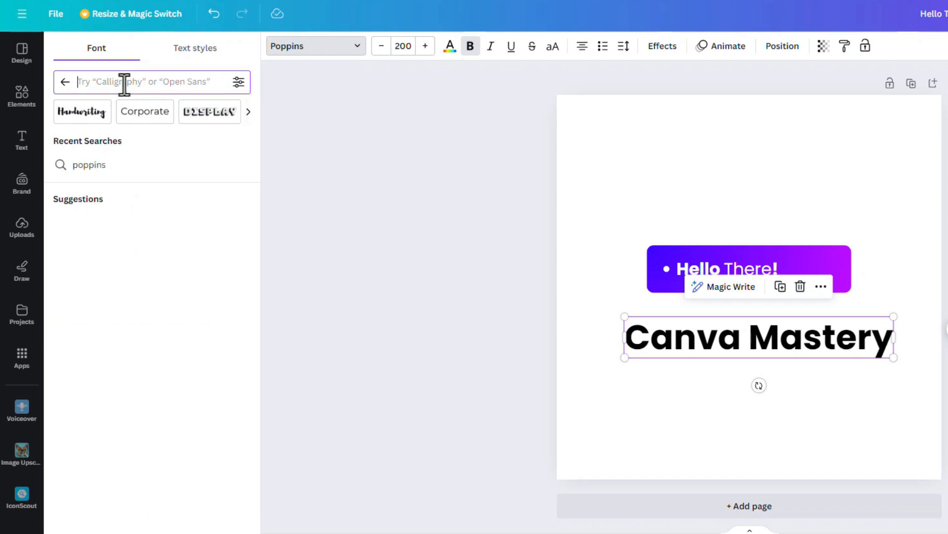
type("bebas")
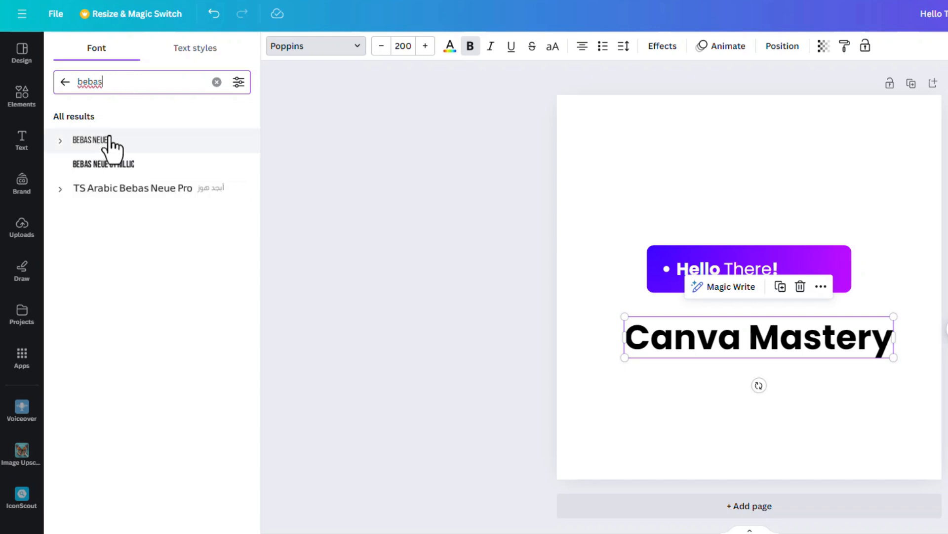
left_click(105, 143)
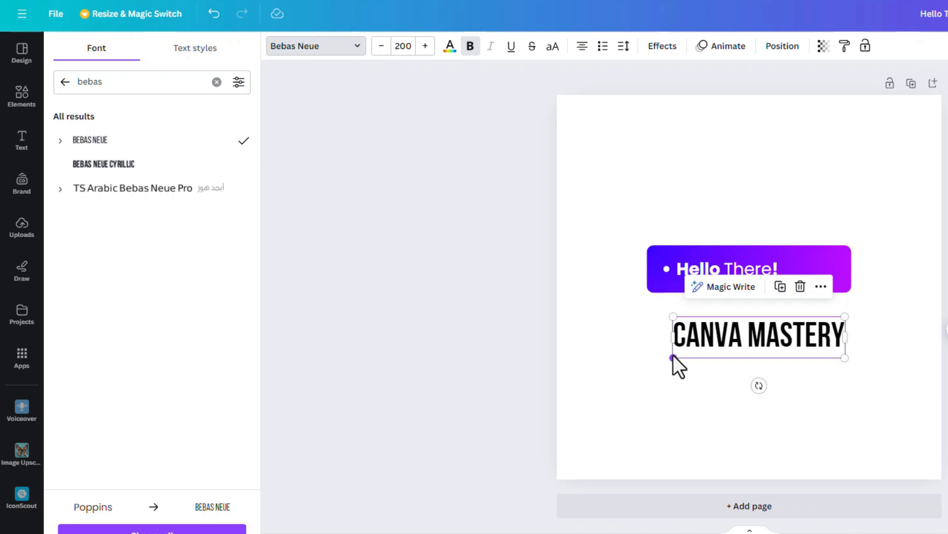
- Enlarge the "Canva Mastery" text to a font size of about 331 and shift it slightly left and up
key("ctrl+z")
left_click_drag(675, 361, 621, 381)
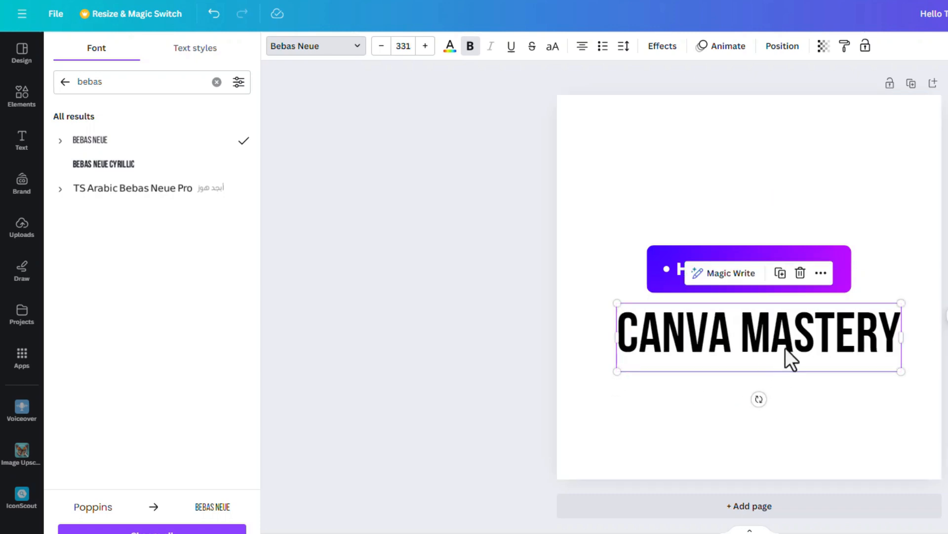
left_click(838, 219)
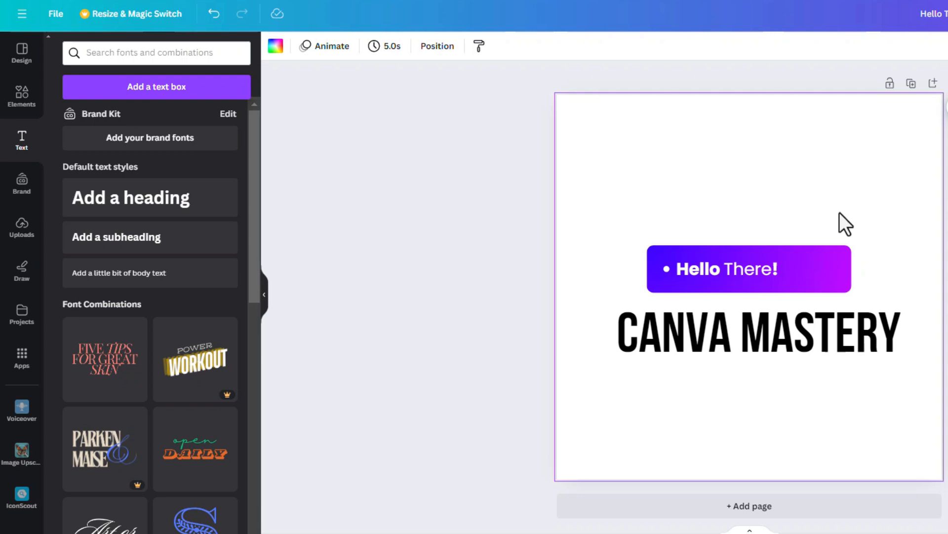
left_click(781, 344)
left_click_drag(797, 338, 788, 332)
- Center the "Hello There!" text in the gradient bar and remove its list formatting
left_click(723, 271)
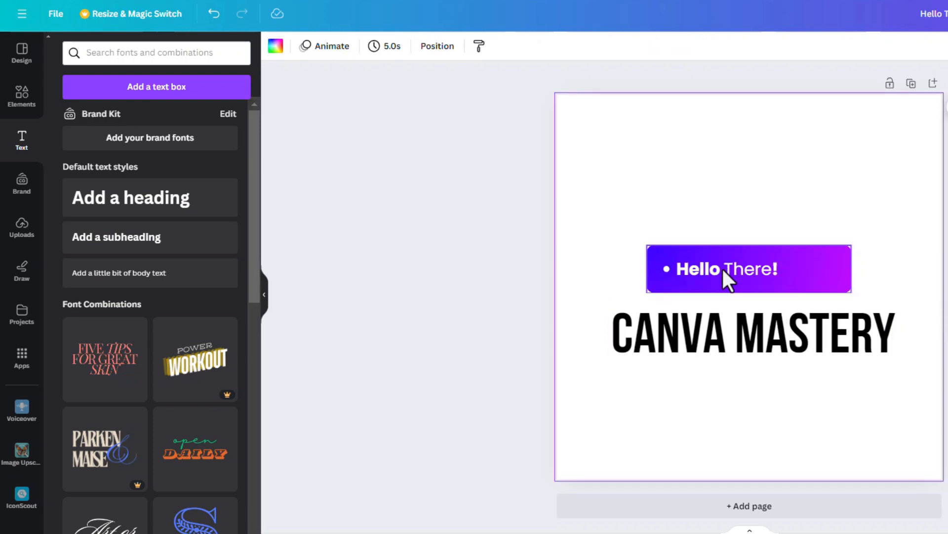
double_click(725, 271)
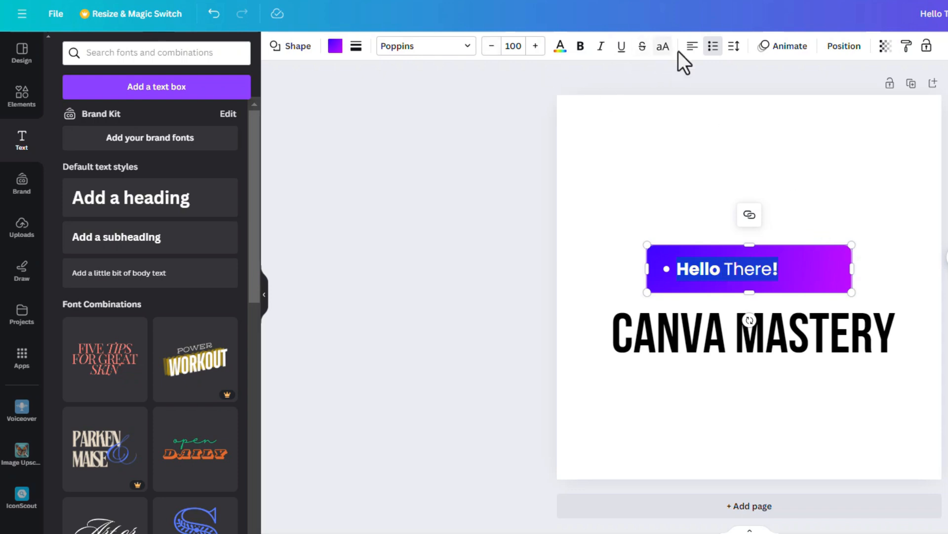
left_click(693, 47)
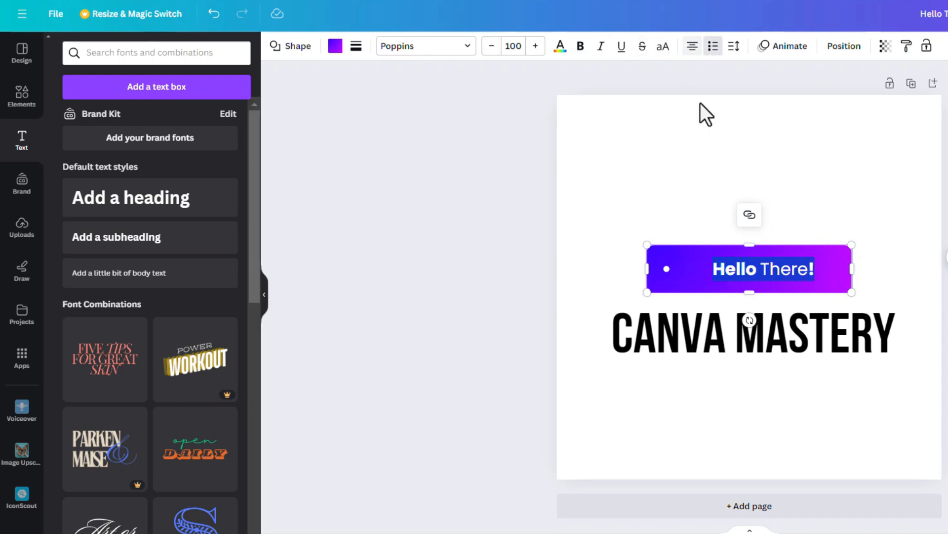
left_click(713, 47)
left_click(713, 47)
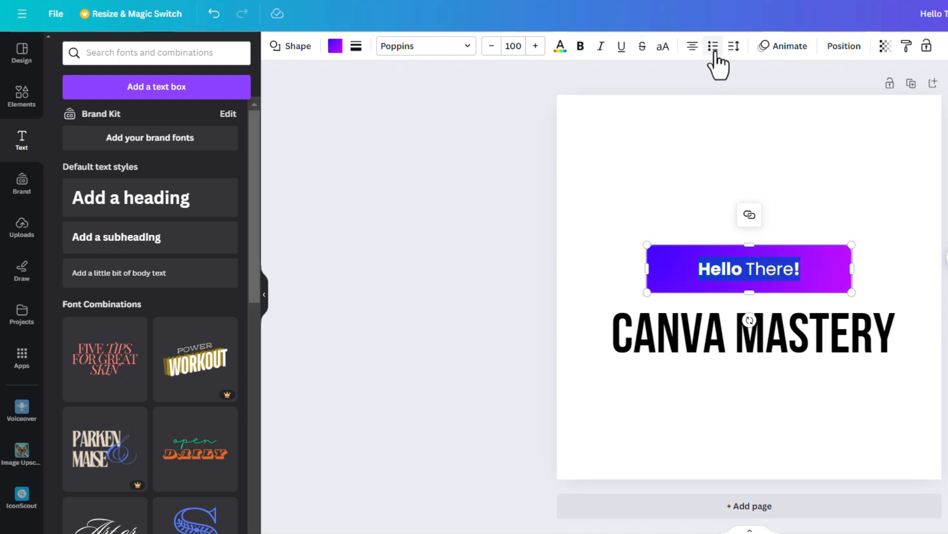
left_click(828, 174)
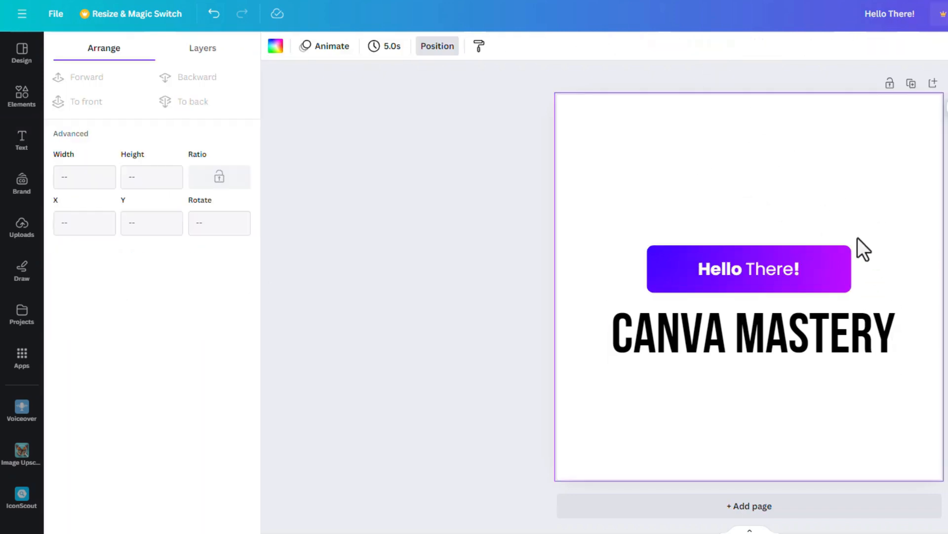
- Try out the transparency of the gradient bar and of the "Canva Mastery" text, returning both to 100
left_click(847, 261)
left_click(866, 47)
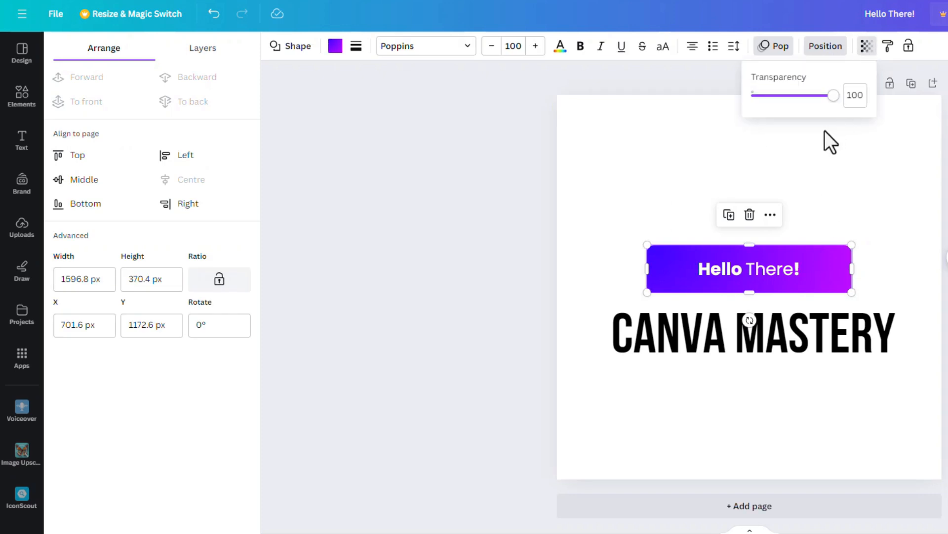
left_click_drag(829, 101, 852, 112)
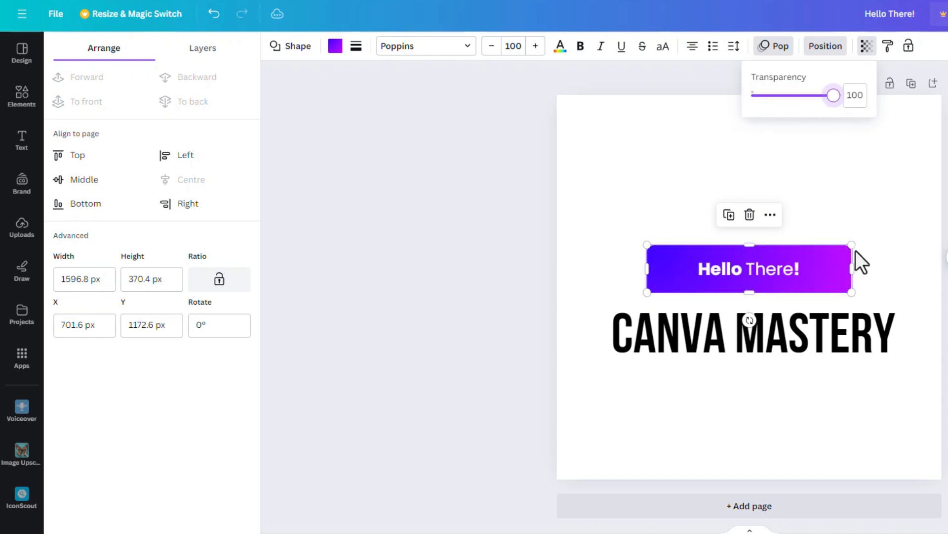
left_click(876, 329)
left_click(805, 46)
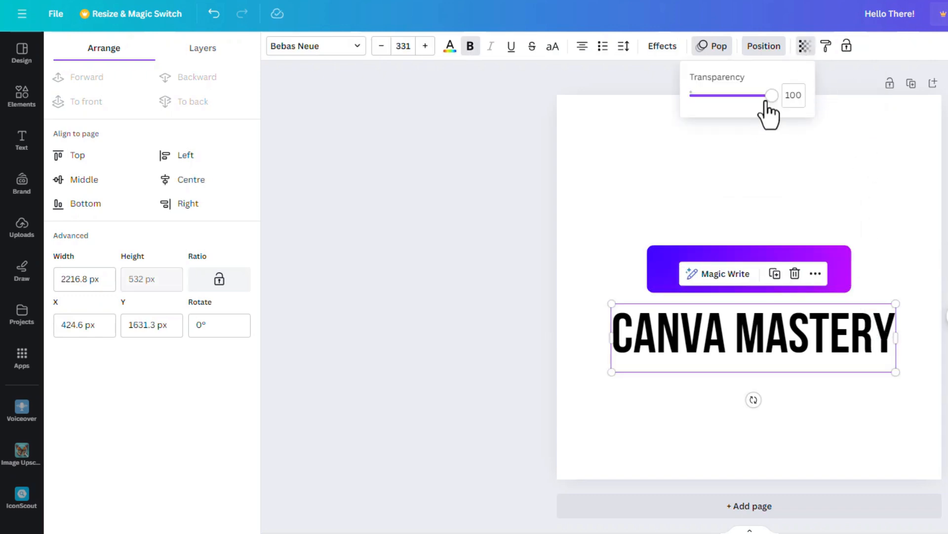
mouse_move(766, 103)
left_mouse_down()
mouse_move(711, 110)
mouse_move(771, 111)
left_mouse_up()
left_click(664, 267)
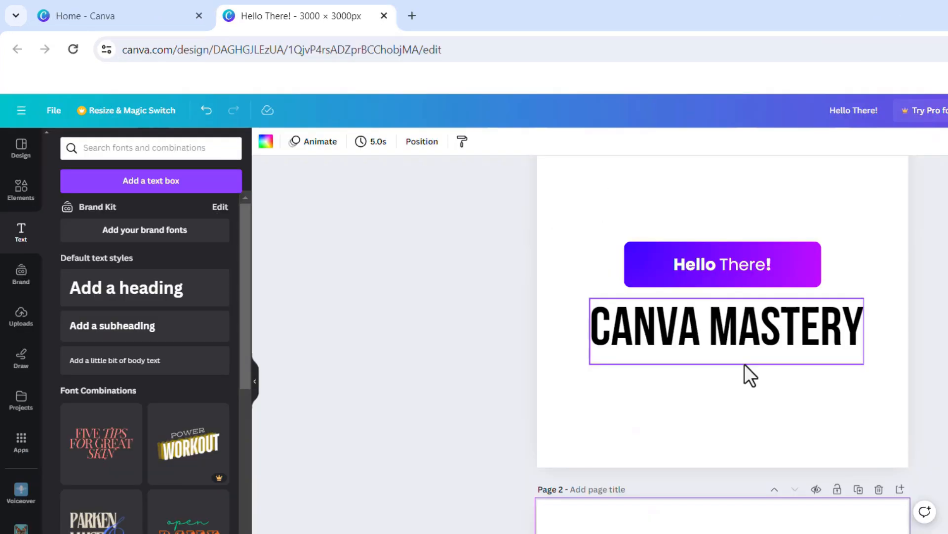
- Select the gradient bar and search the Shapes category of the elements library for "shadow"
left_click(638, 221)
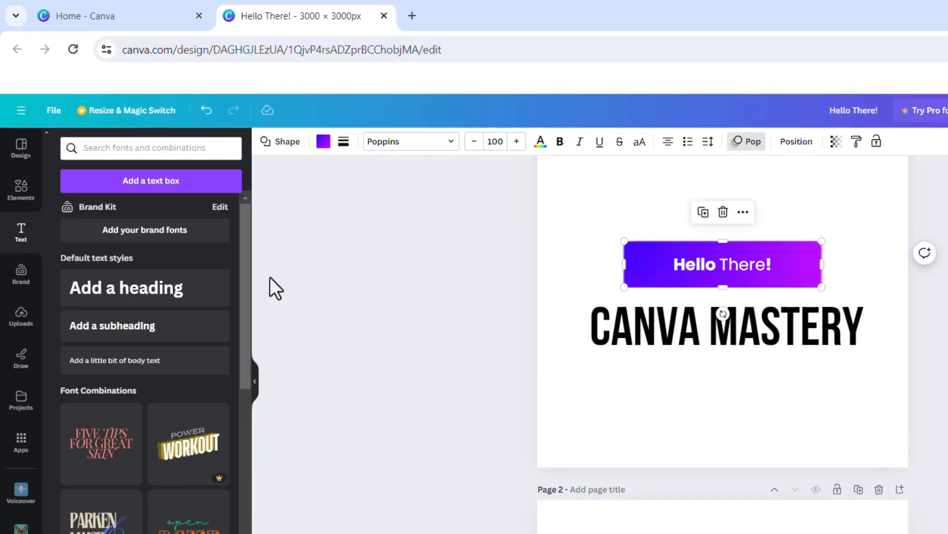
left_click(21, 187)
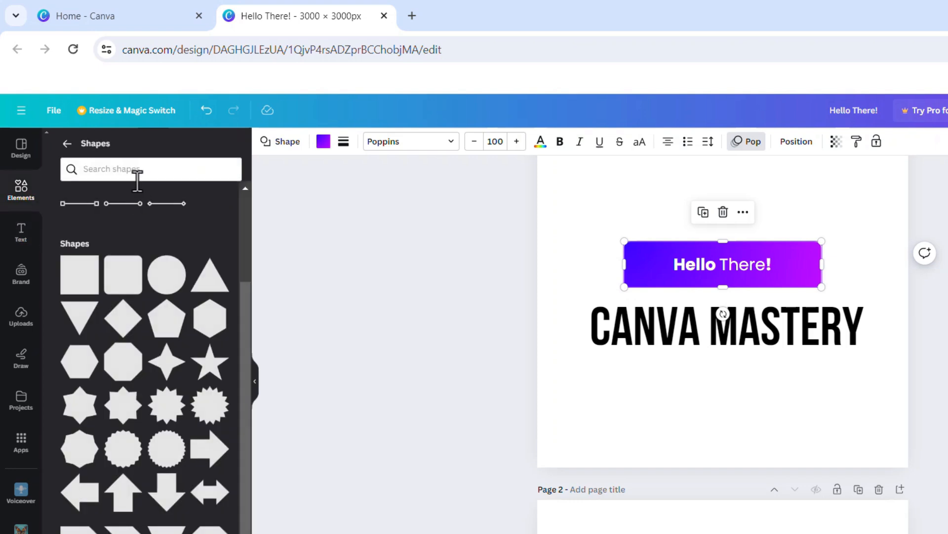
left_click(123, 178)
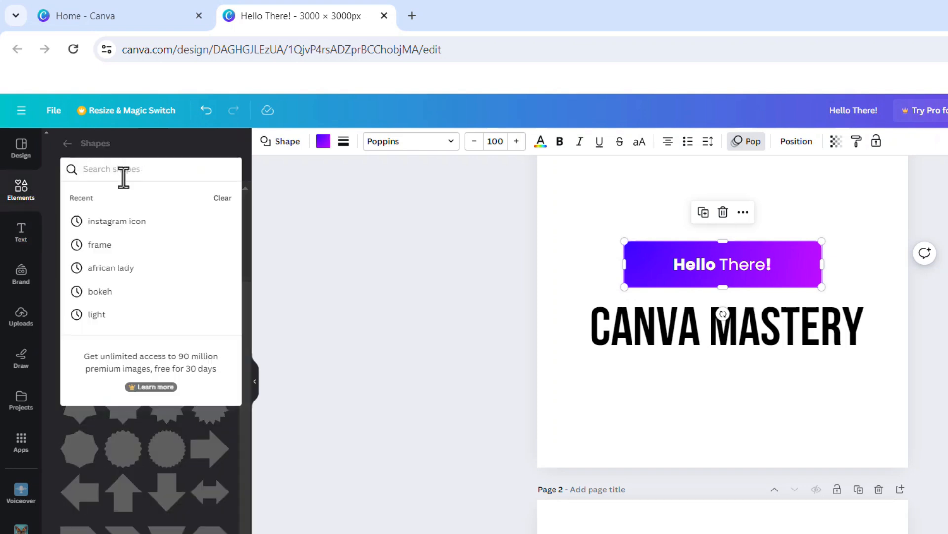
type("shad")
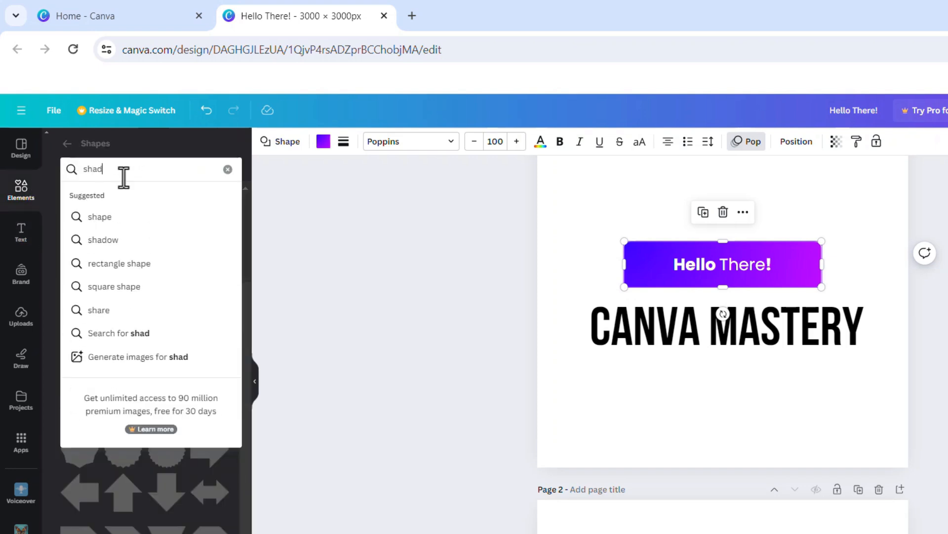
type("ows")
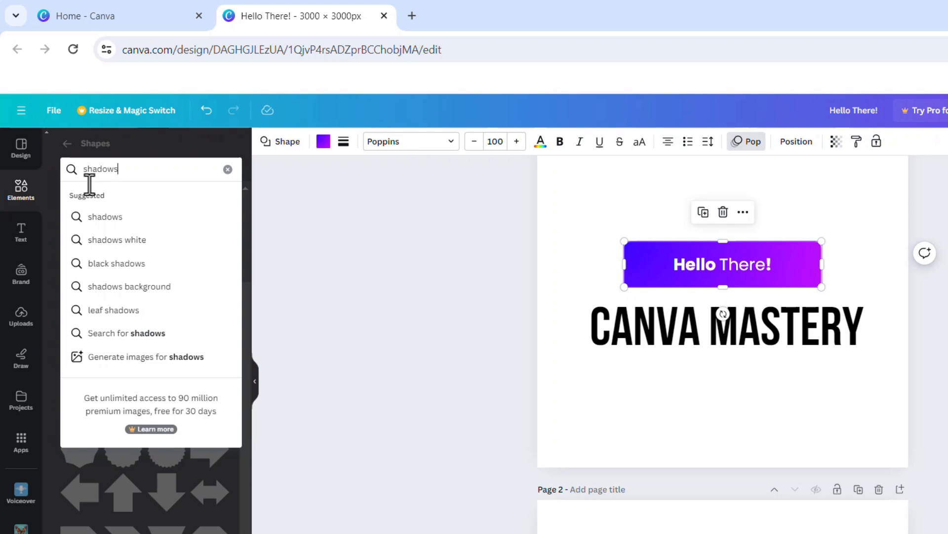
left_click(121, 221)
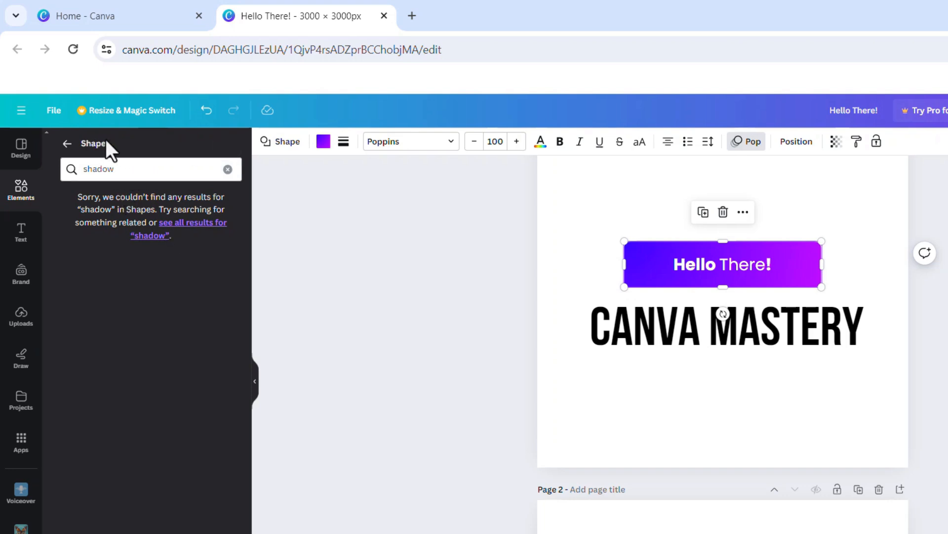
- Leave the Shapes category and search the whole elements library for "shadows"
left_click(65, 144)
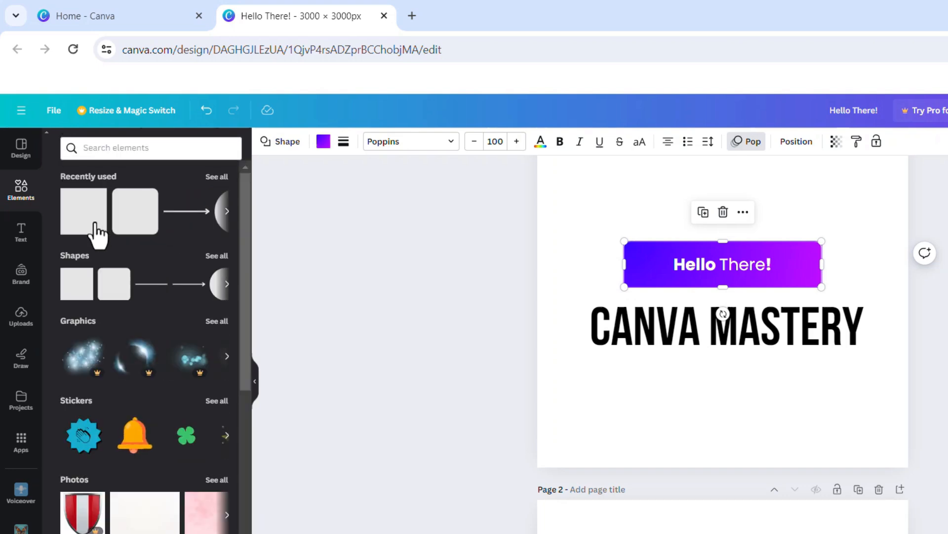
left_click(119, 148)
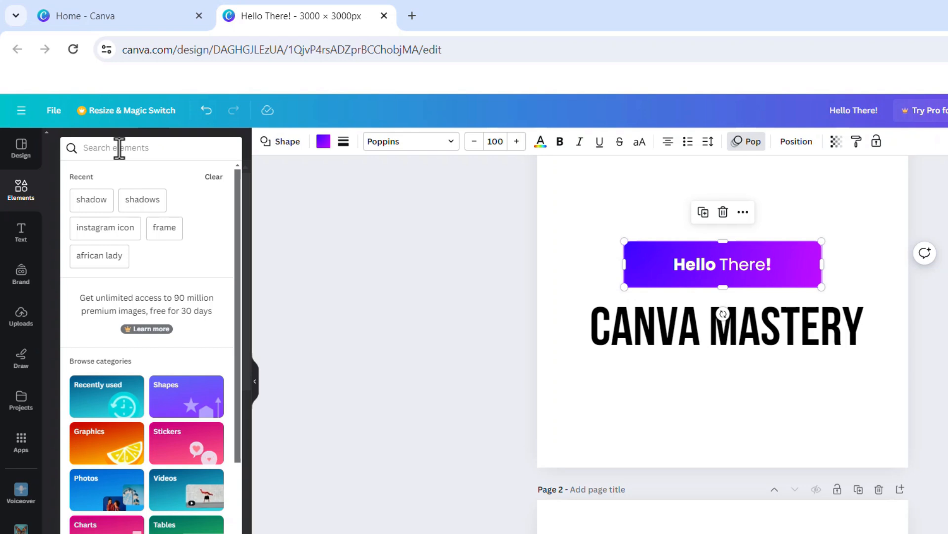
type("shado")
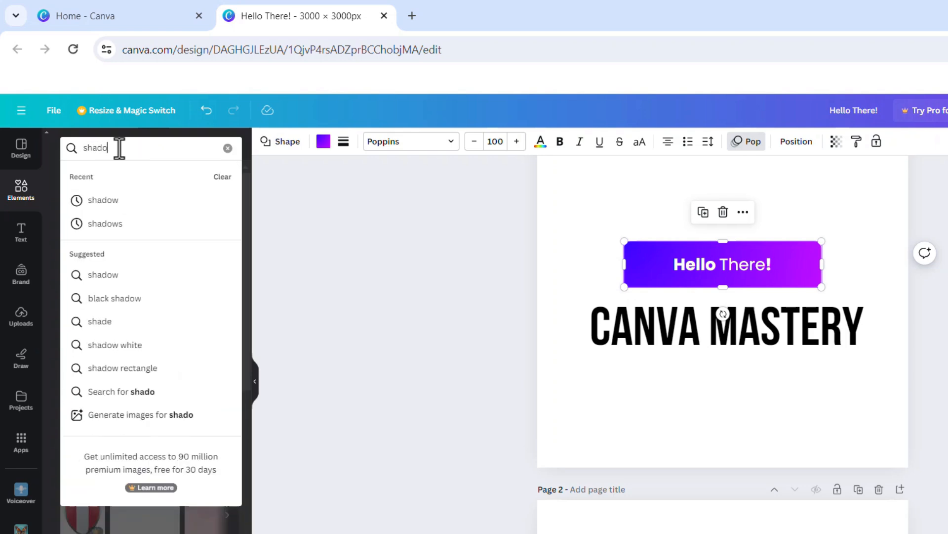
type("ws")
key("Return")
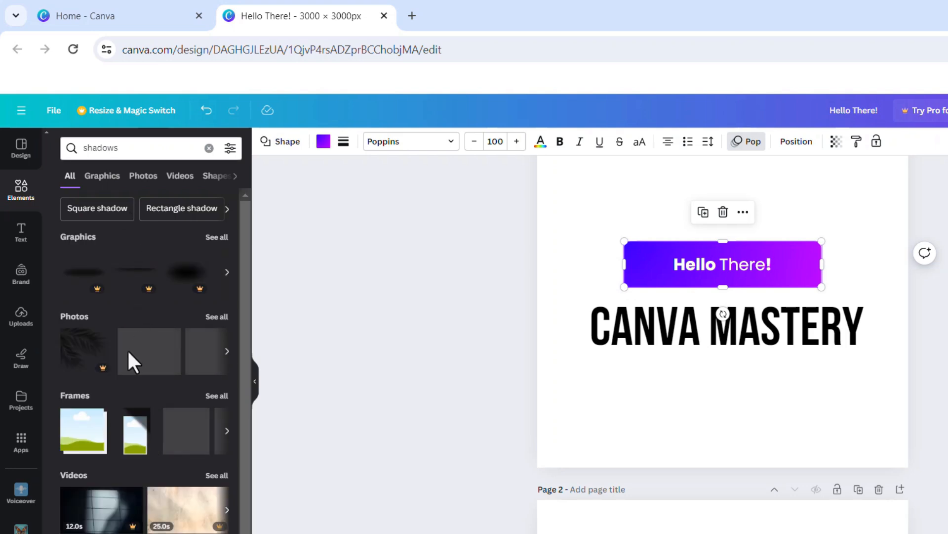
- Browse the shadow graphics and add two of them to the page, a soft grey one and a darker, flatter one
left_click(226, 271)
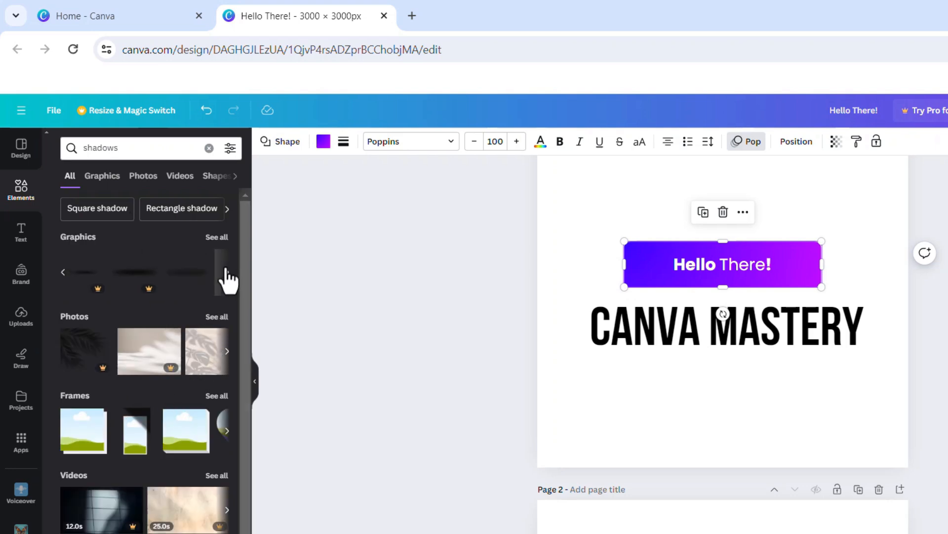
left_click(186, 279)
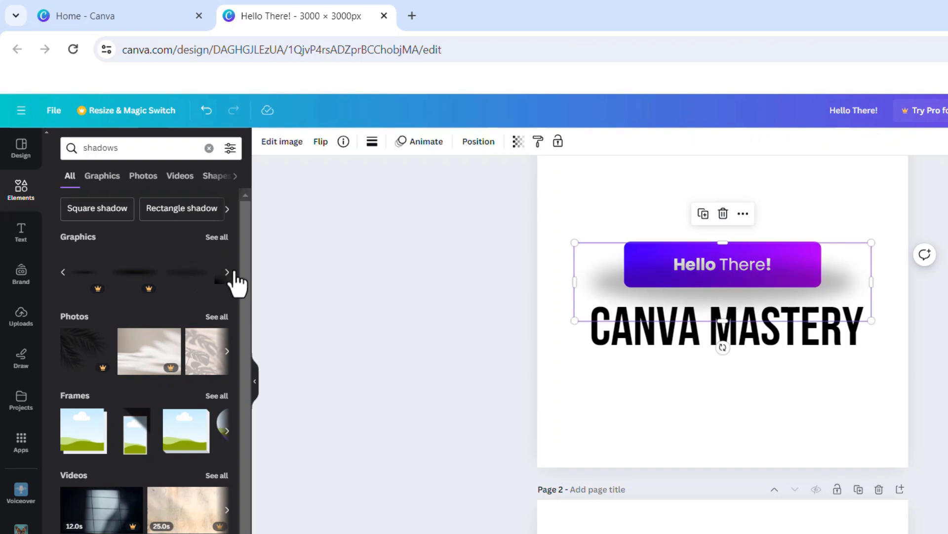
left_click(225, 273)
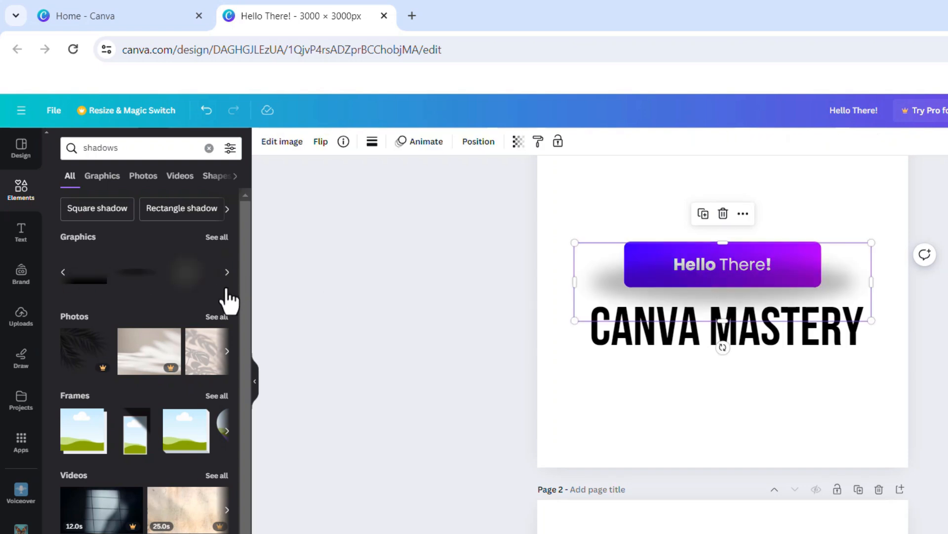
left_click(225, 273)
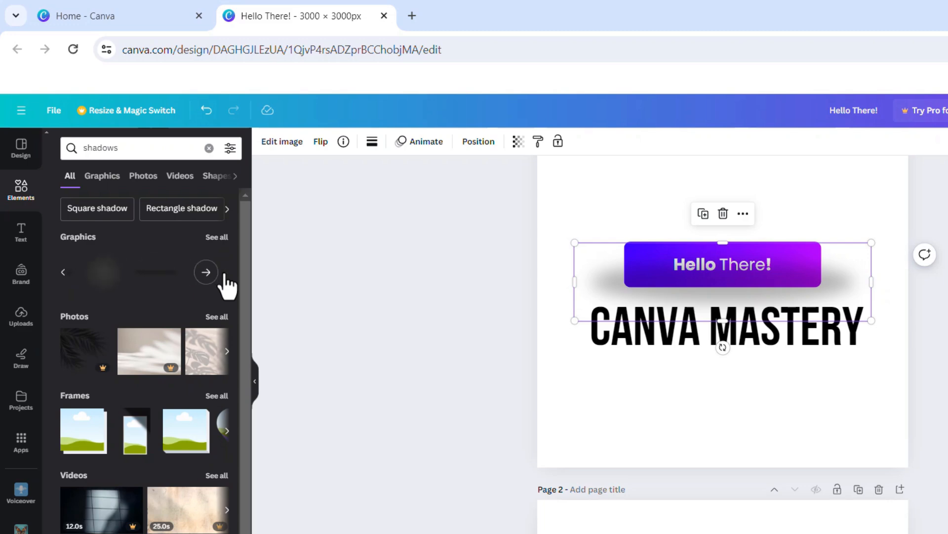
left_click(158, 273)
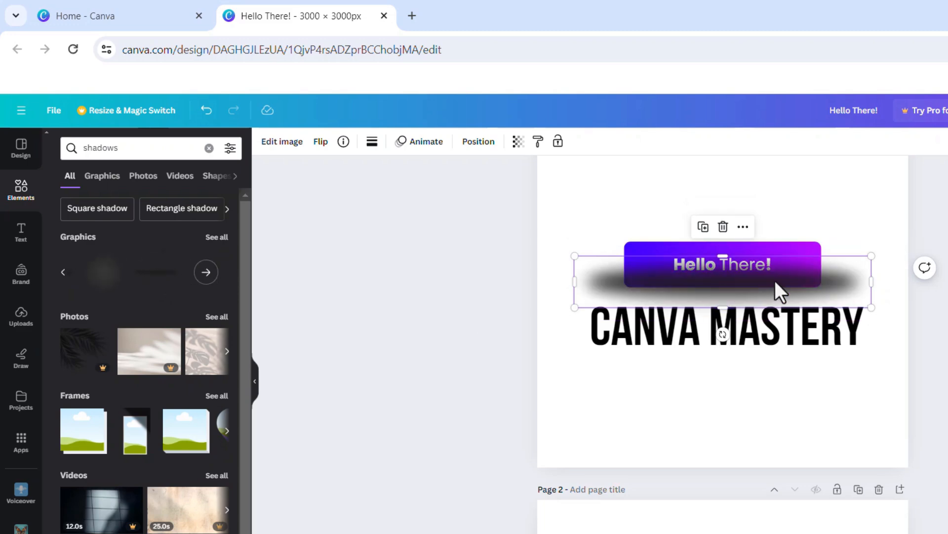
- Move the darker shadow below the "Canva Mastery" text, crop away its upper half and scale it down to about three quarters of its width
left_click_drag(776, 282, 751, 391)
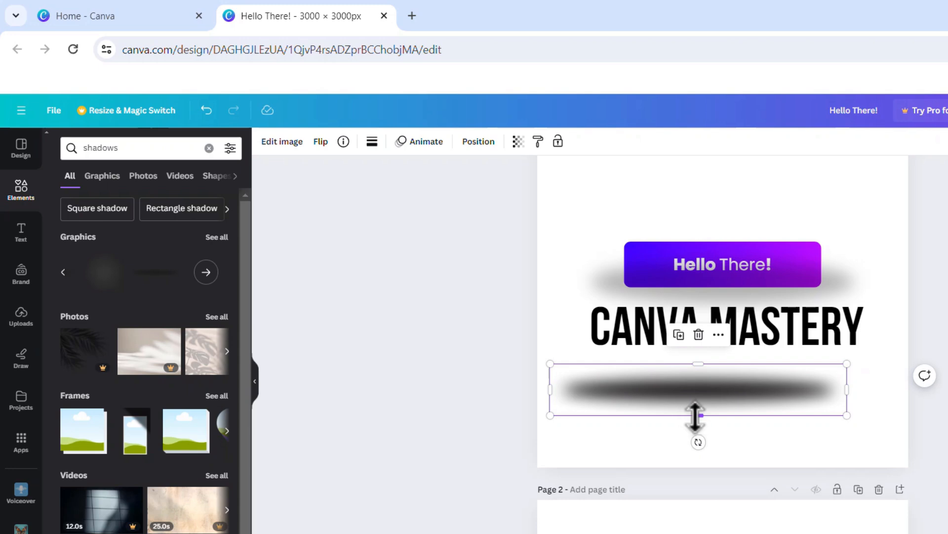
left_click_drag(701, 364, 701, 388)
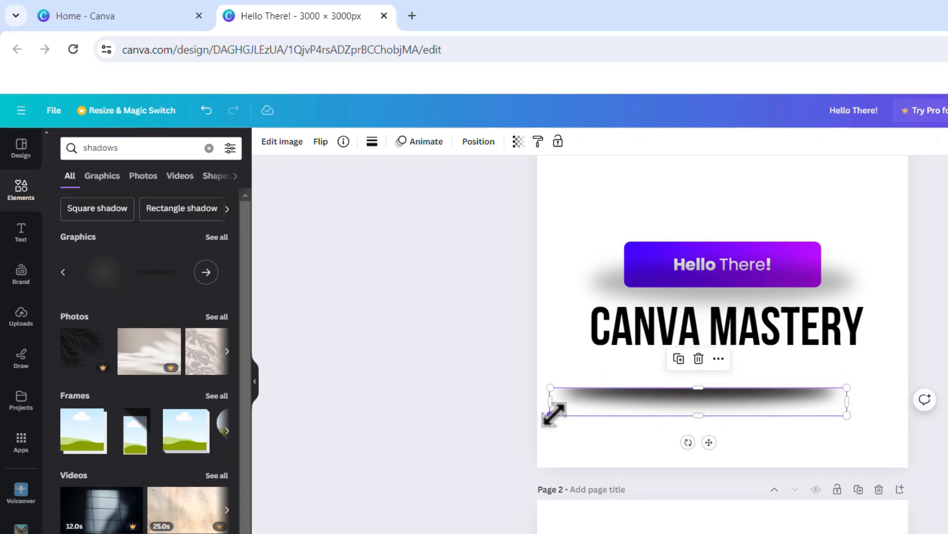
left_click_drag(552, 413, 629, 395)
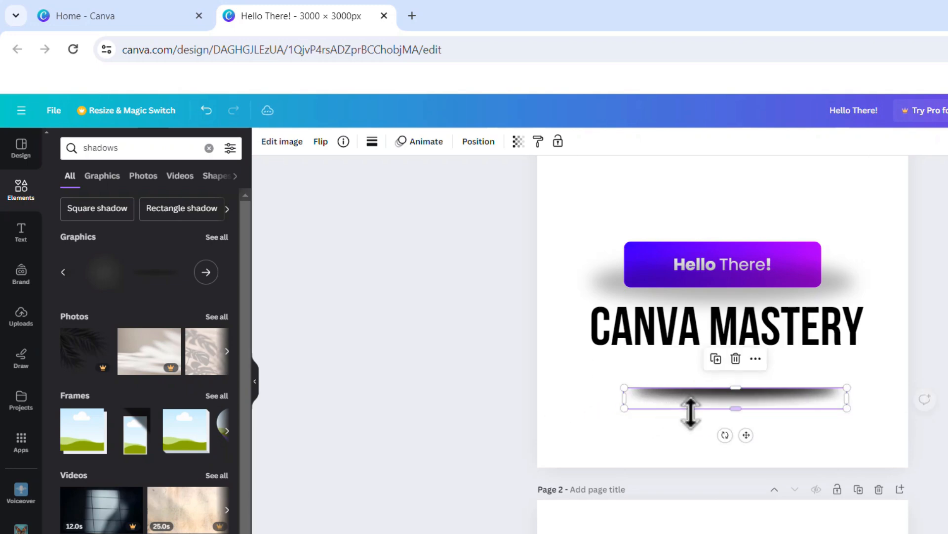
left_click_drag(746, 434, 726, 395)
- Delete the soft grey shadow and place the cropped shadow along the lower edge of the gradient bar
left_click(843, 281)
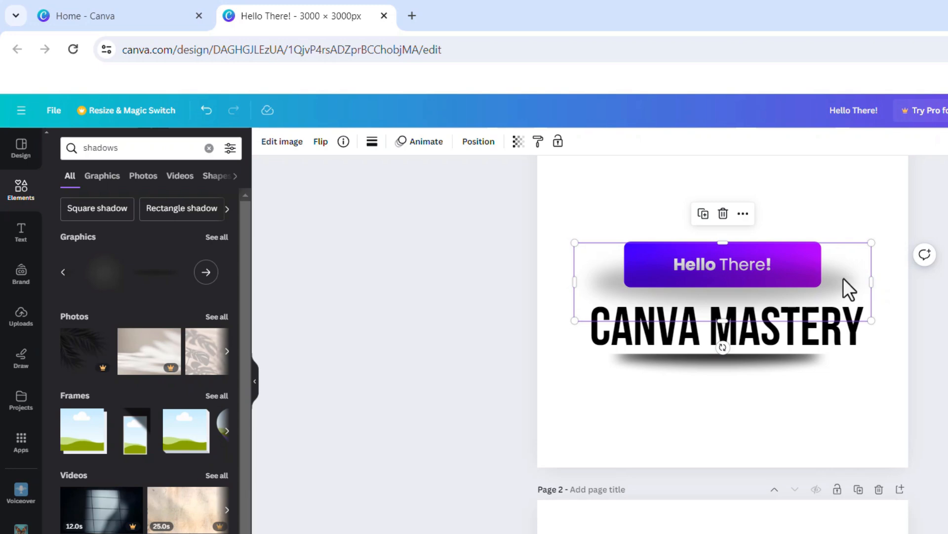
key("Delete")
left_click(743, 373)
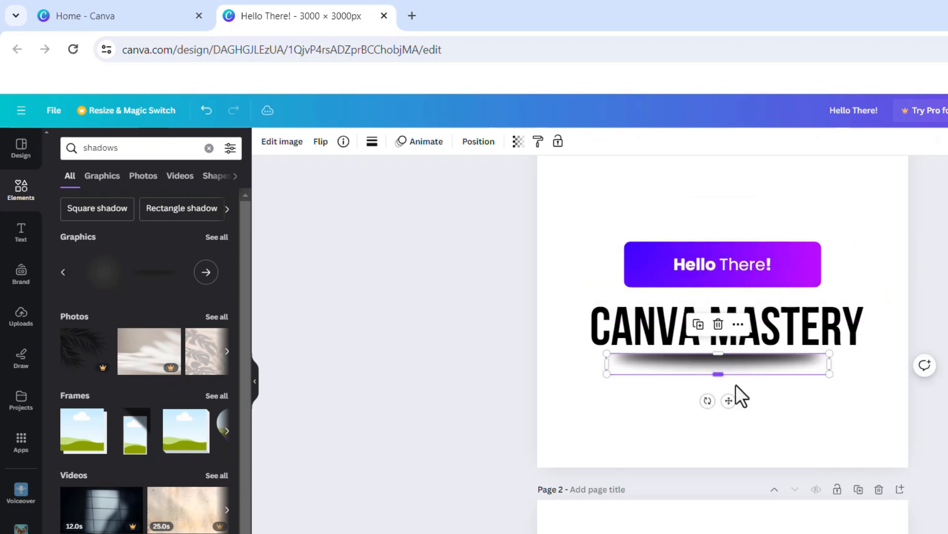
left_click_drag(726, 389, 734, 329)
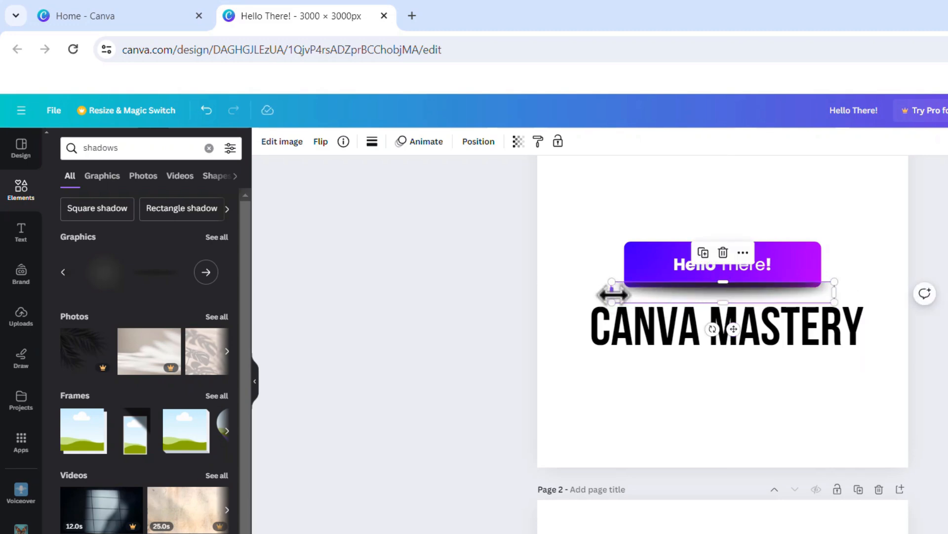
- Trim the shadow's left end to line up with the left edge of the gradient bar
mouse_move(611, 291)
left_mouse_down()
mouse_move(623, 292)
mouse_move(612, 290)
left_mouse_up()
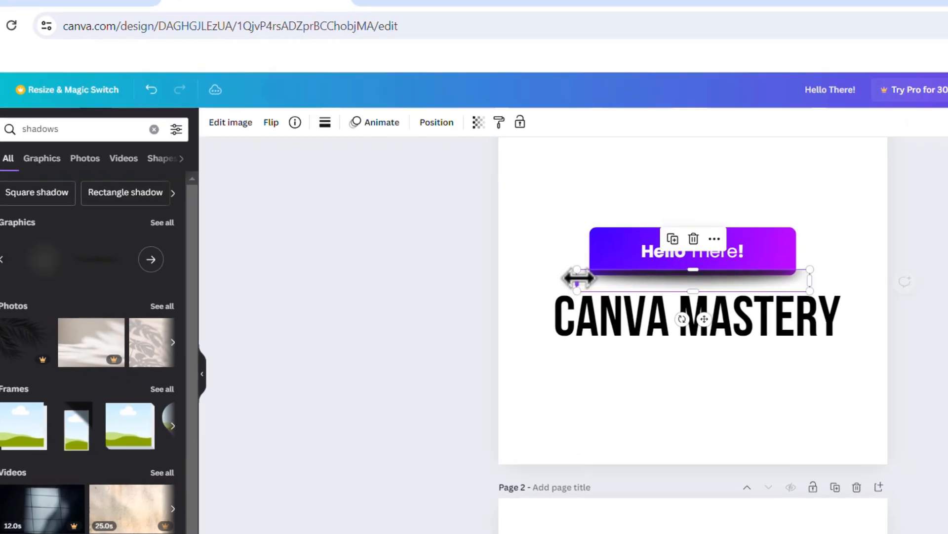
left_click_drag(364, 209, 376, 208)
left_click(420, 405)
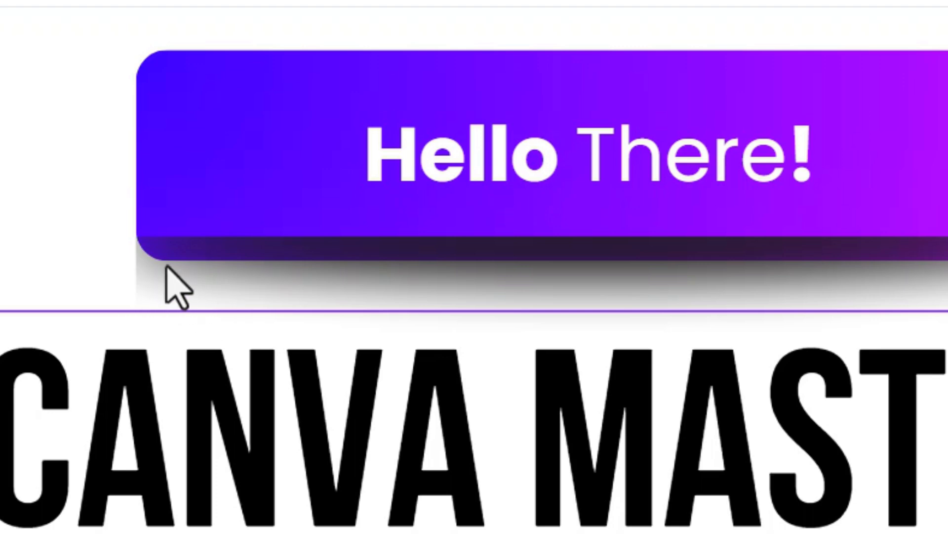
- Move the "Canva Mastery" text farther down the page, clear of the shadow
left_click(331, 279)
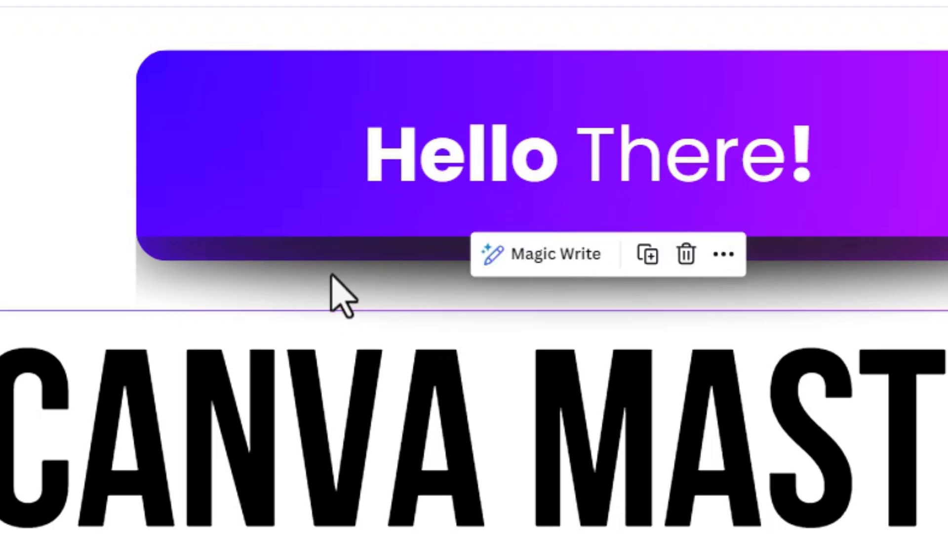
left_click(291, 253)
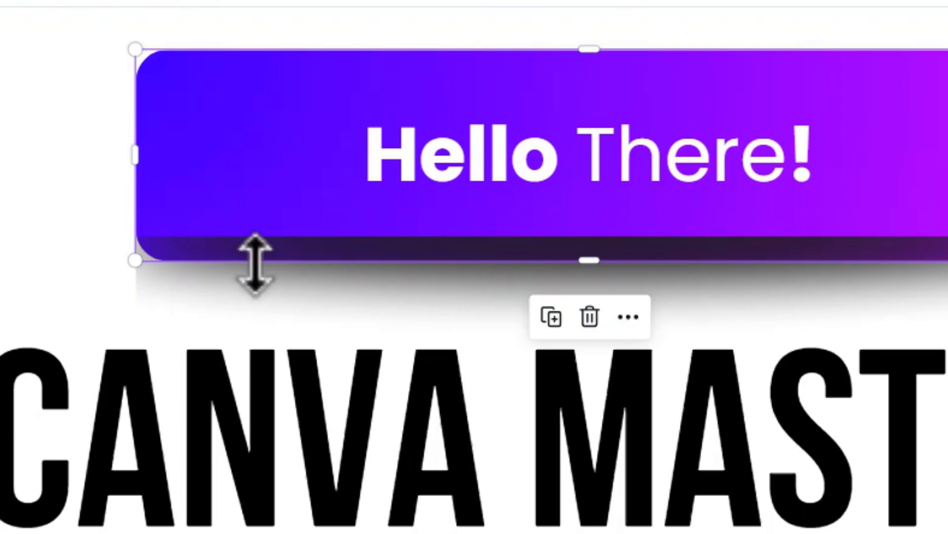
left_click(280, 287)
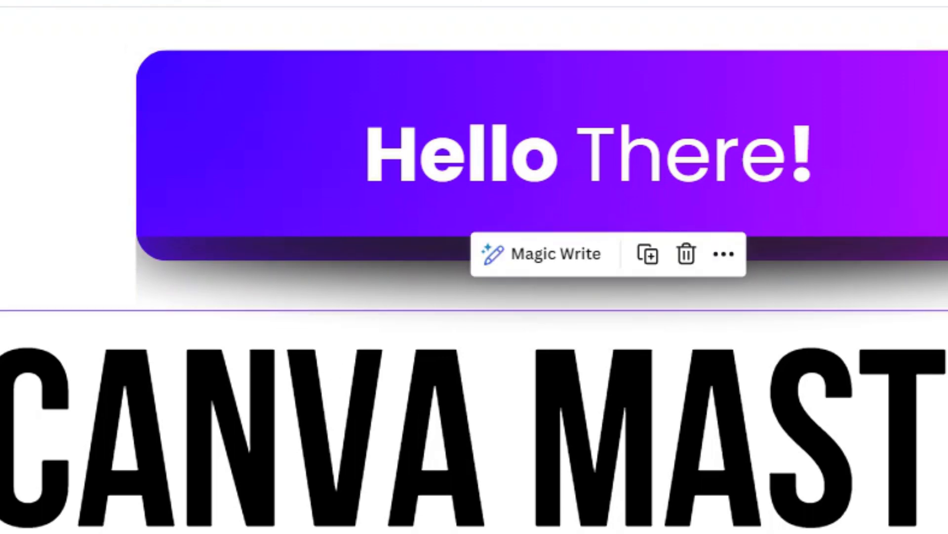
left_click_drag(462, 423, 465, 533)
- Trim the shadow's right end to the gradient bar's right edge so that both share the same width
left_click(466, 270)
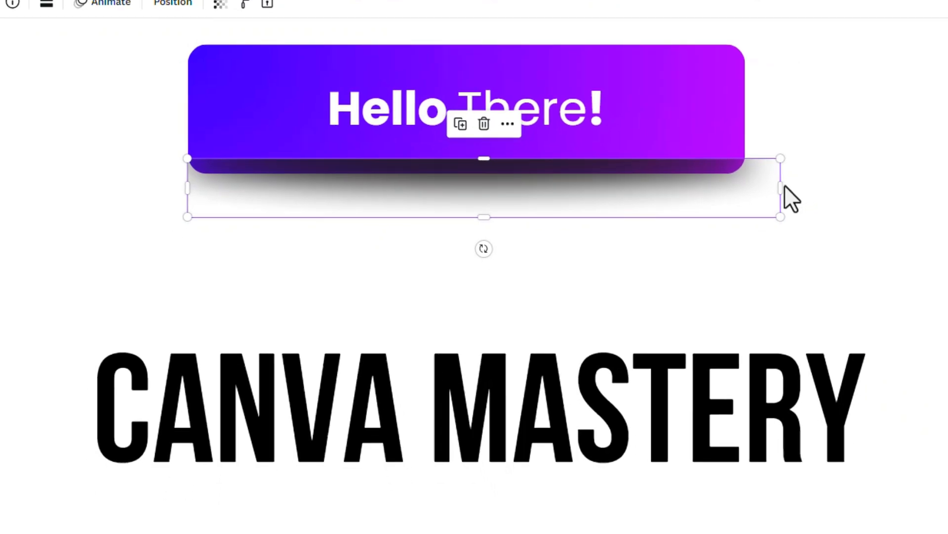
left_click_drag(826, 201, 786, 198)
left_click_drag(730, 228, 730, 230)
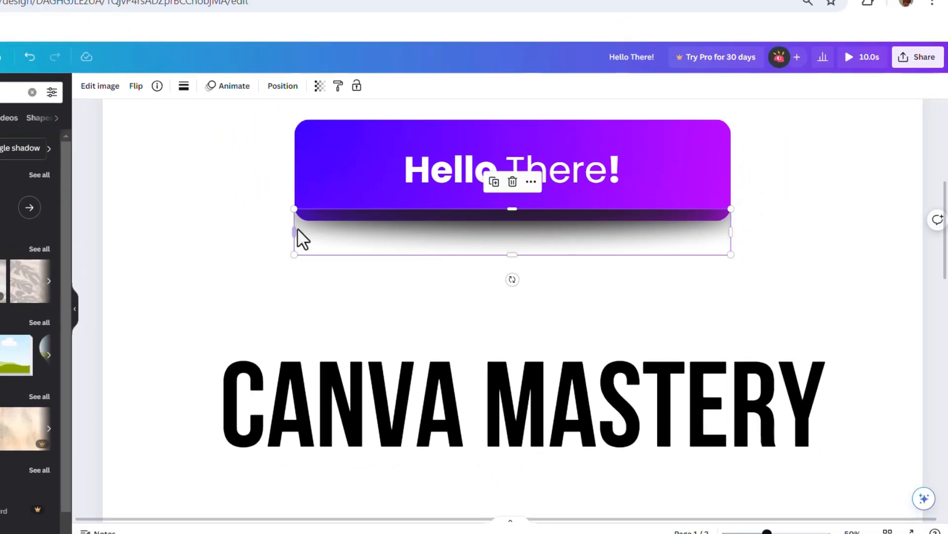
left_click_drag(296, 229, 297, 228)
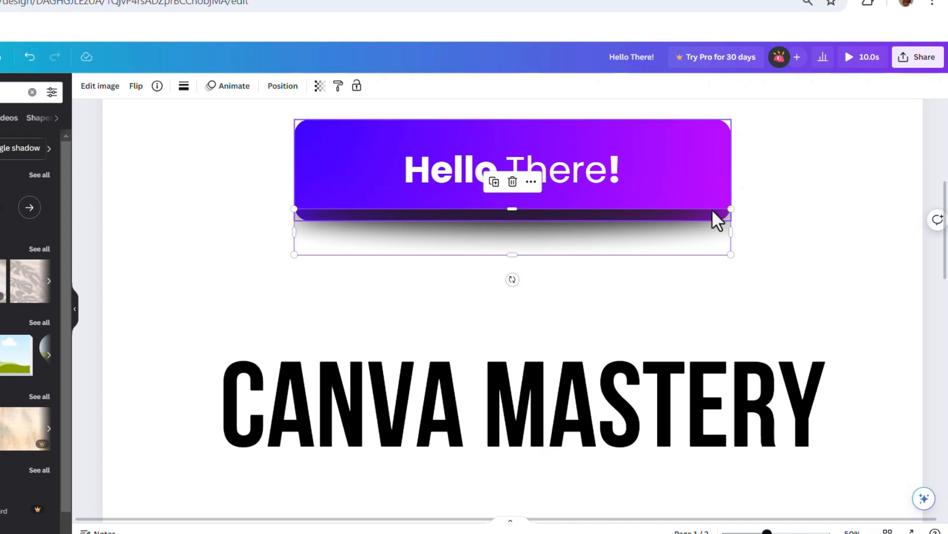
left_click(743, 212)
- Send the shadow backward so that it sits behind the gradient bar
left_click(674, 221)
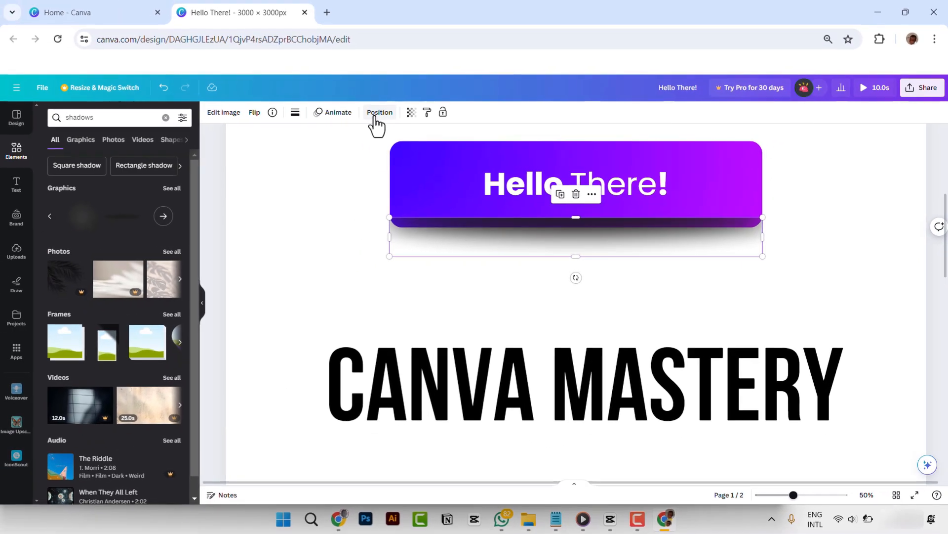
left_click(280, 91)
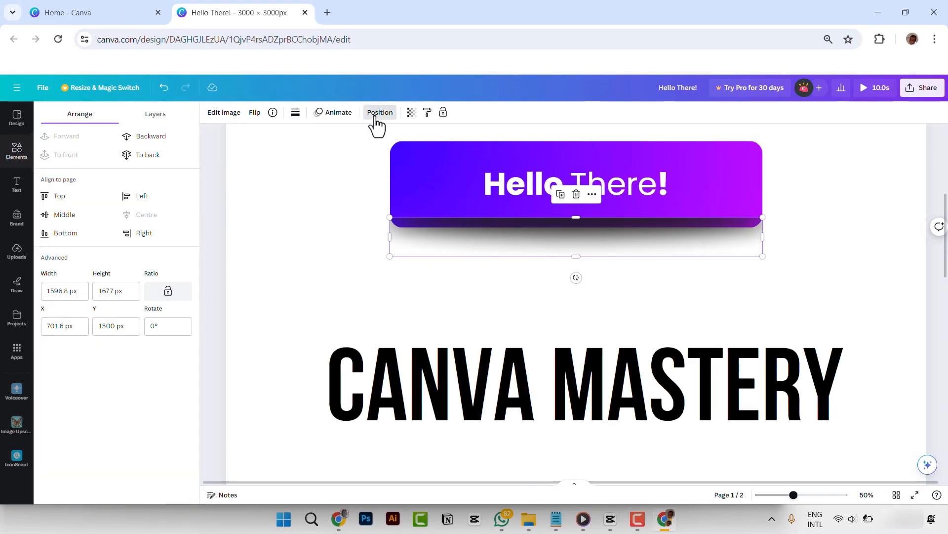
left_click(157, 147)
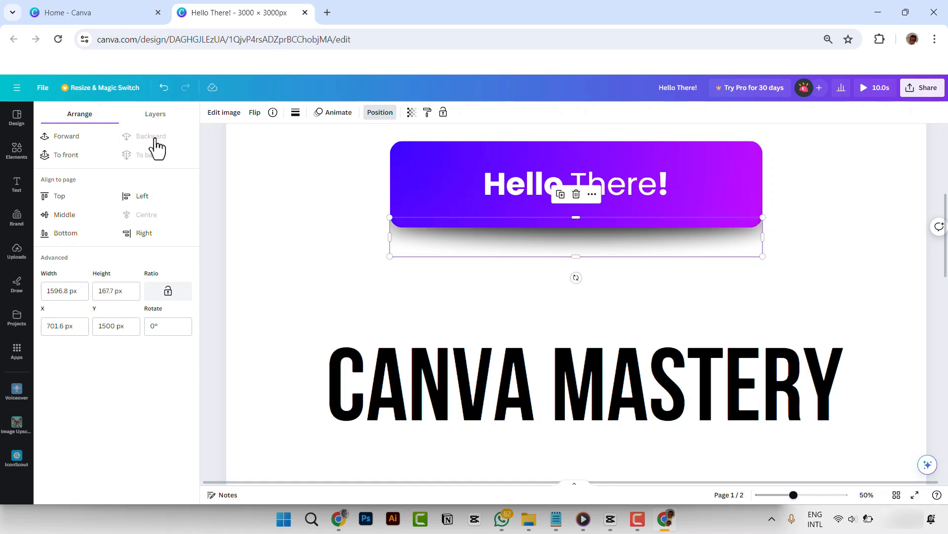
left_click(814, 209)
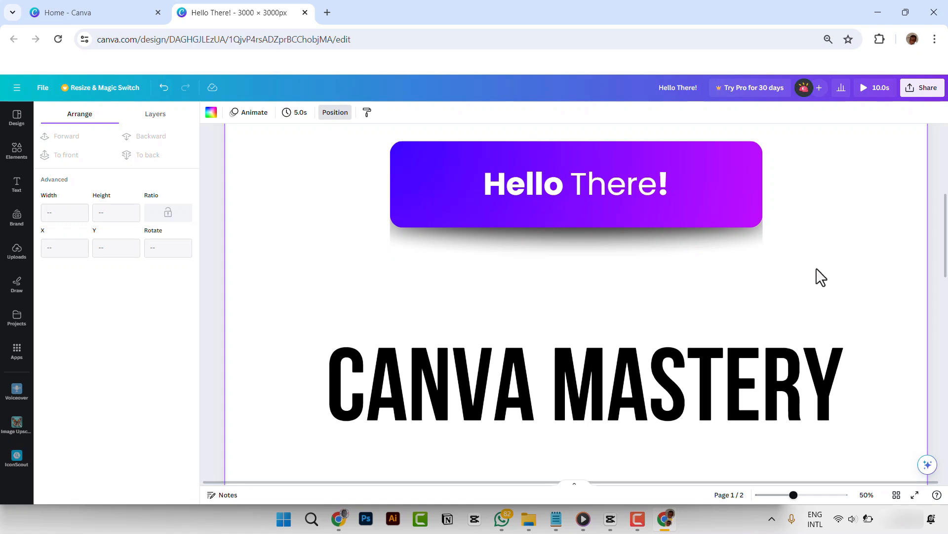
- Try widening the shadow past the gradient bar's right edge to about 1714 px
left_click(759, 239)
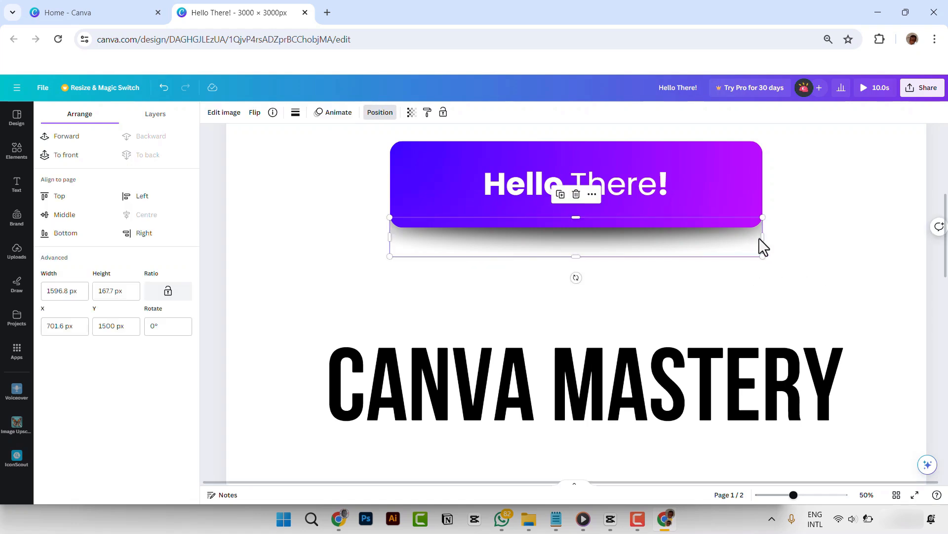
left_click_drag(773, 236, 790, 236)
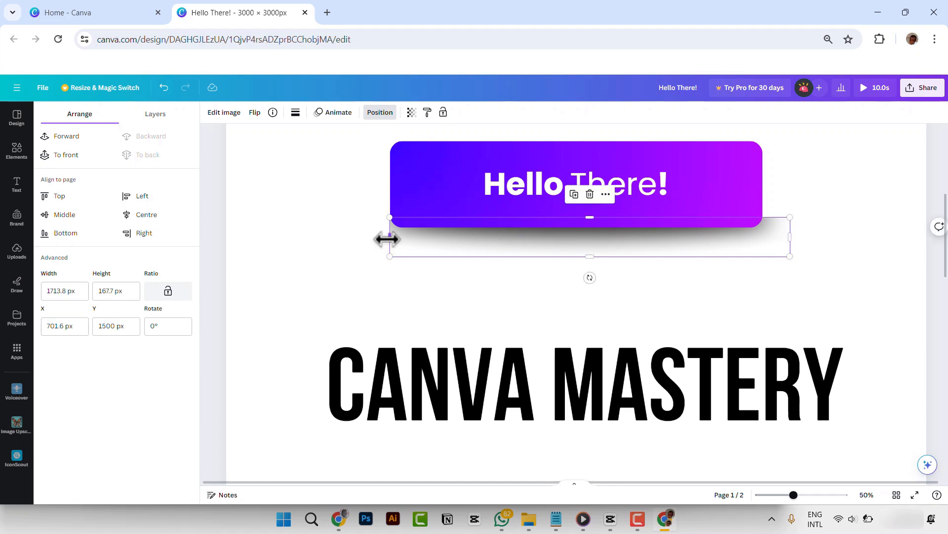
mouse_move(385, 240)
left_mouse_down()
mouse_move(366, 242)
mouse_move(362, 256)
mouse_move(390, 249)
left_mouse_up()
left_click(778, 228)
- Move the "Canva Mastery" text above the gradient bar, near the top of page 1
key("ctrl+minus")
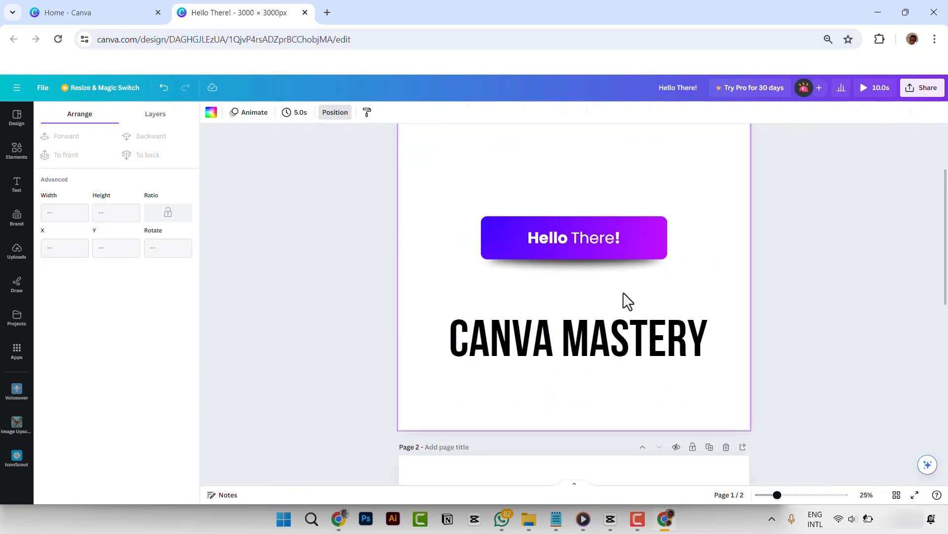
scroll(623, 292, "down", 3)
left_click_drag(625, 327, 626, 194)
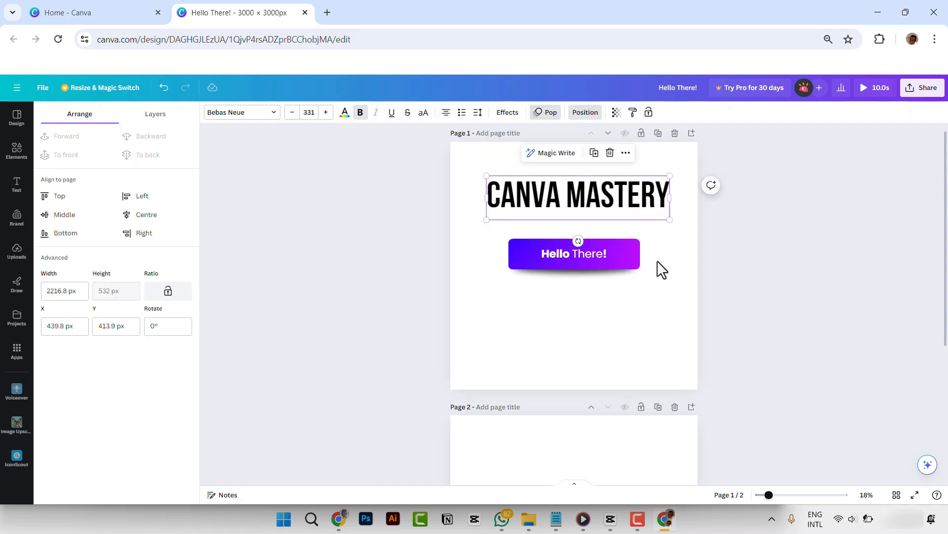
- Select the gradient bar and its shadow together, move them lower on the page and deselect the bar
left_click(671, 248)
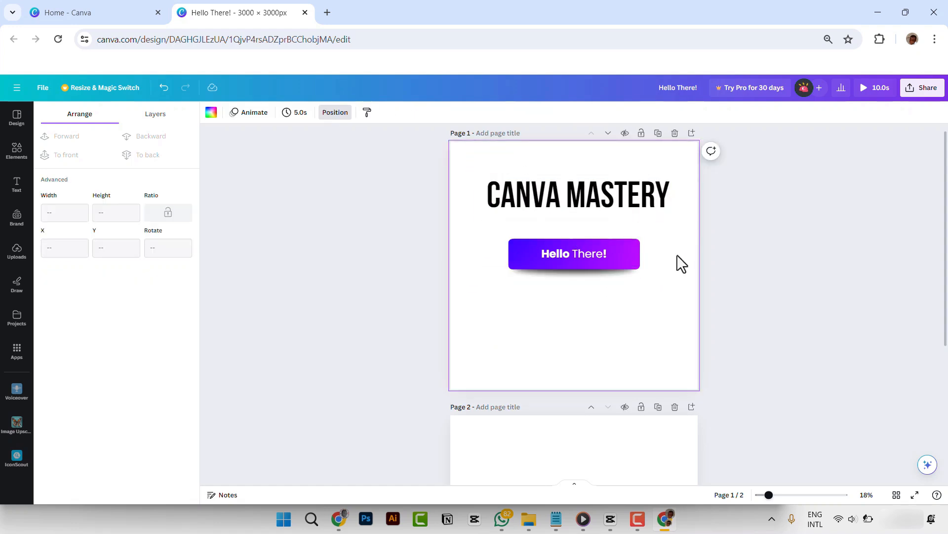
left_click_drag(675, 245, 483, 292)
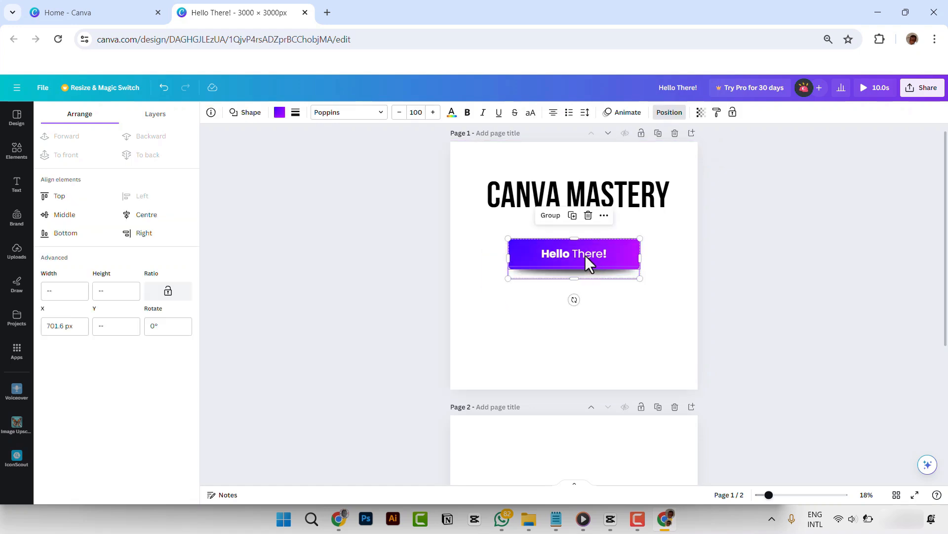
left_click_drag(586, 256, 578, 305)
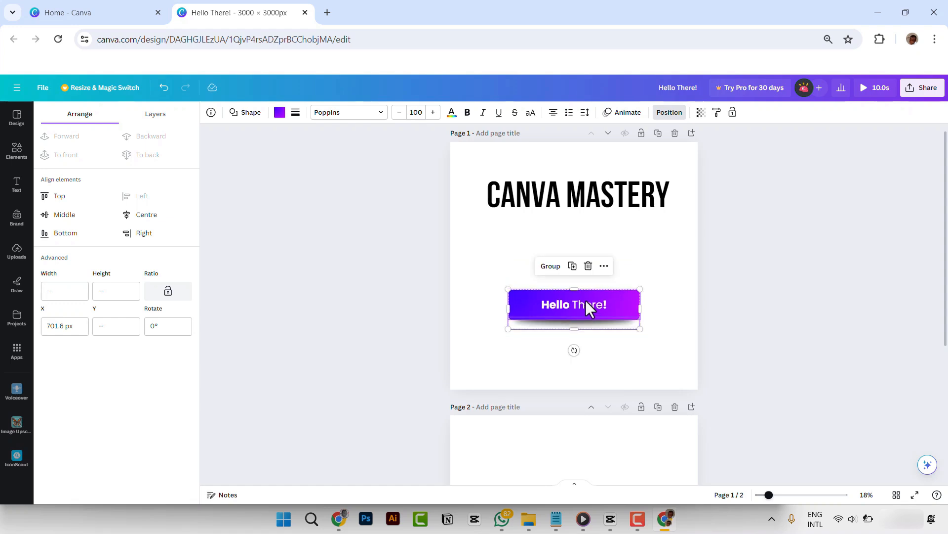
left_click(586, 301, "shift")
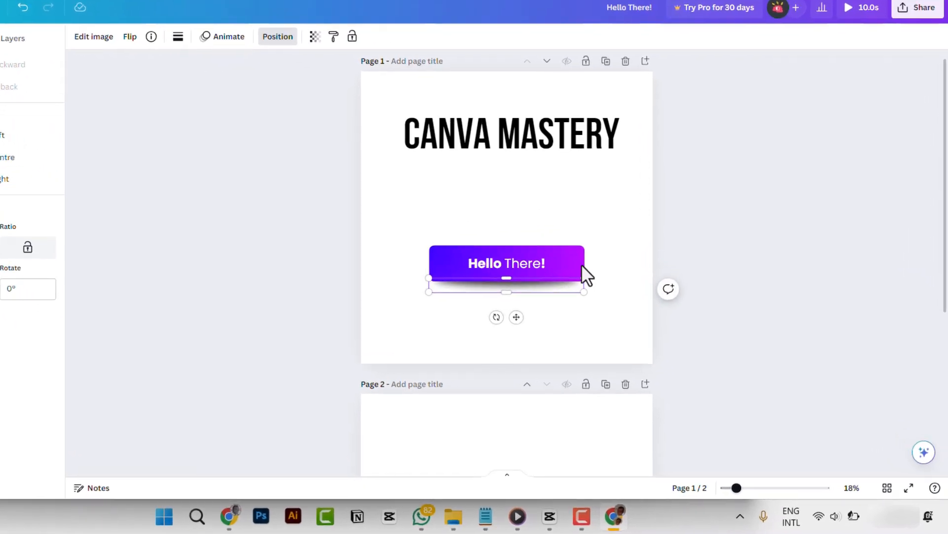
- Bring the "Canva Mastery" text and the gradient bar with its shadow close together around the middle of page 1, text just above the bar
left_click_drag(623, 230, 393, 305)
left_click_drag(526, 255, 530, 297)
left_click(564, 143)
left_click_drag(565, 172, 566, 198)
left_click_drag(611, 283, 420, 339)
left_click_drag(518, 292, 518, 266)
left_click_drag(578, 218, 574, 203)
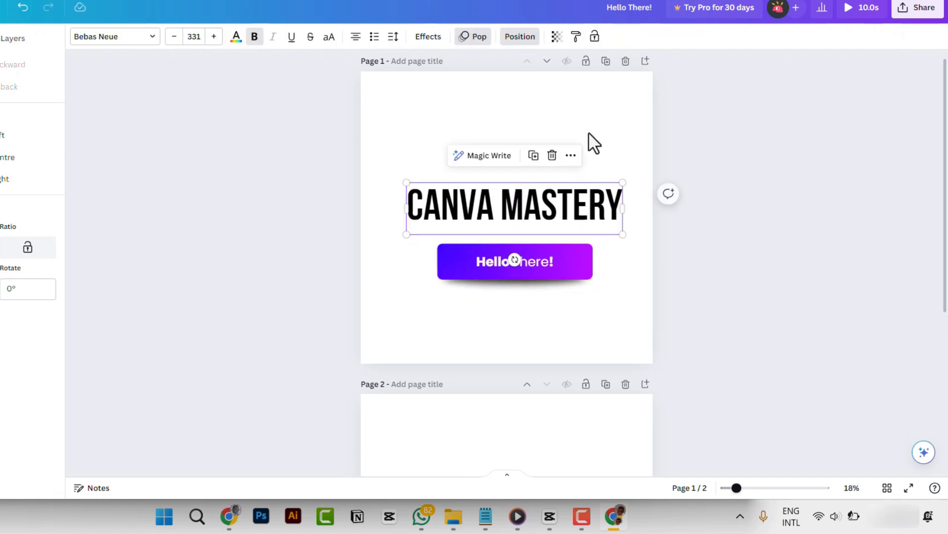
left_click(588, 138)
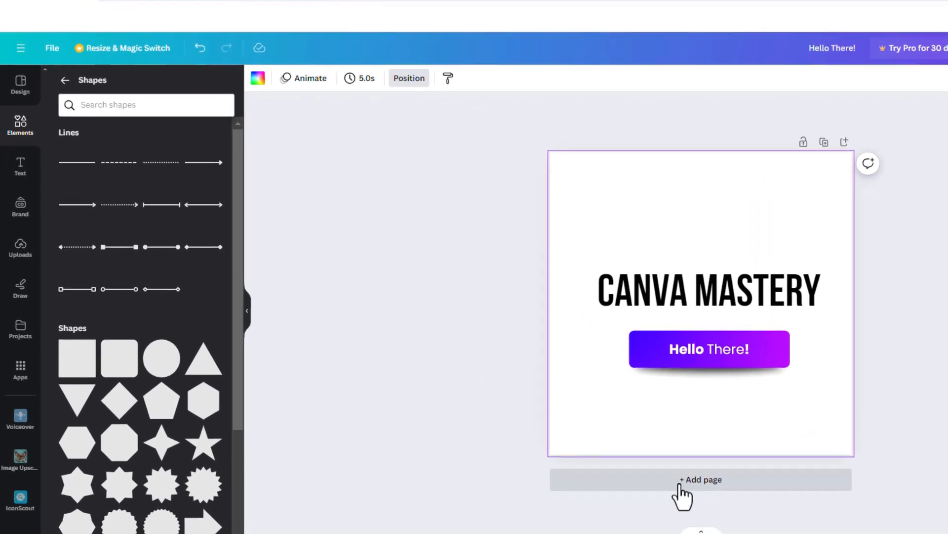
- Add a second page containing a square with an arrow line placed above it
left_click(706, 488)
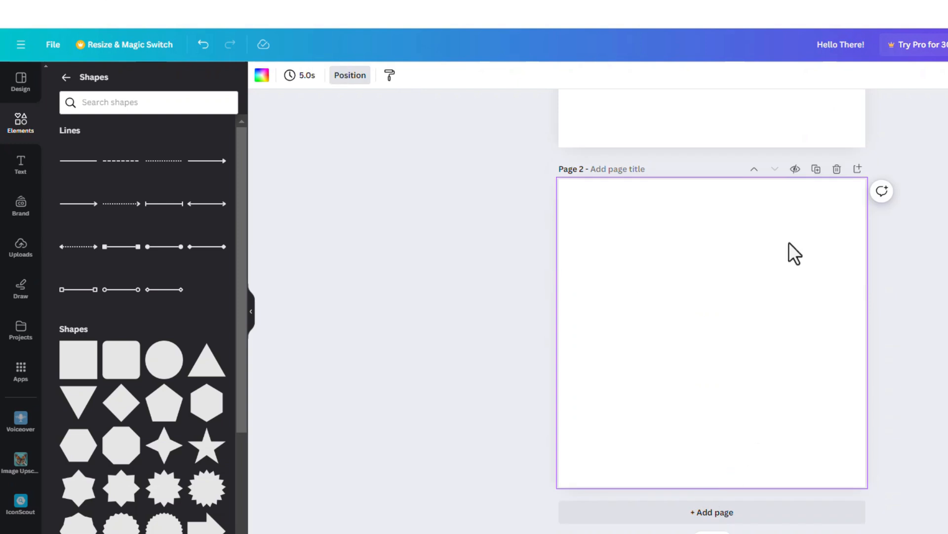
left_click(82, 373)
left_click(73, 203)
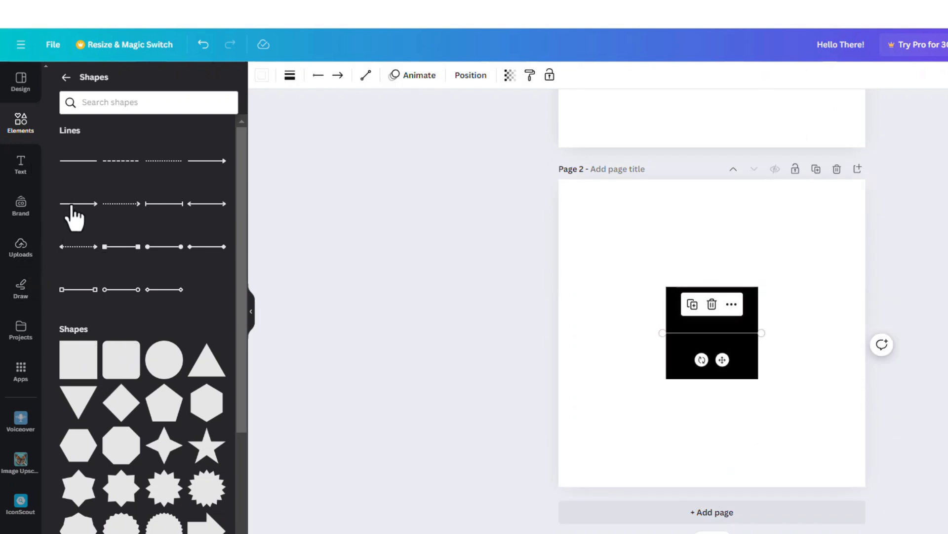
left_click_drag(722, 360, 723, 248)
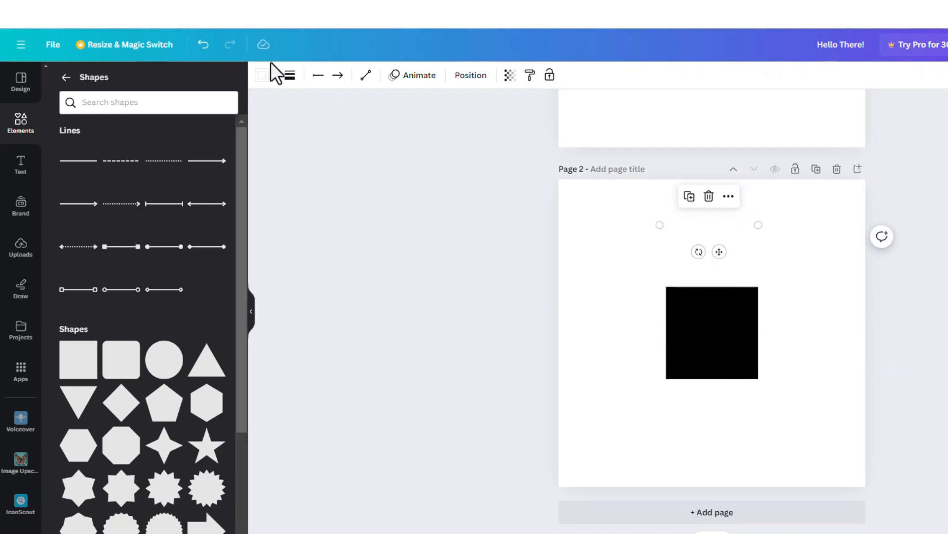
- Colour the arrow line black and set its line weight to 27
left_click(262, 75)
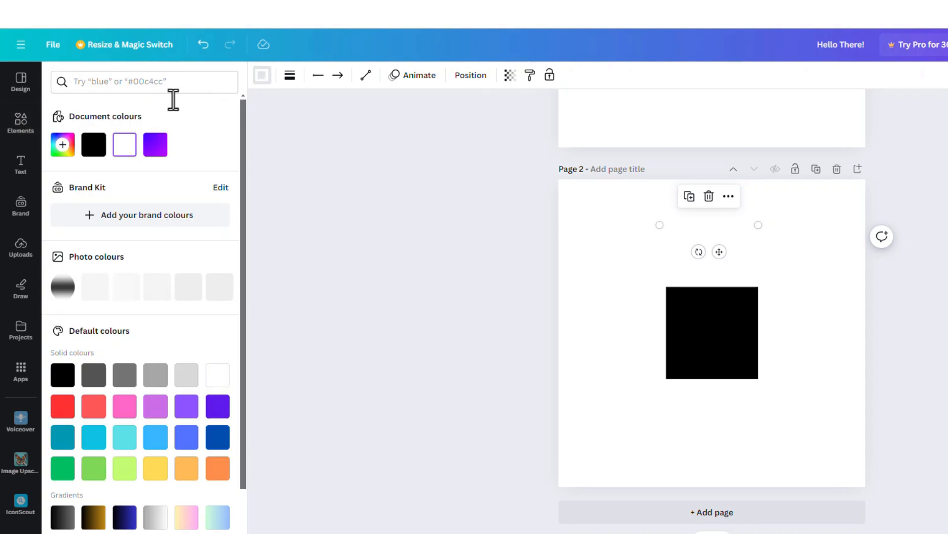
left_click(94, 146)
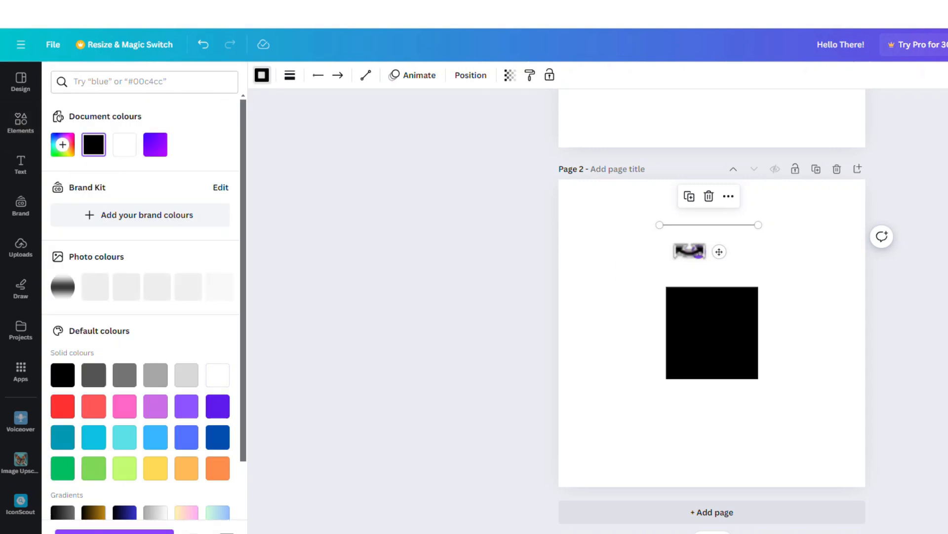
left_click(289, 76)
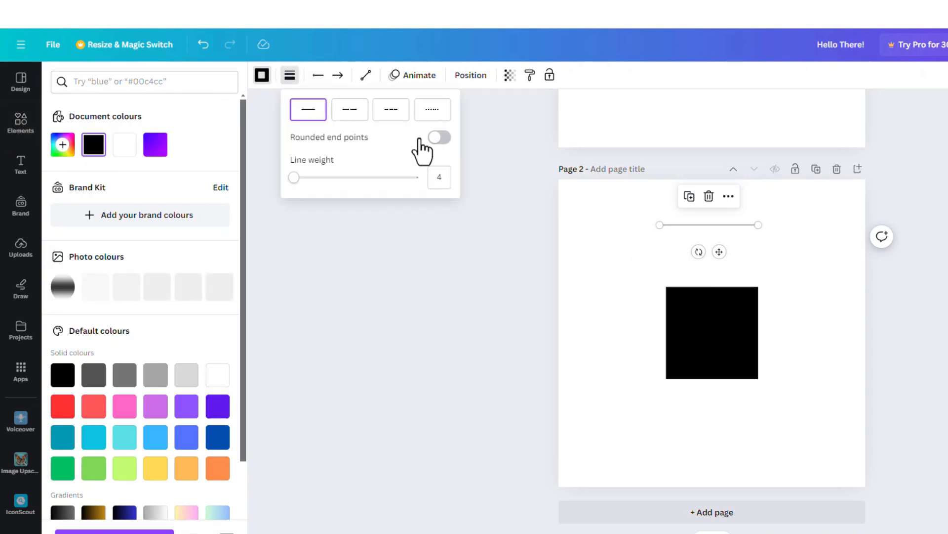
left_click_drag(295, 177, 323, 177)
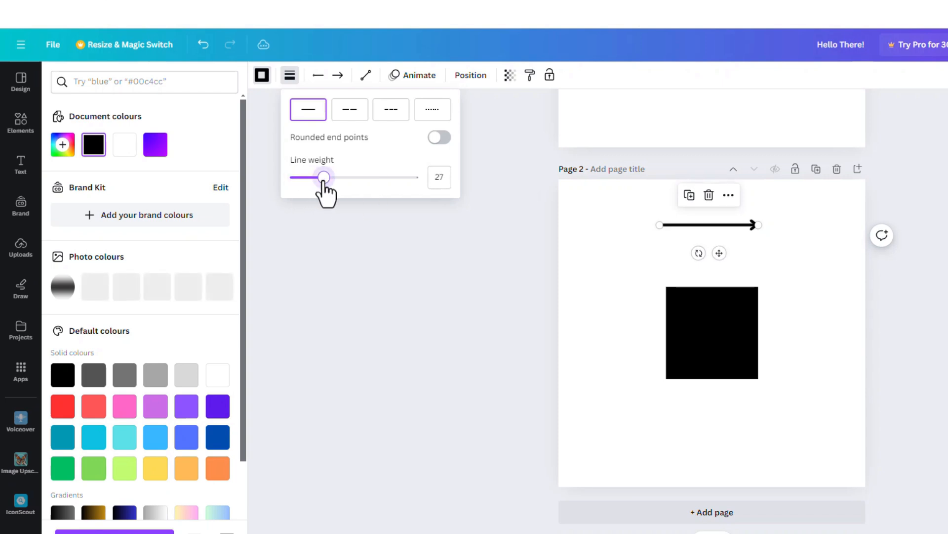
- Give the line a filled arrowhead at its start and a perpendicular bar at its end
left_click(319, 76)
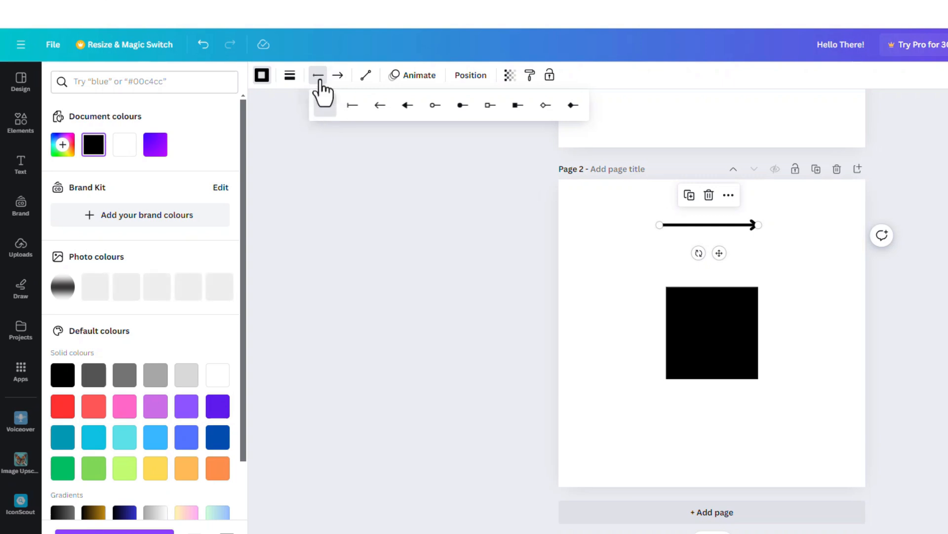
left_click(408, 108)
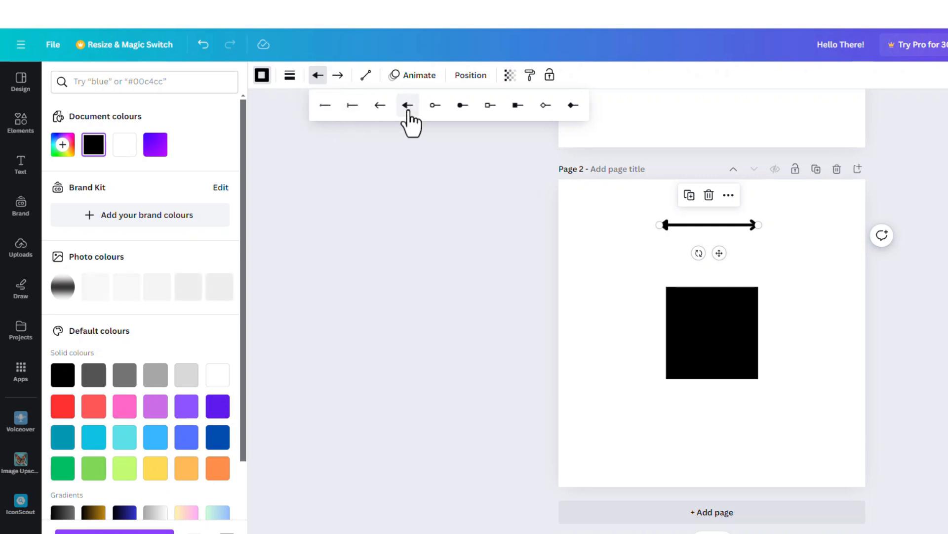
left_click(338, 75)
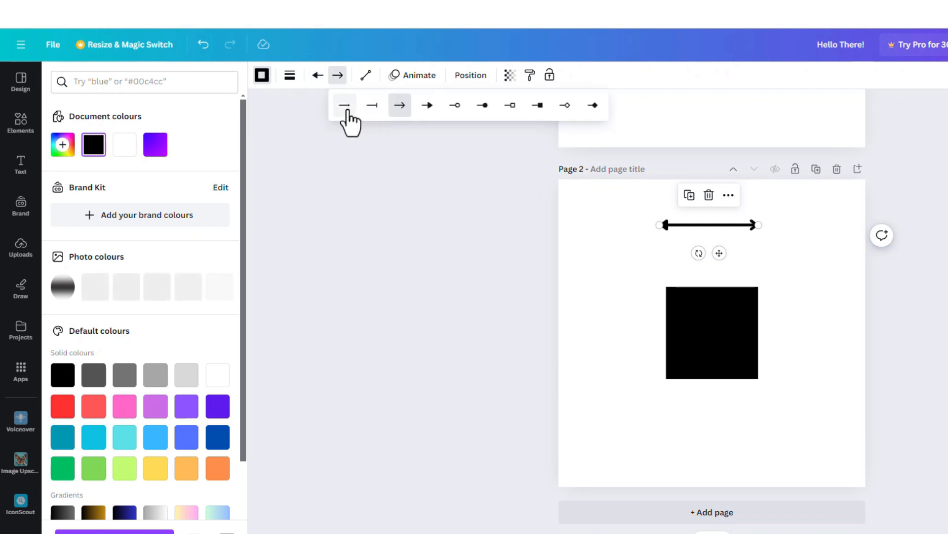
left_click(346, 109)
left_click(374, 110)
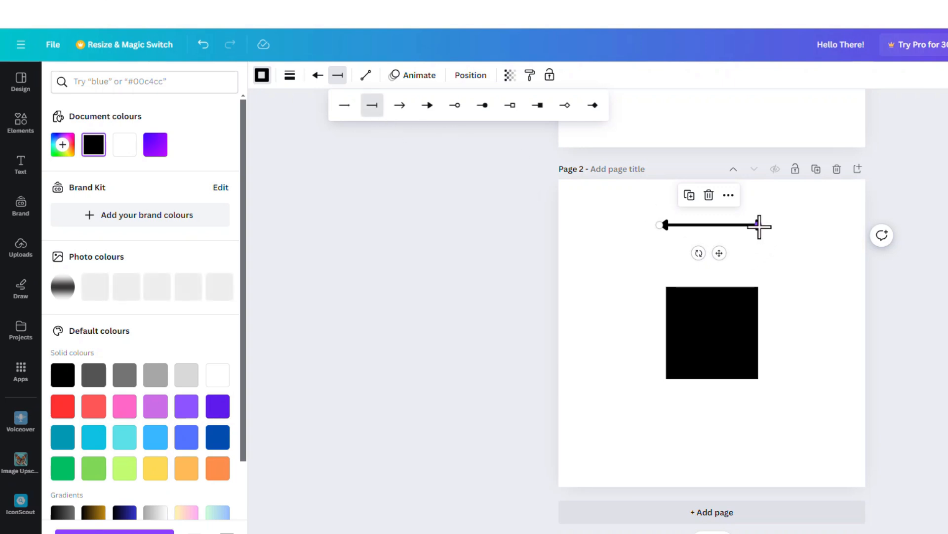
- Try attaching the line's bar end to the square's top edge, swinging the arrowhead to the upper right, and moving the connected square left
left_click_drag(759, 226, 714, 285)
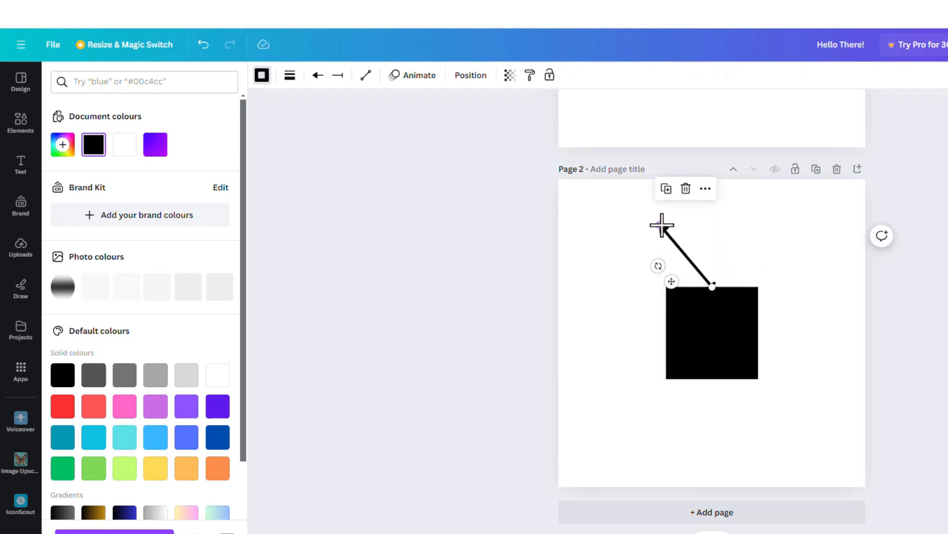
left_click_drag(660, 225, 749, 225)
left_click_drag(633, 248, 784, 221)
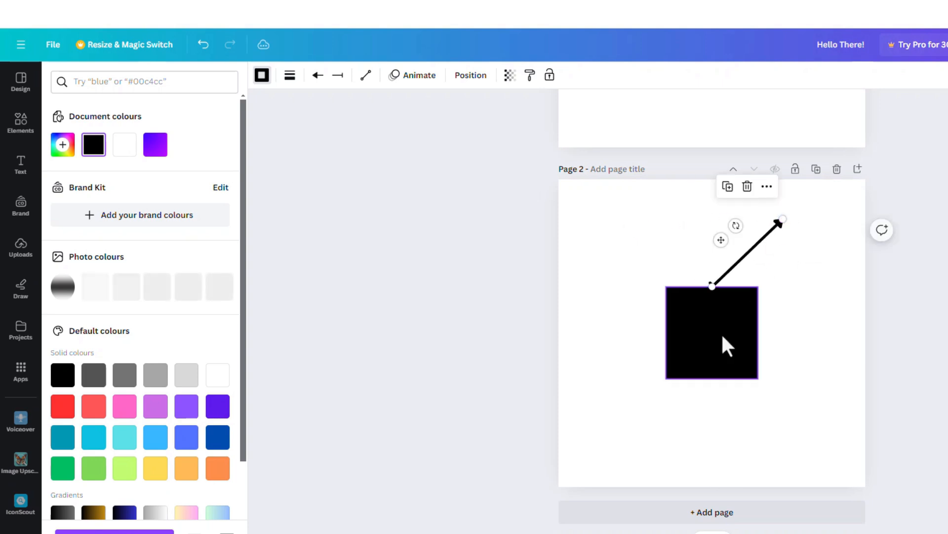
left_click_drag(722, 343, 669, 339)
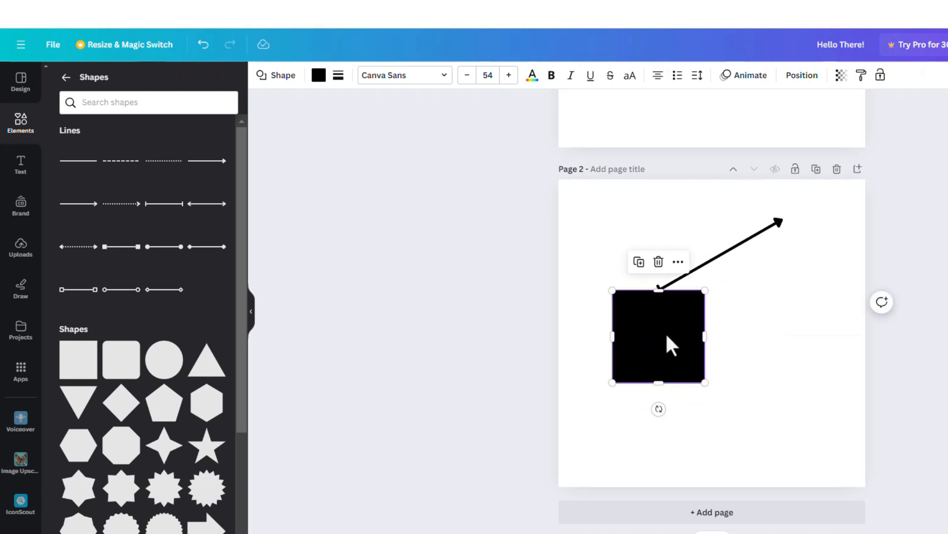
- Try linking the arrowhead to a second square placed beside the first, and move both connected squares
left_click(89, 368)
left_click_drag(716, 347, 793, 368)
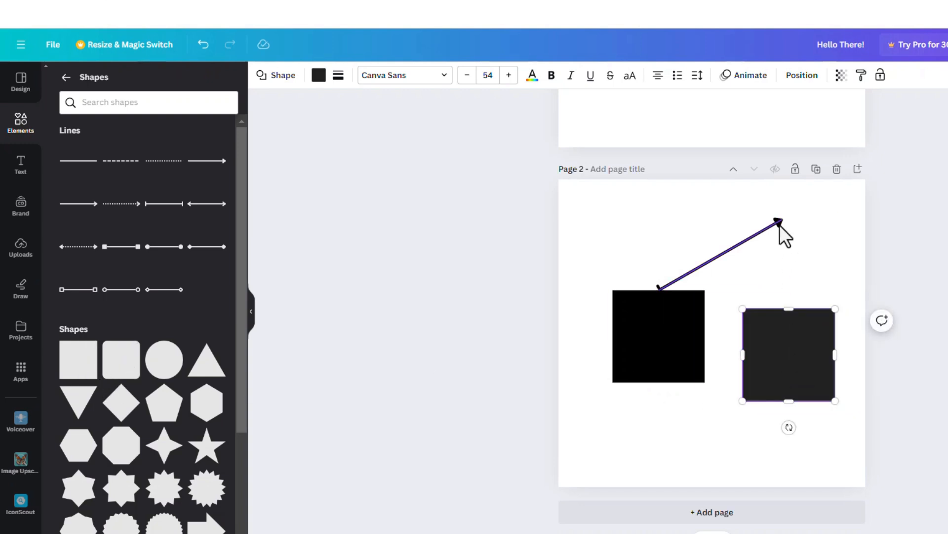
left_click_drag(780, 223, 790, 308)
left_click_drag(799, 371, 774, 371)
left_click_drag(657, 354, 630, 332)
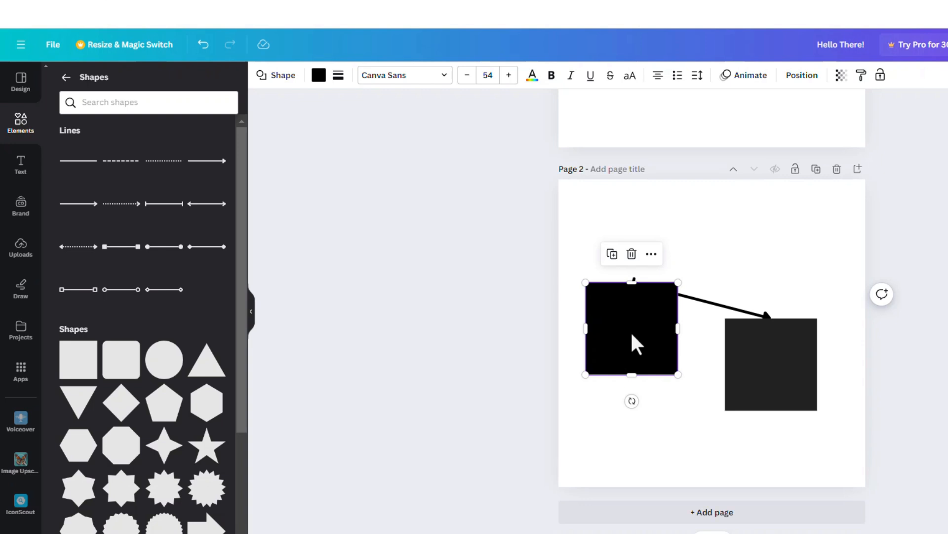
- Undo the second square, the square moves and the line attachments until the line is horizontal above the single square
key("ctrl+z")
key("ctrl+z")
key("ctrl+z")
key("ctrl+z")
key("ctrl+z")
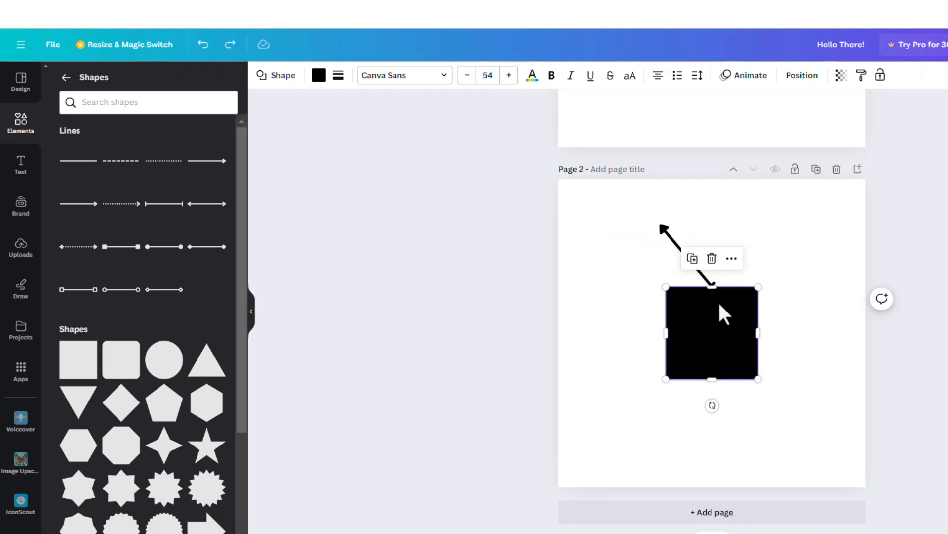
key("ctrl+z")
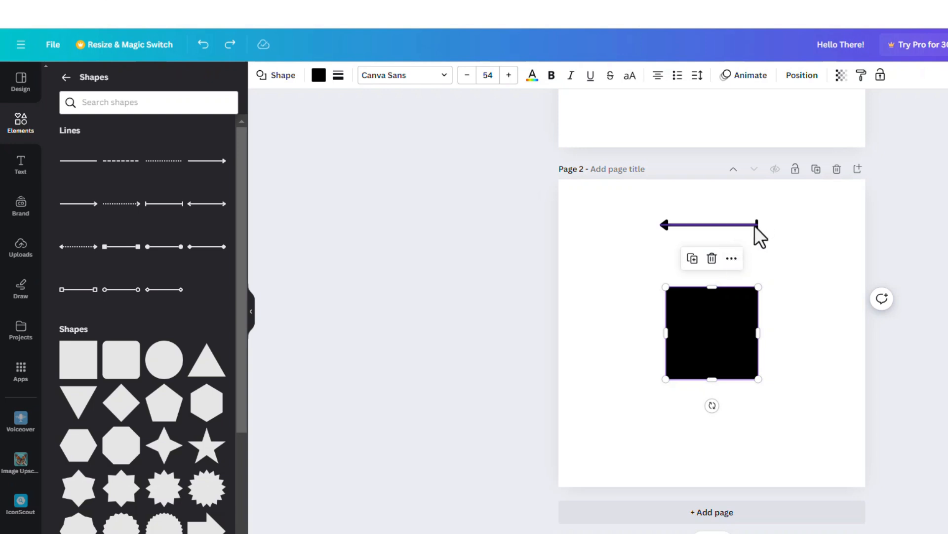
- Snap the line's bar end to the square's top edge, and pull it free again to a nearly horizontal position
left_click_drag(755, 226, 690, 271)
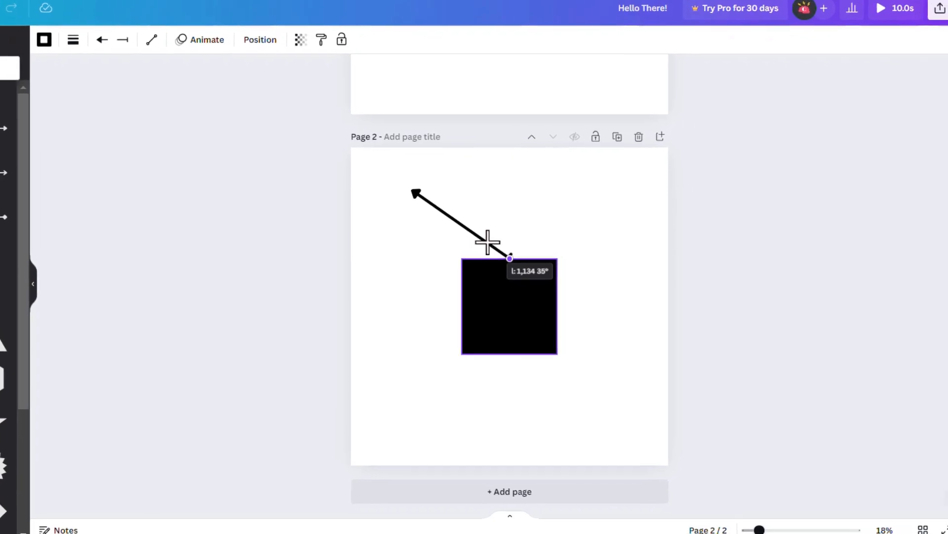
left_click_drag(488, 242, 518, 192)
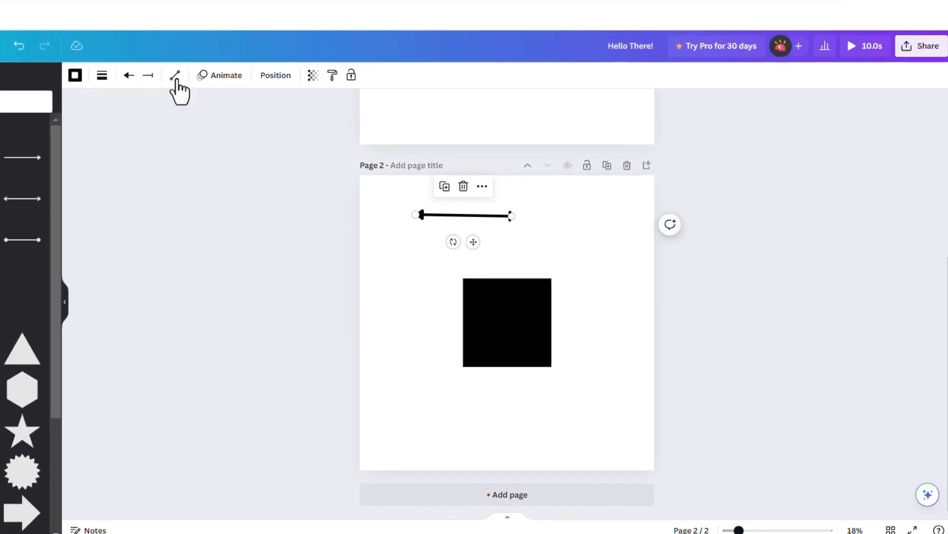
- Change the line type to Elbowed and reshape its segments and bar end into a path with several bends above the square
left_click(152, 39)
left_click(225, 145)
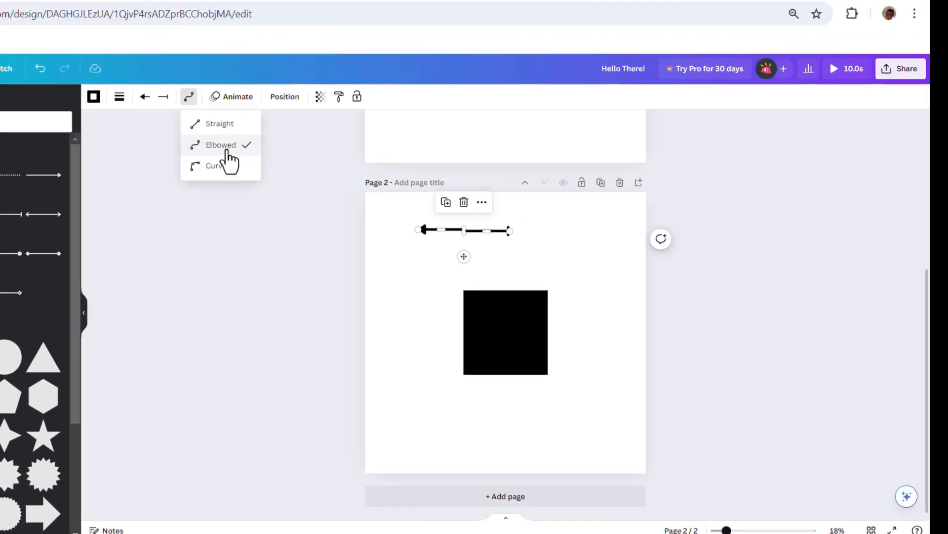
left_click_drag(490, 232, 435, 295)
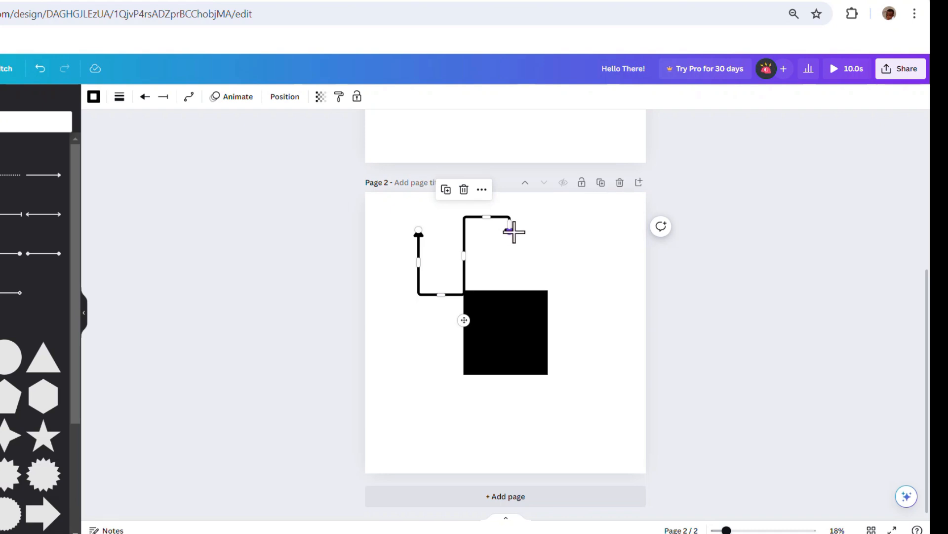
left_click_drag(514, 231, 607, 245)
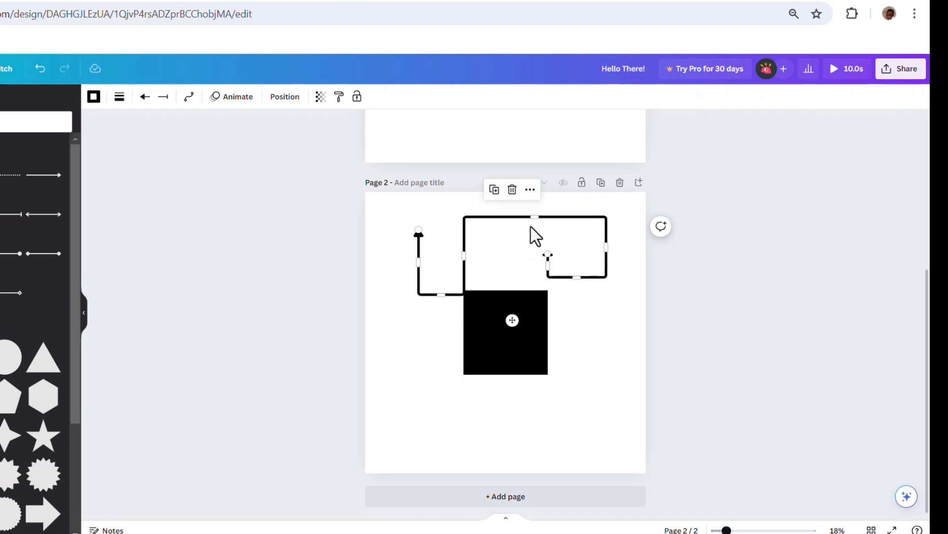
left_click_drag(533, 215, 512, 230)
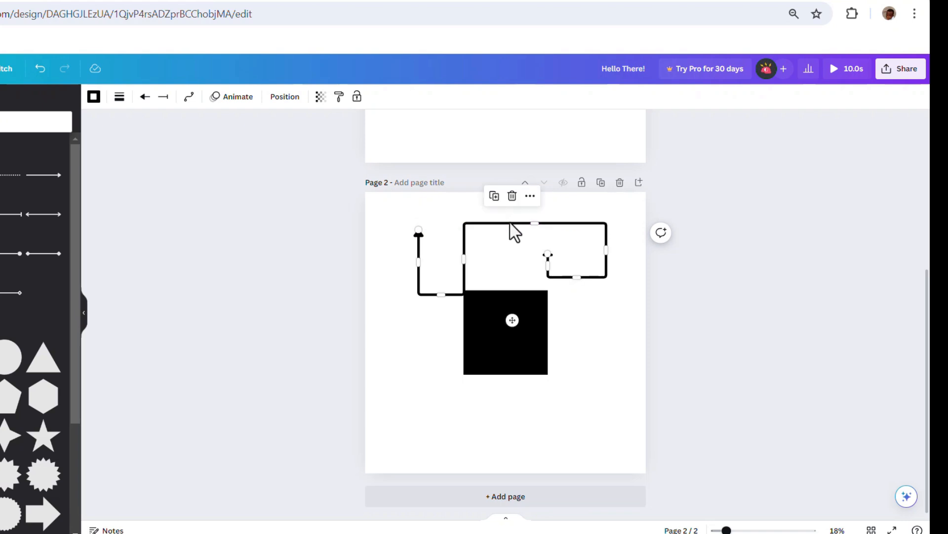
- Try the Straight and Elbowed line types again and set the line to Curved
left_click(194, 98)
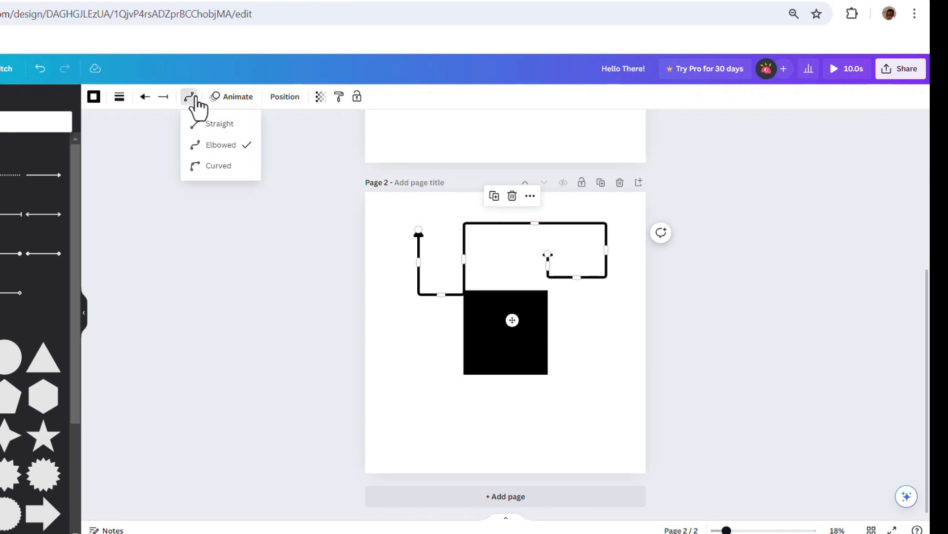
left_click(222, 131)
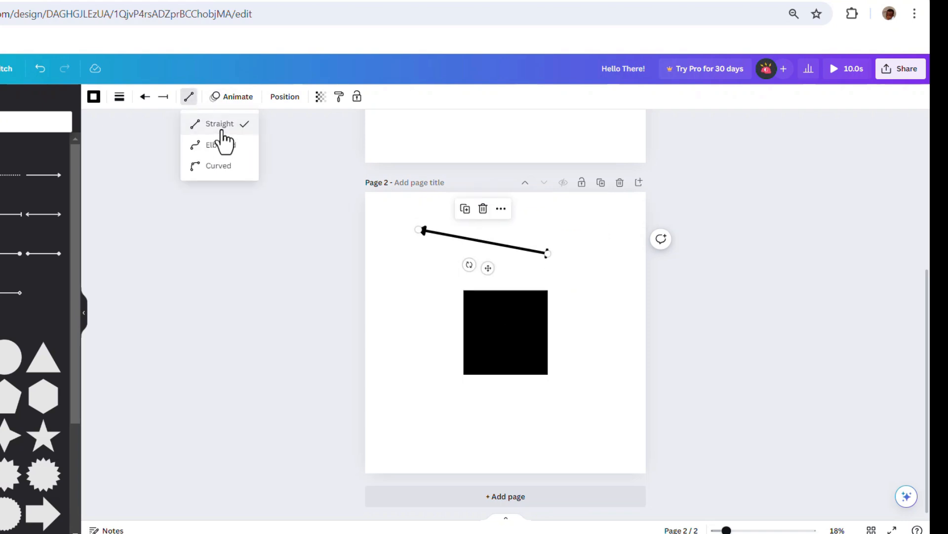
left_click(223, 149)
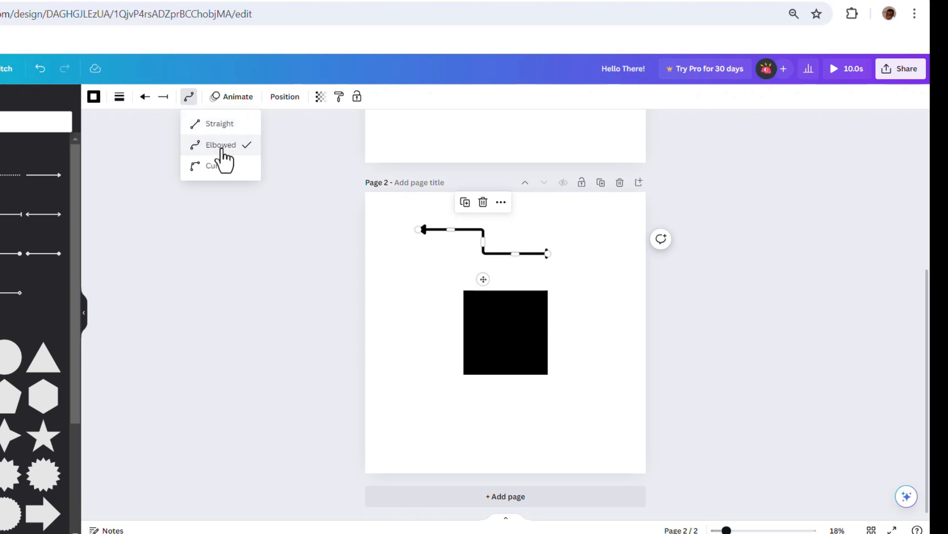
left_click(220, 166)
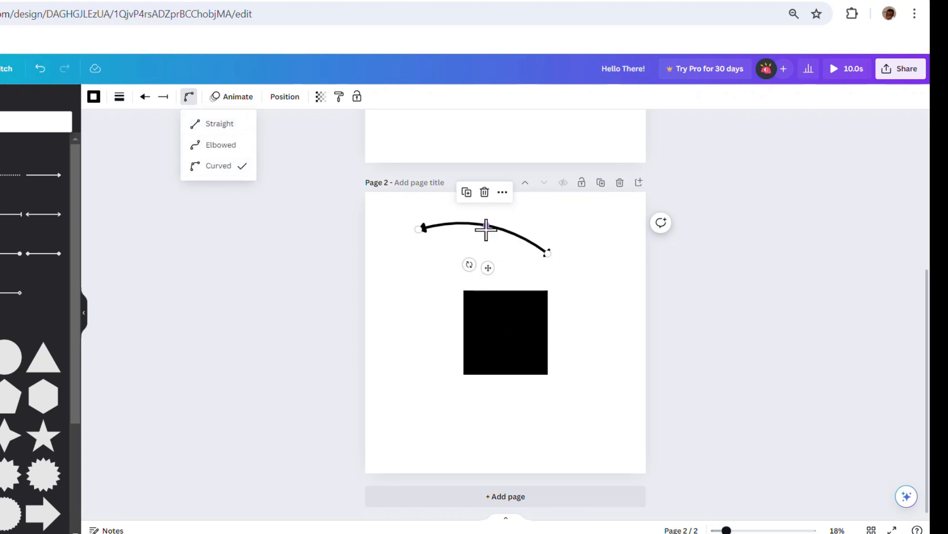
- Bend the curve upward, attach its bar end to the square's top edge, and place the arrowhead to the square's upper left
mouse_move(486, 229)
left_mouse_down()
mouse_move(461, 269)
mouse_move(487, 260)
mouse_move(491, 248)
mouse_move(469, 267)
mouse_move(487, 215)
left_mouse_up()
left_click_drag(547, 250, 505, 290)
left_click_drag(377, 258, 393, 273)
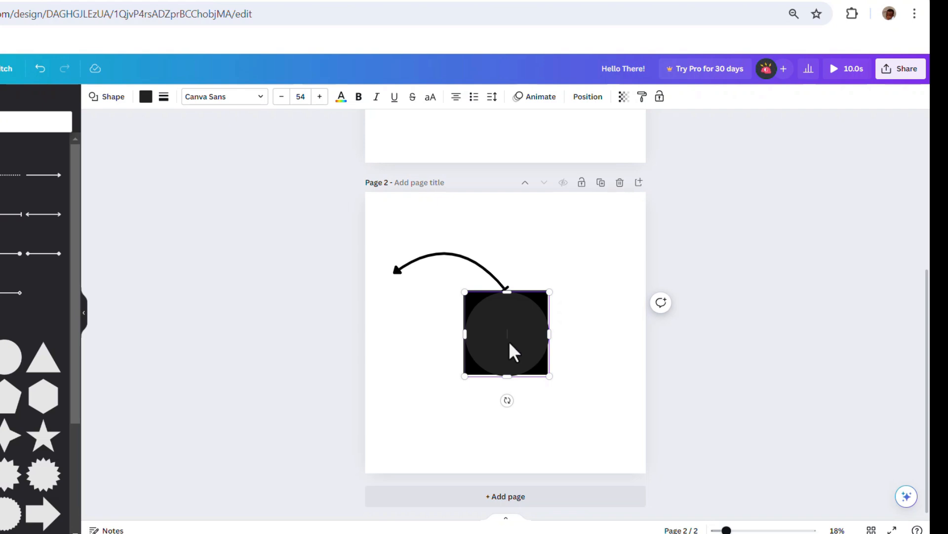
- Add a circle, shrink it to about half the square's width and place it directly below the curve's arrowhead
left_click(639, 281)
left_click_drag(516, 329, 427, 335)
left_click_drag(456, 369, 397, 317)
left_click(529, 229)
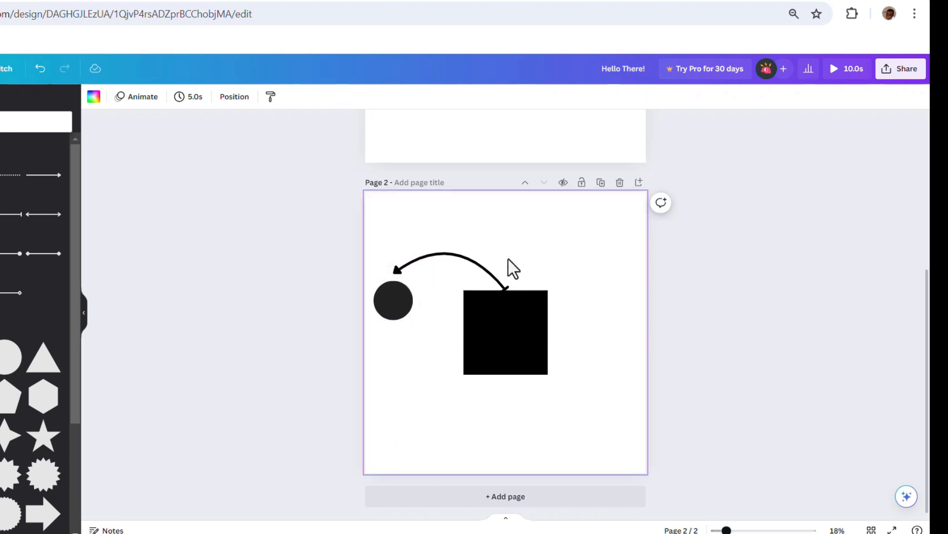
left_click(465, 259)
left_click(521, 282)
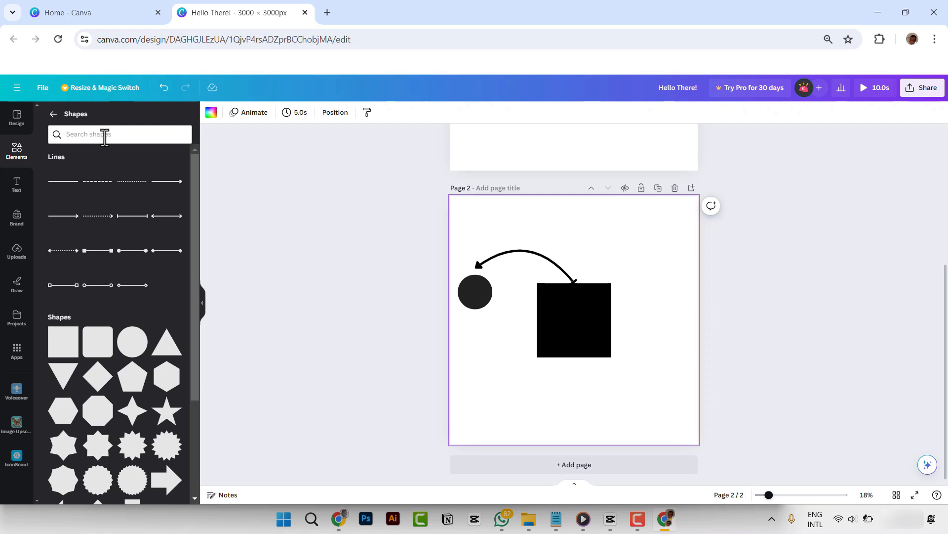
left_click(101, 139)
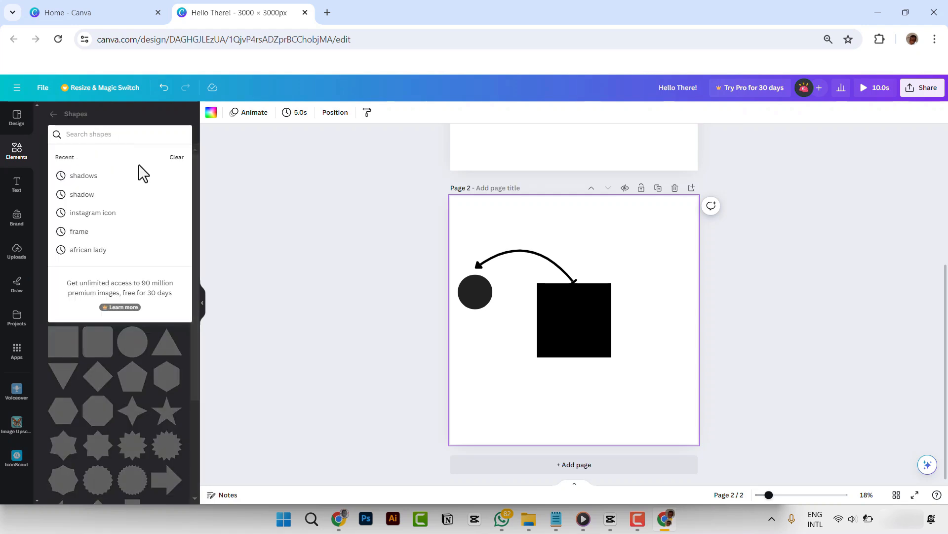
left_click(151, 119)
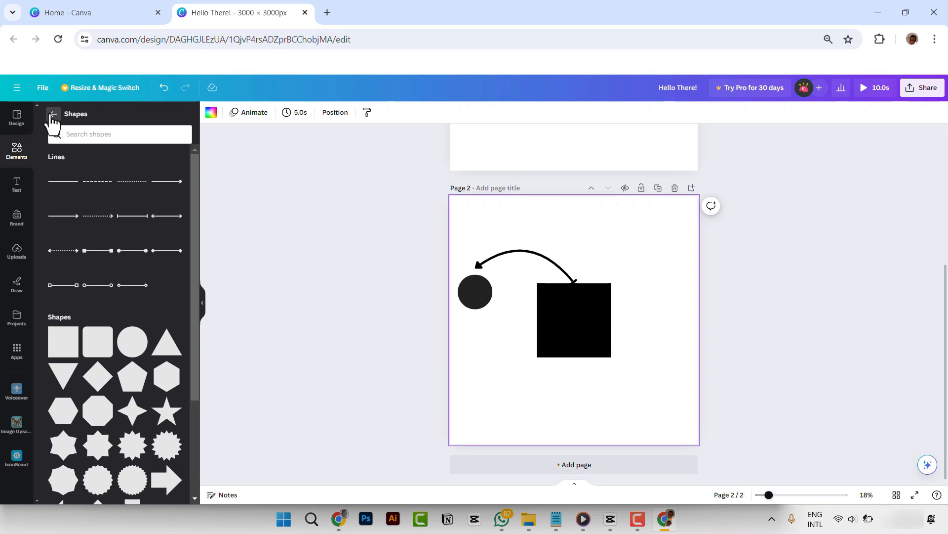
- Search the elements library for "facebook" and show all the graphics results
left_click(53, 116)
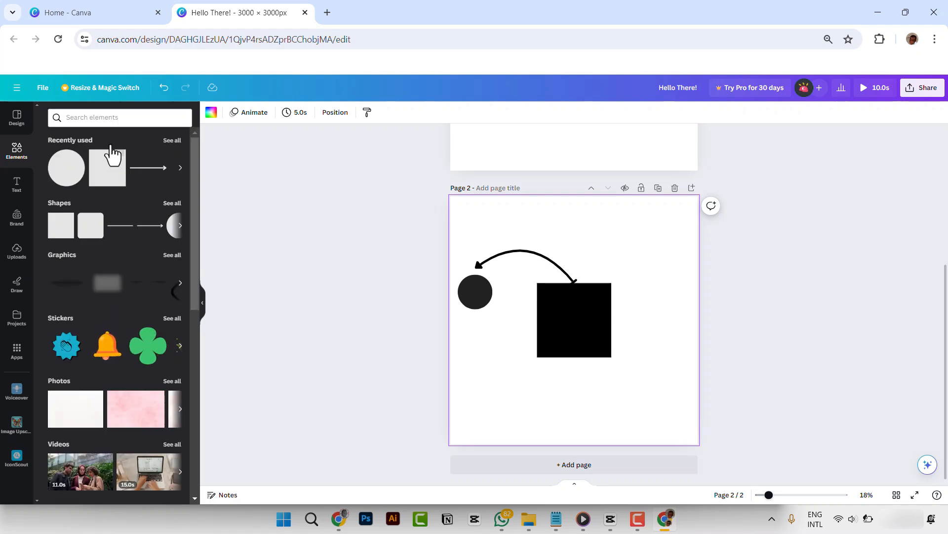
left_click(82, 118)
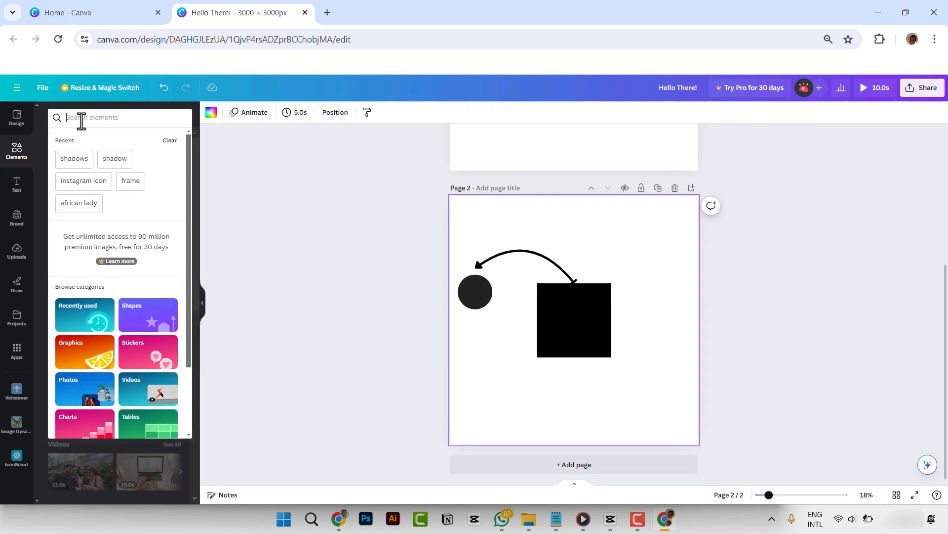
type("s")
key("BackSpace")
type("facebook")
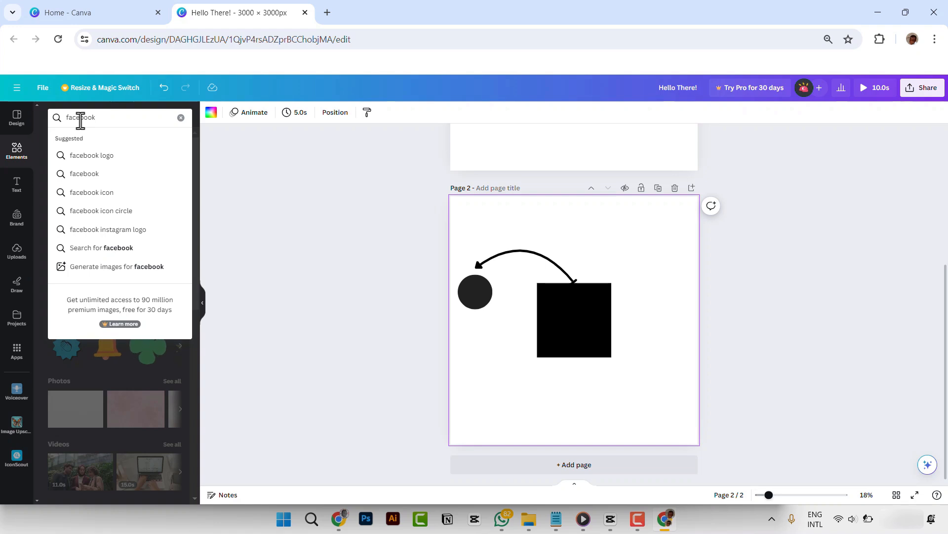
key("Return")
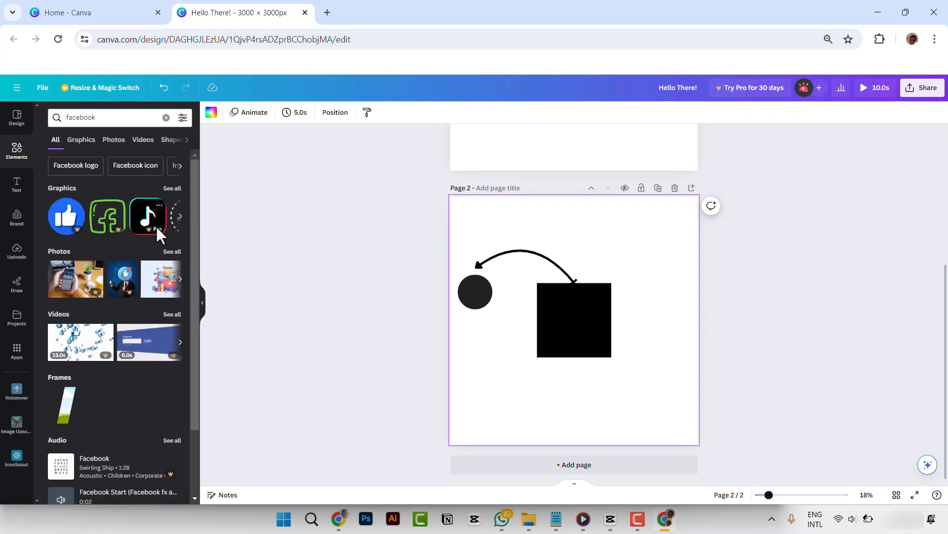
left_click(174, 189)
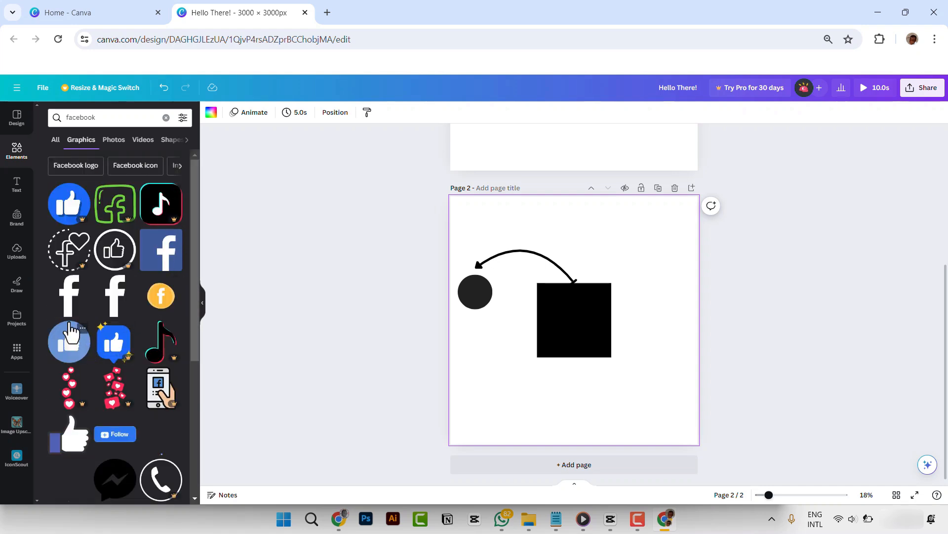
- Add the plain white Facebook "f" graphic to page 2 and place it over the black square
left_click(70, 307)
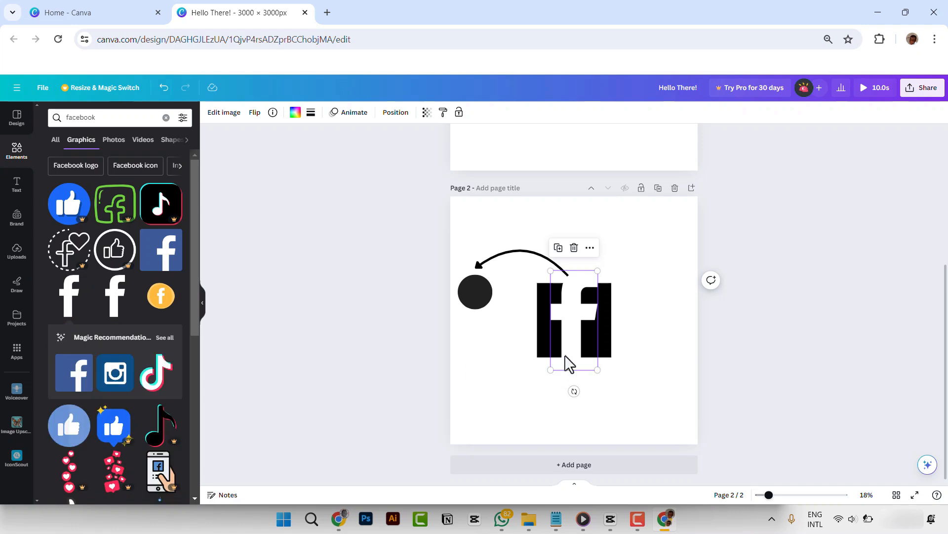
left_click_drag(565, 319, 583, 334)
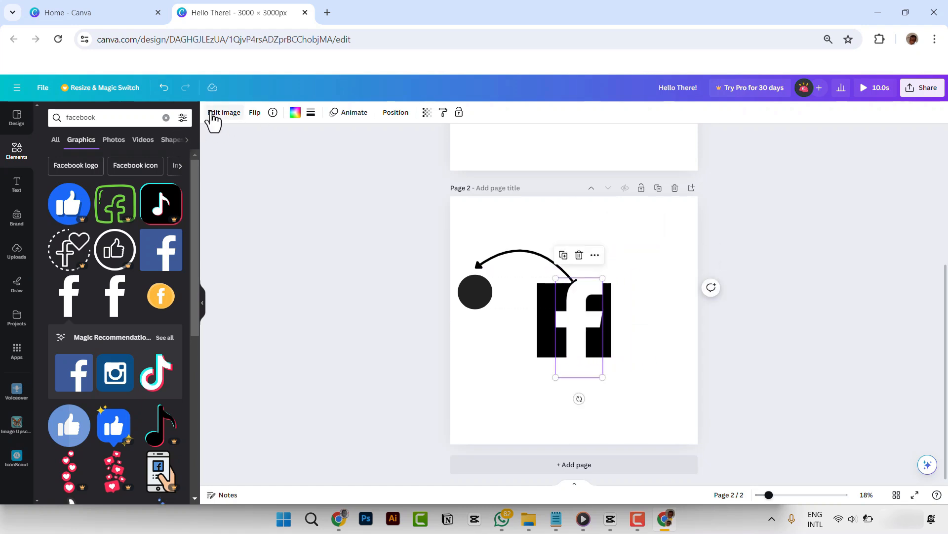
mouse_move(572, 314)
left_mouse_down()
mouse_move(561, 309)
mouse_move(564, 323)
left_mouse_up()
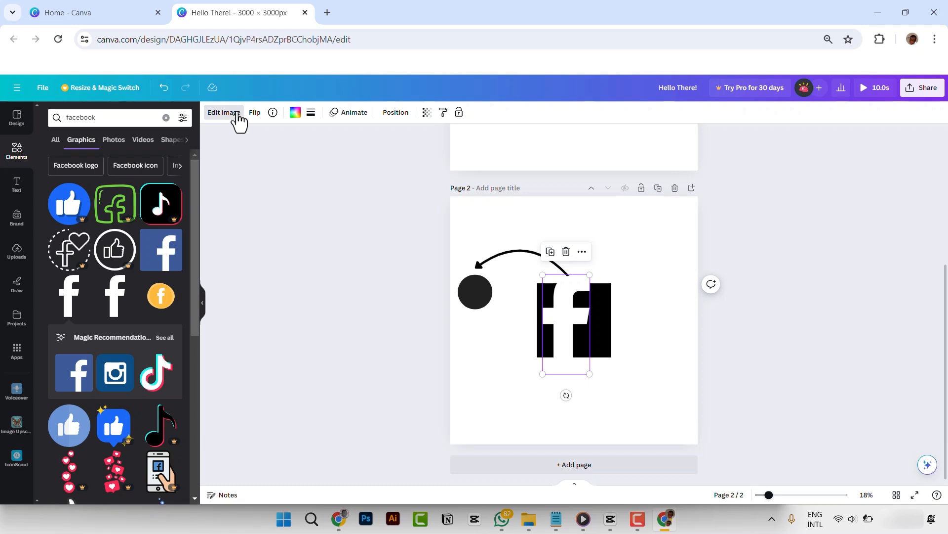
- Apply a custom Duotone effect to the "f" graphic with its highlights colour set to #FF0000
left_click(225, 113)
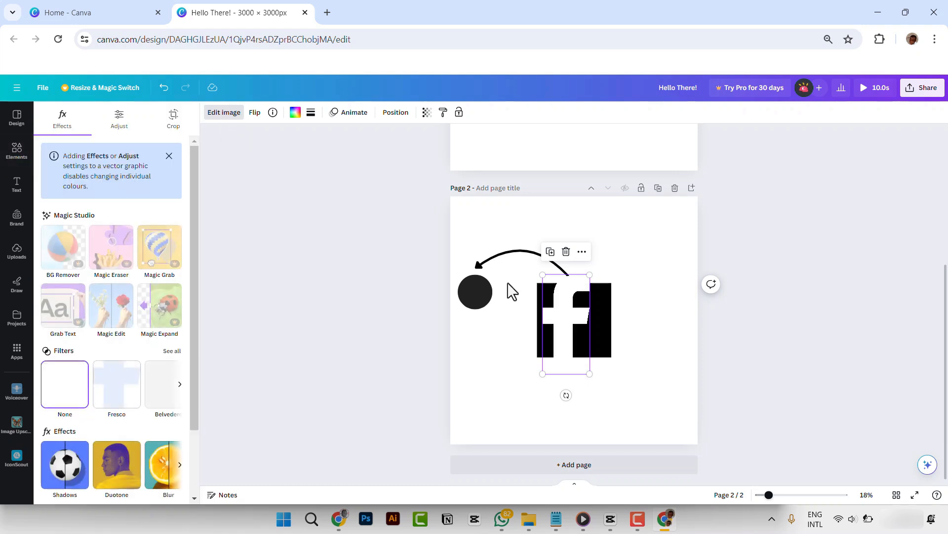
scroll(107, 366, "down", 2)
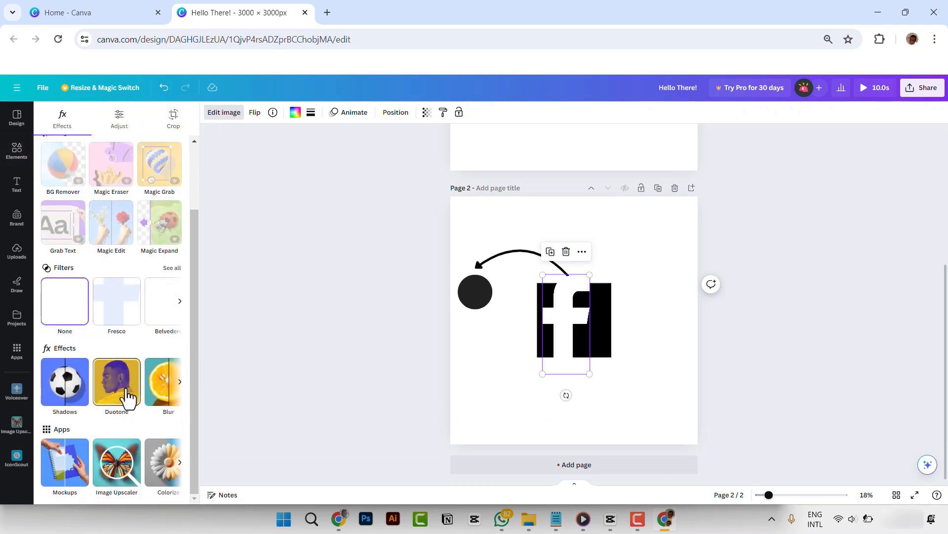
left_click(114, 393)
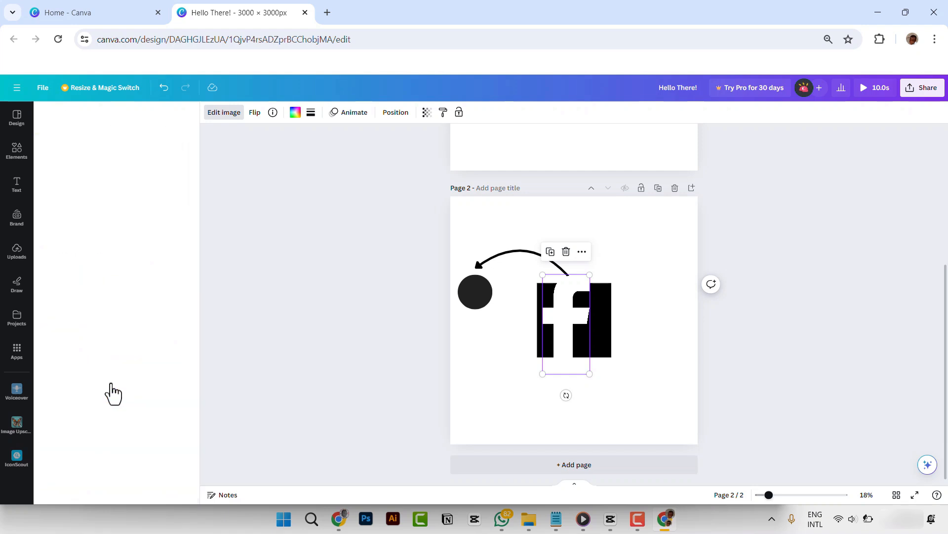
scroll(113, 388, "down", 3)
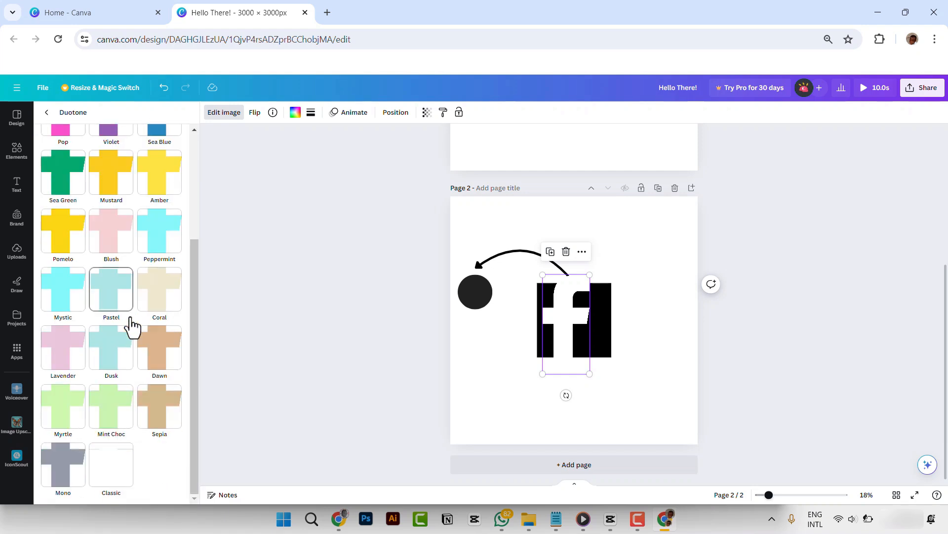
scroll(99, 252, "up", 3)
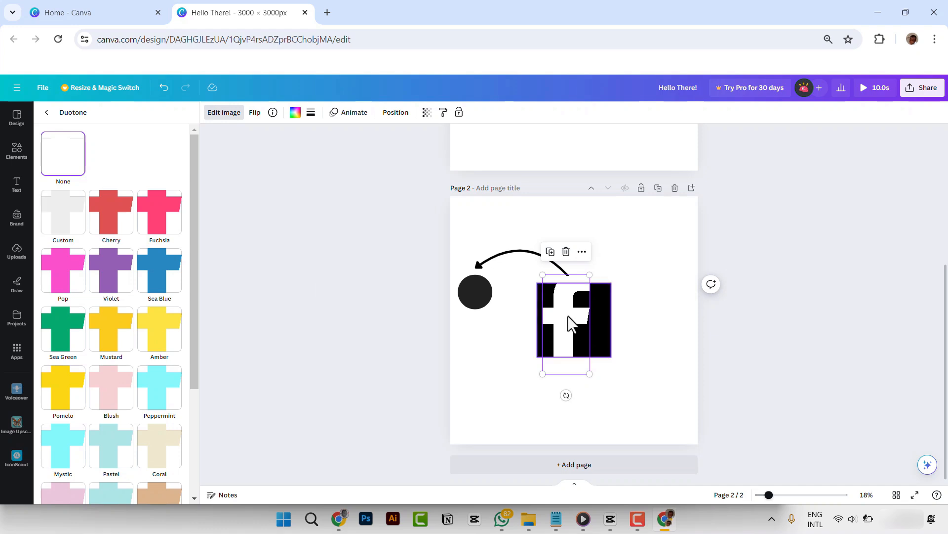
left_click(61, 220)
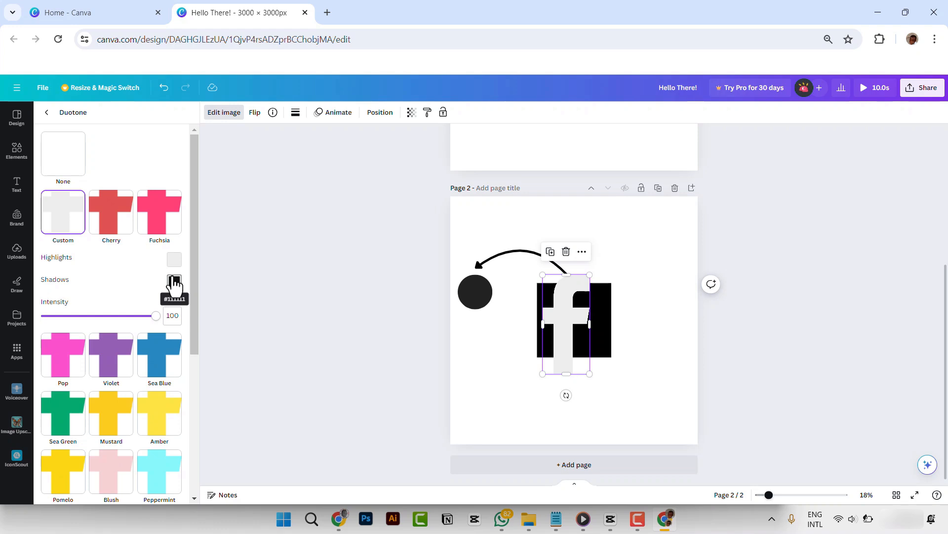
left_click(173, 261)
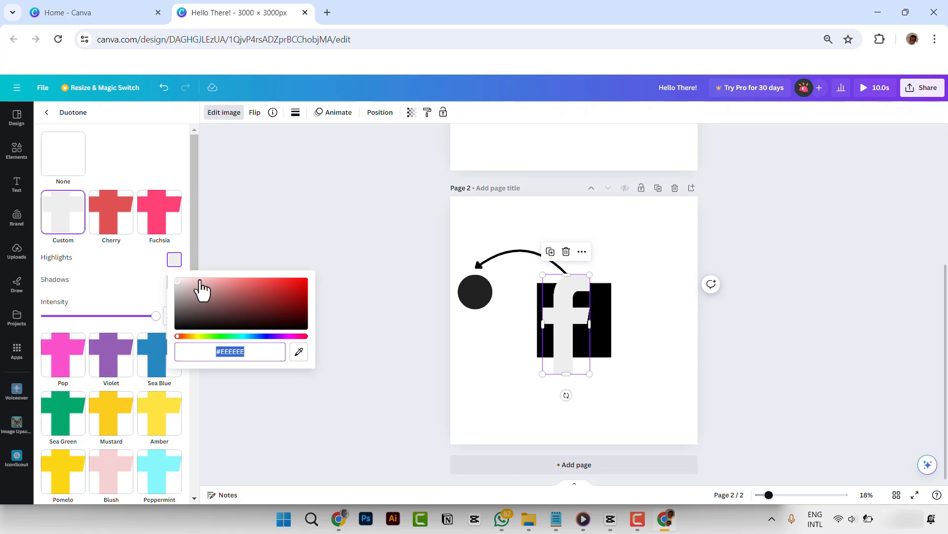
left_click_drag(243, 313, 320, 273)
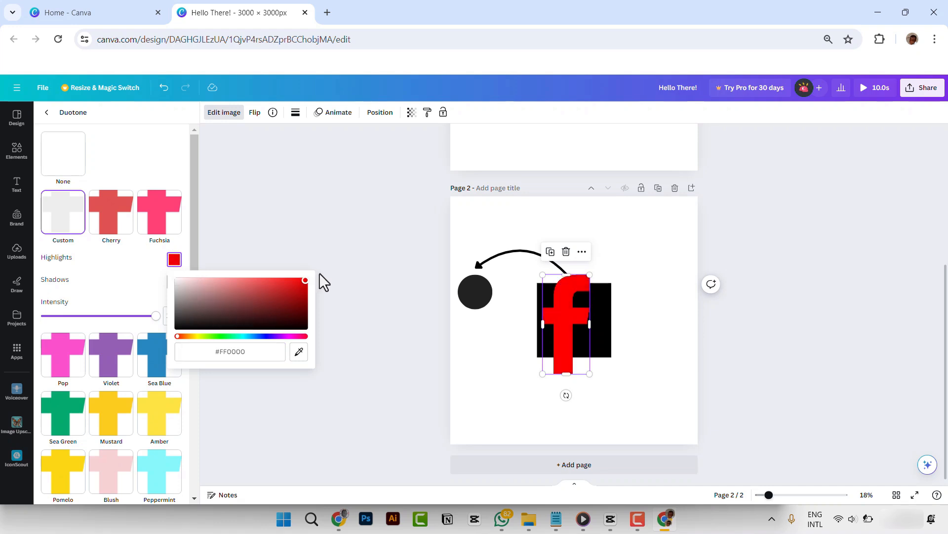
left_click(216, 232)
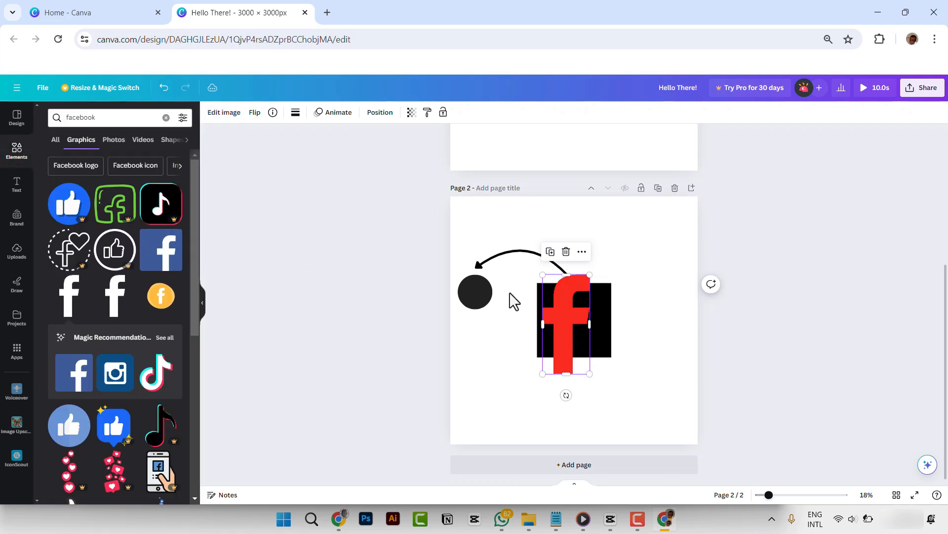
- Reopen the Duotone settings of the "f" graphic and set its shadows colour to #FF0000
left_click(225, 112)
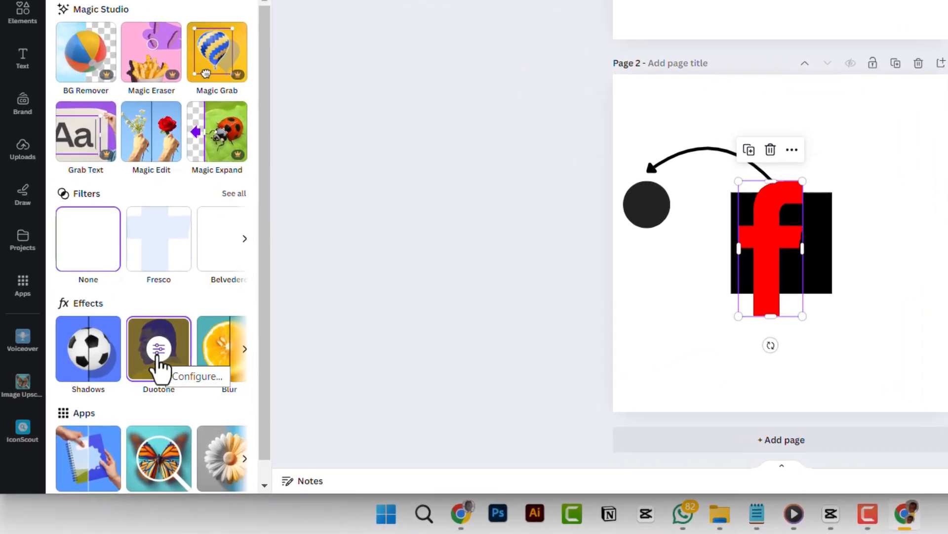
left_click(158, 355)
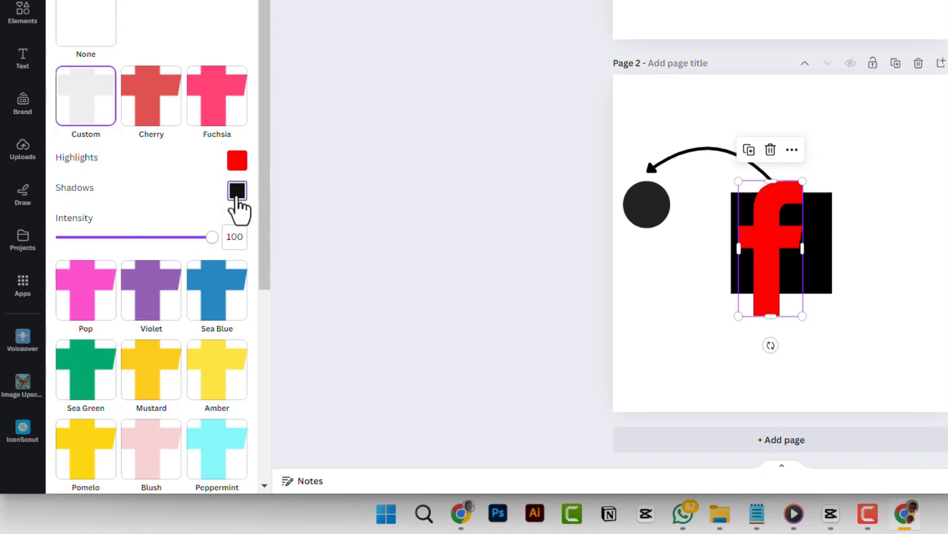
left_click(237, 191)
left_click_drag(314, 251, 437, 216)
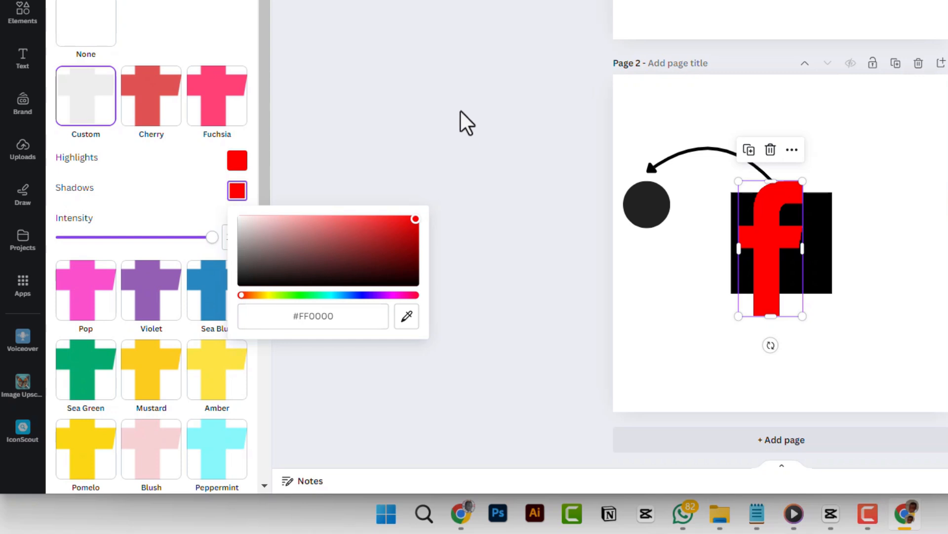
left_click(131, 174)
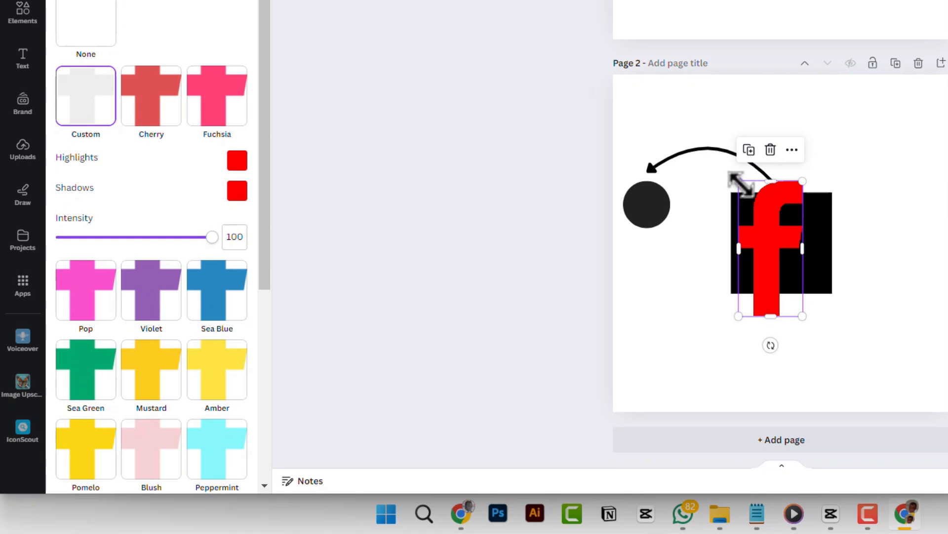
- Shrink the red "f" graphic to fit inside the black square and centre it there
left_click_drag(739, 182, 764, 216)
left_click_drag(777, 247, 785, 242)
left_click(846, 301)
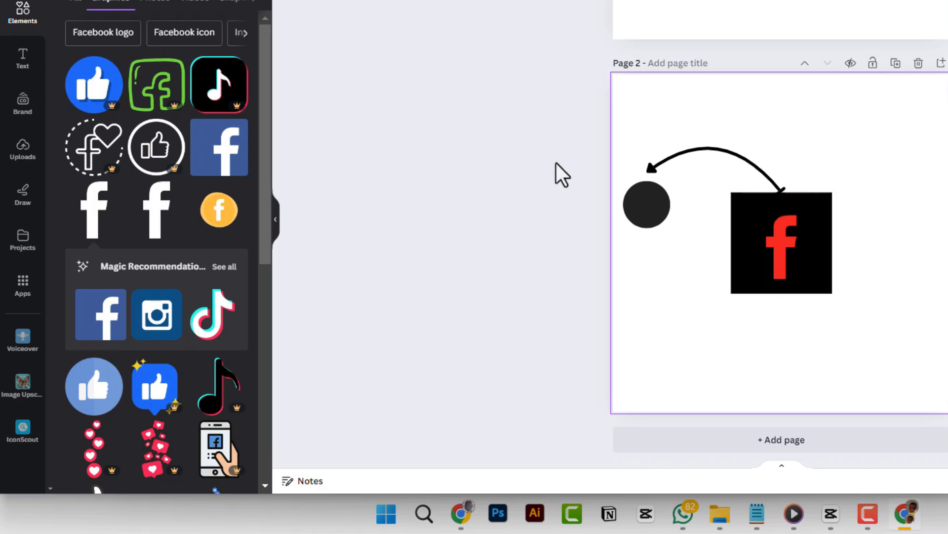
- Add the uploaded pink woman's-profile logo to page 2 and place it over the black square
left_click(23, 153)
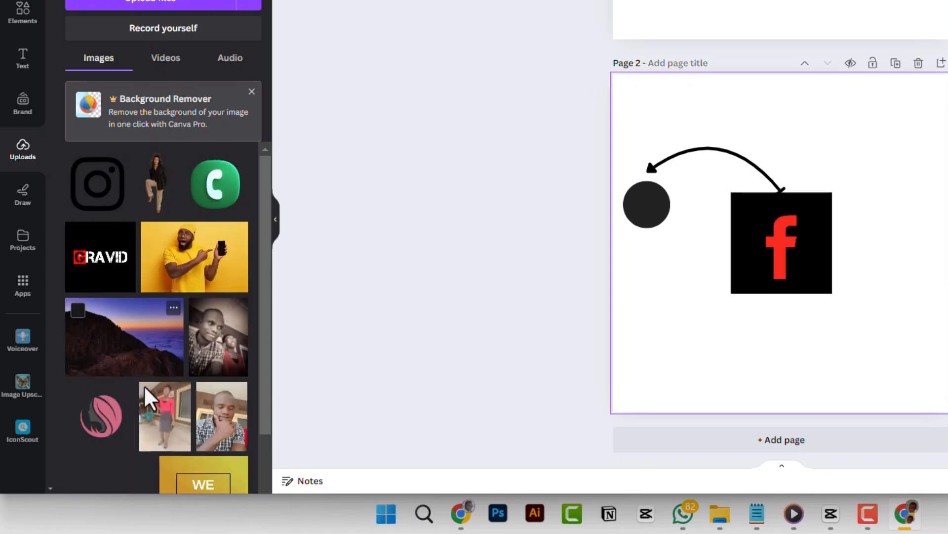
scroll(148, 383, "down", 4)
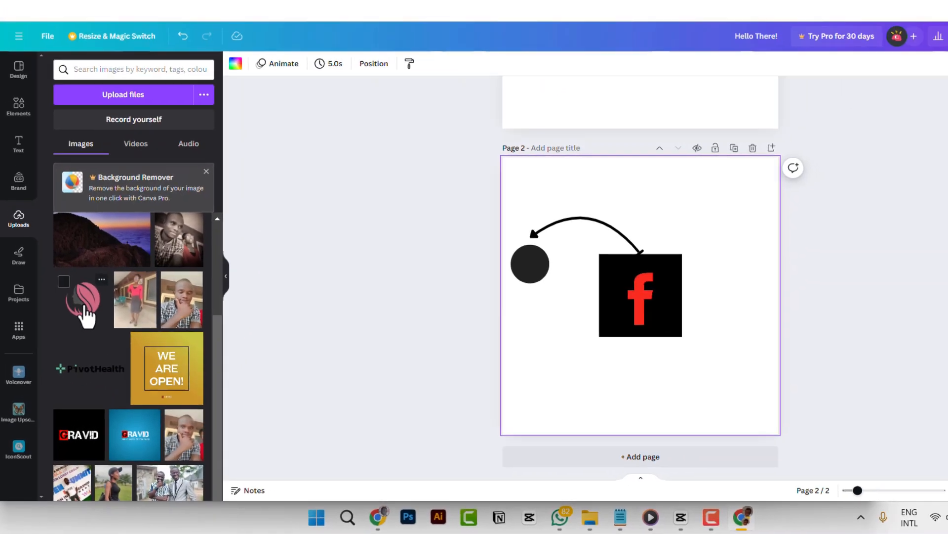
left_click(87, 312)
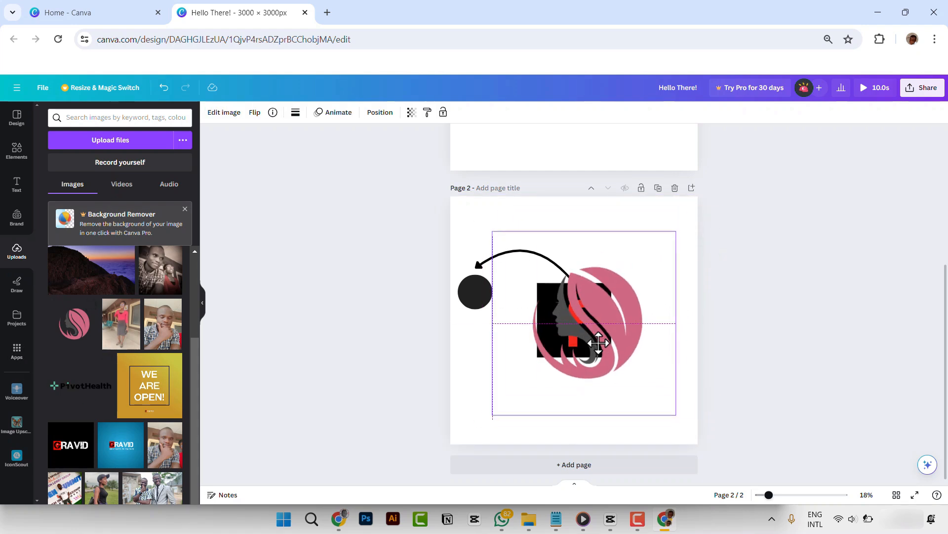
left_click_drag(599, 342, 600, 347)
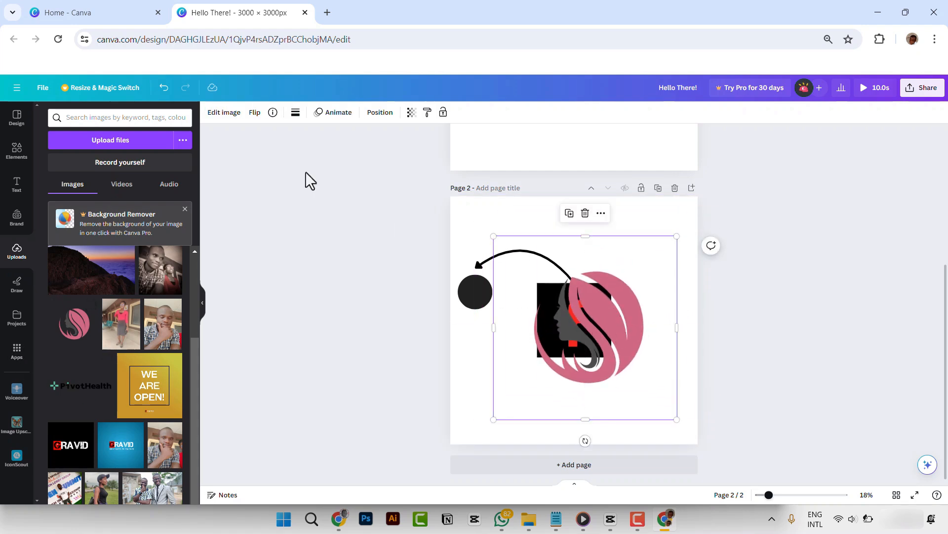
- Apply a custom Duotone effect to the woman's-profile logo with the highlights colour set to green #2DA239
left_click(224, 113)
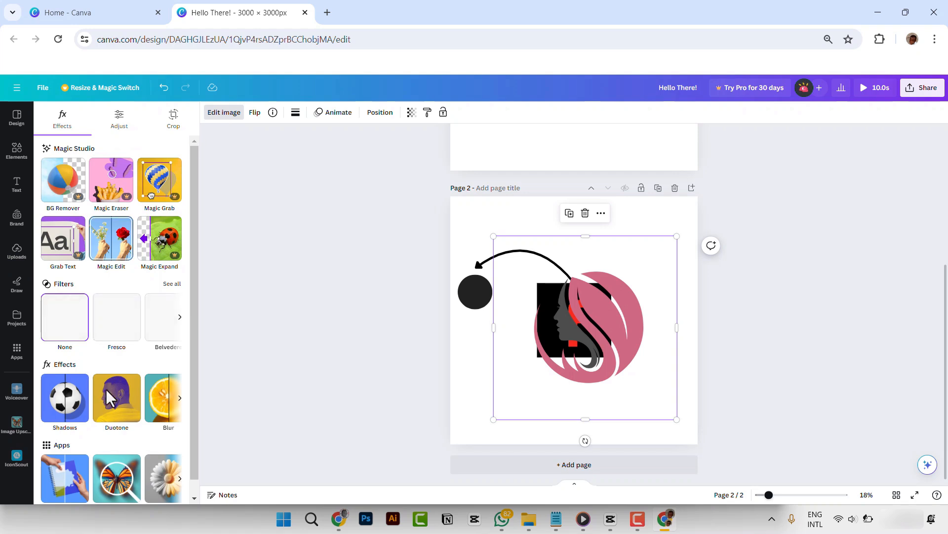
left_click(119, 418)
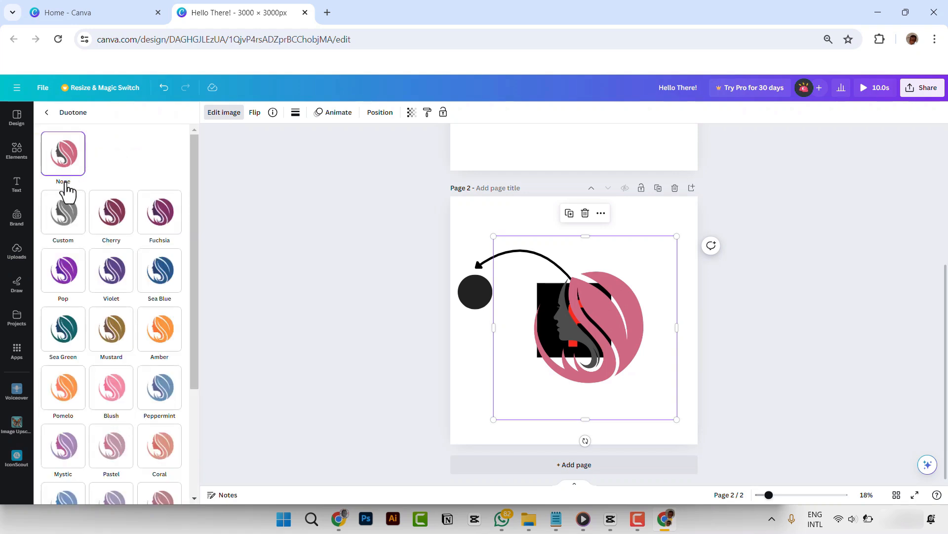
left_click(61, 225)
left_click(174, 262)
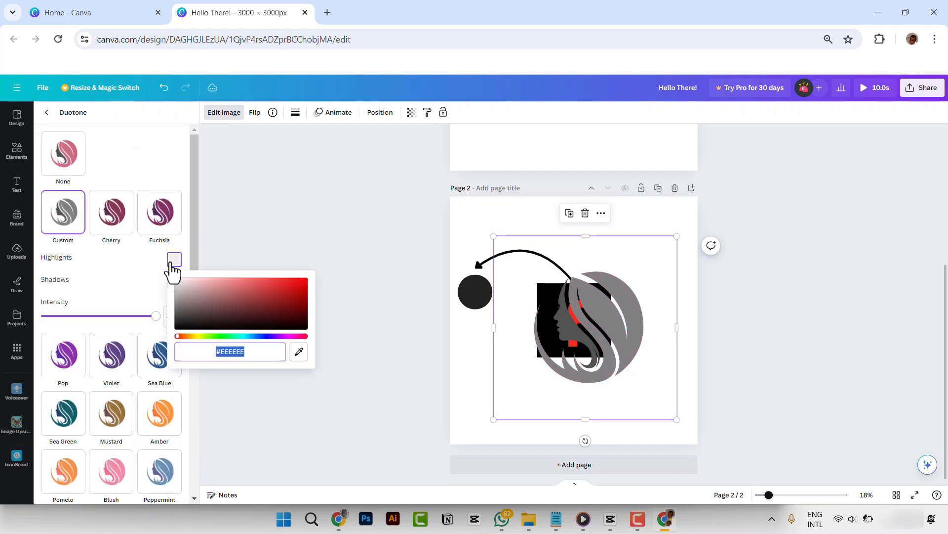
left_click(222, 336)
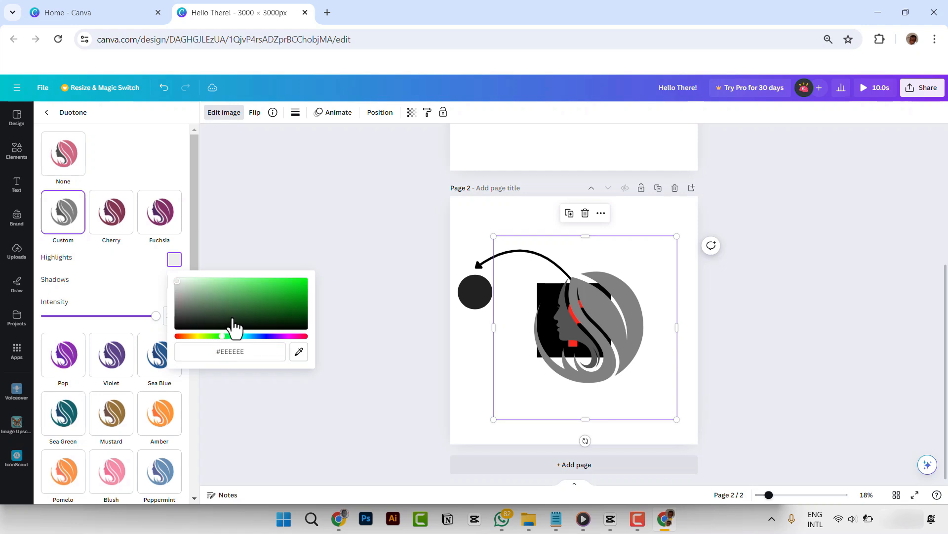
left_click_drag(233, 326, 322, 271)
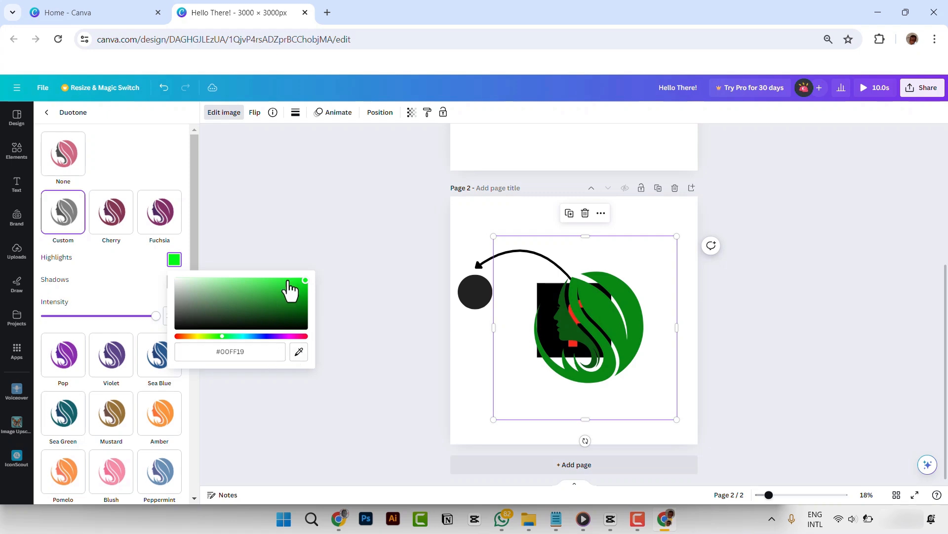
left_click(271, 296)
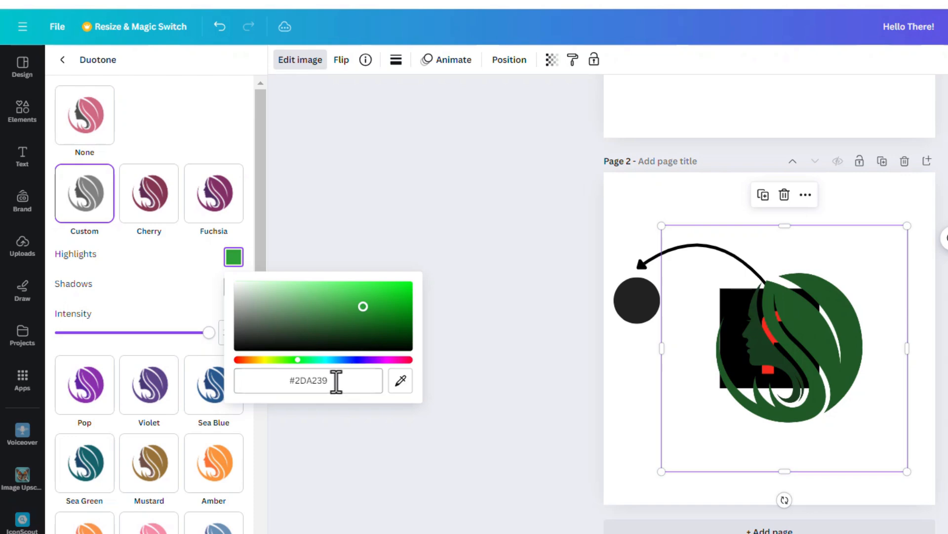
- Copy the logo's Duotone highlights colour code and set the shadows colour to the same #2DA239
left_click(336, 380)
key("ctrl+c")
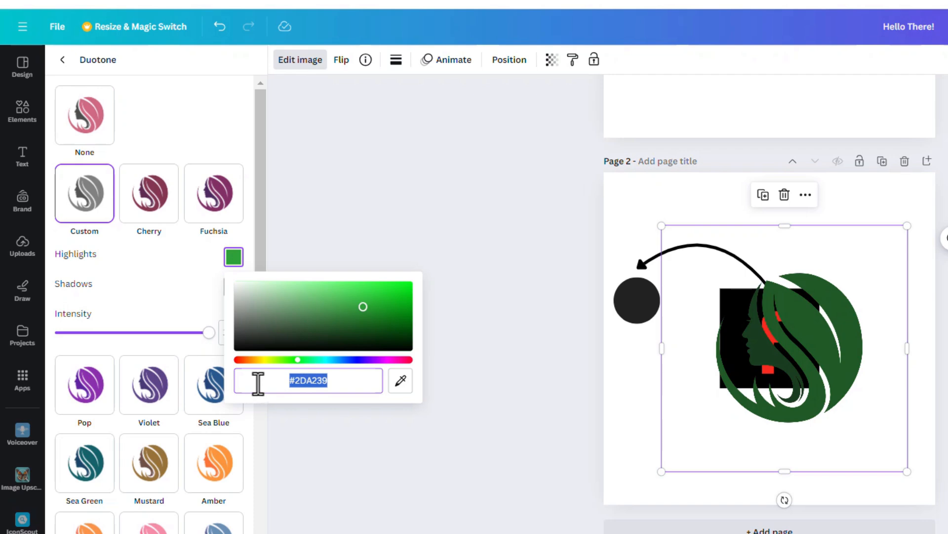
left_click(148, 276)
left_click(234, 287)
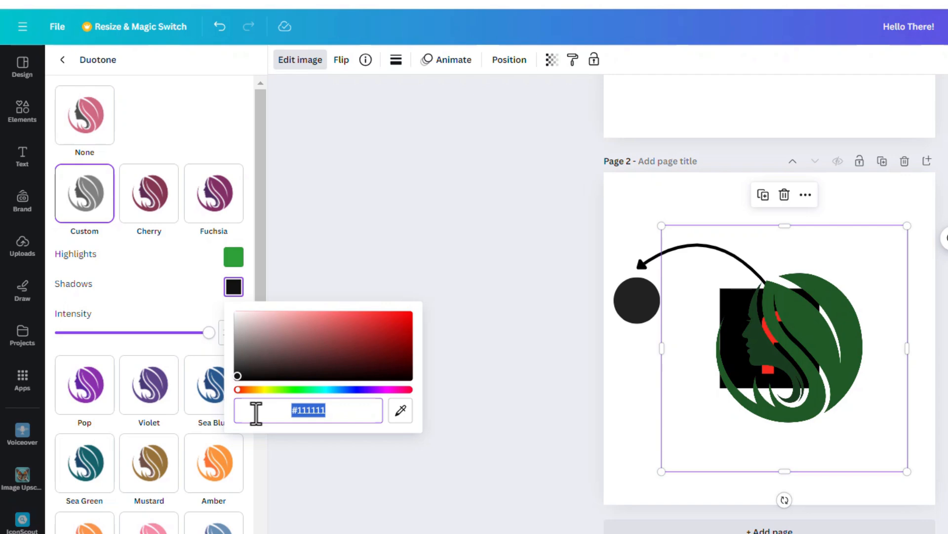
key("ctrl+v")
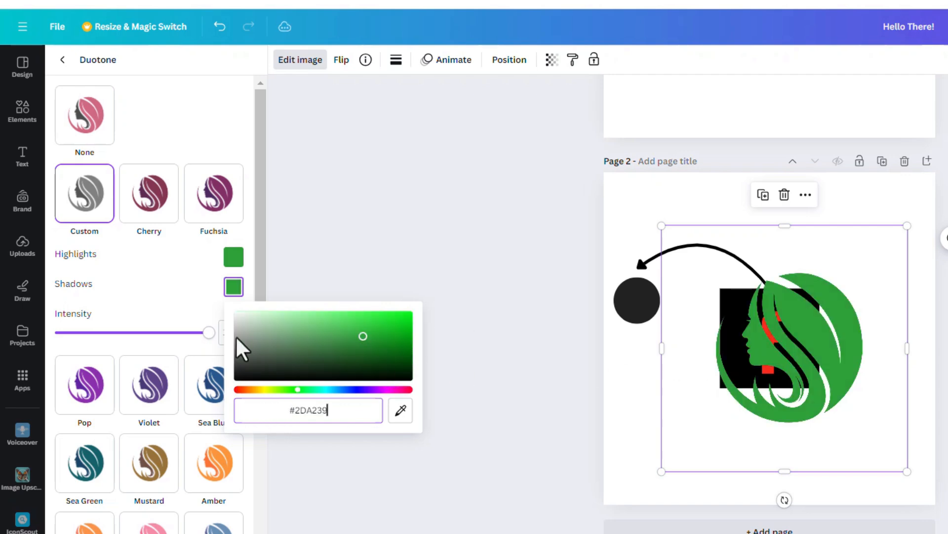
- Copy the logo's Duotone shadows colour code and shift the shadows colour to the lighter green #45B451
left_click(183, 292)
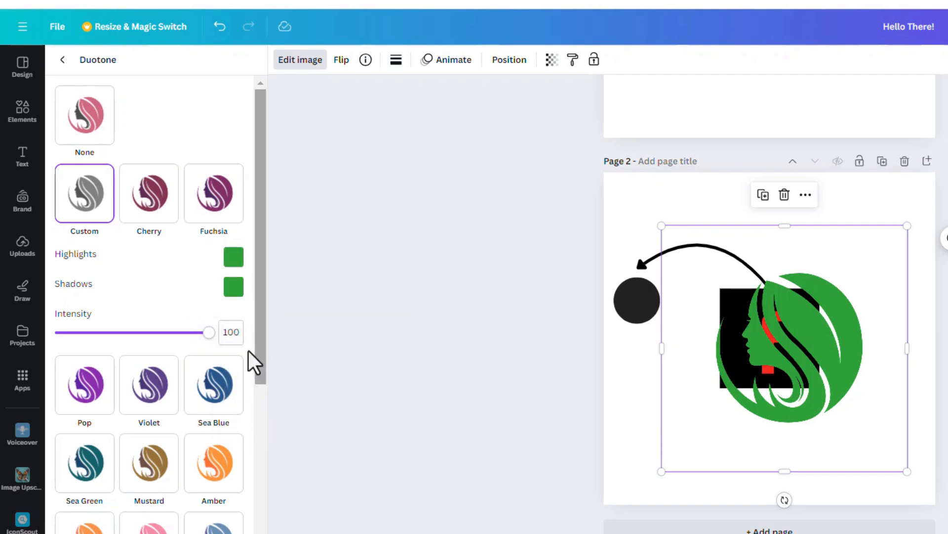
left_click(233, 287)
key("ctrl+c")
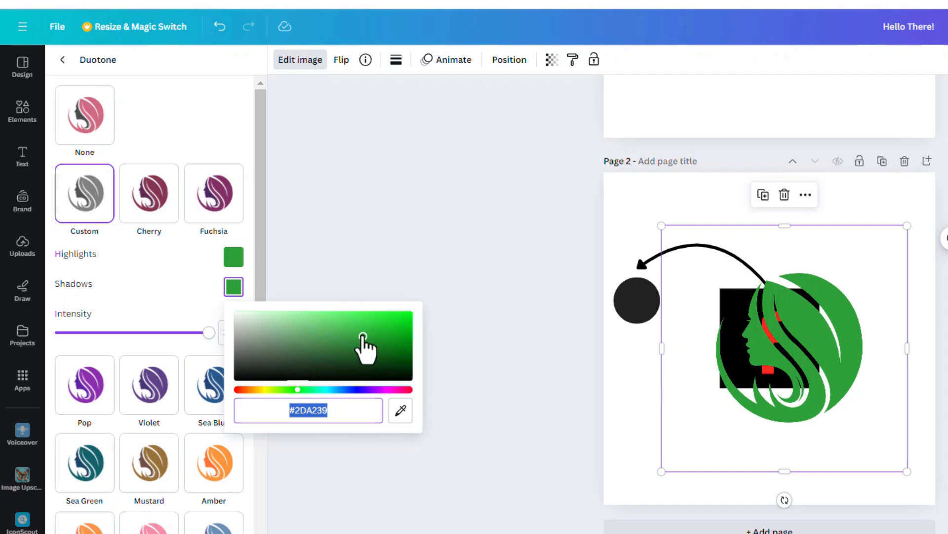
mouse_move(363, 336)
left_mouse_down()
mouse_move(379, 328)
mouse_move(344, 331)
left_mouse_up()
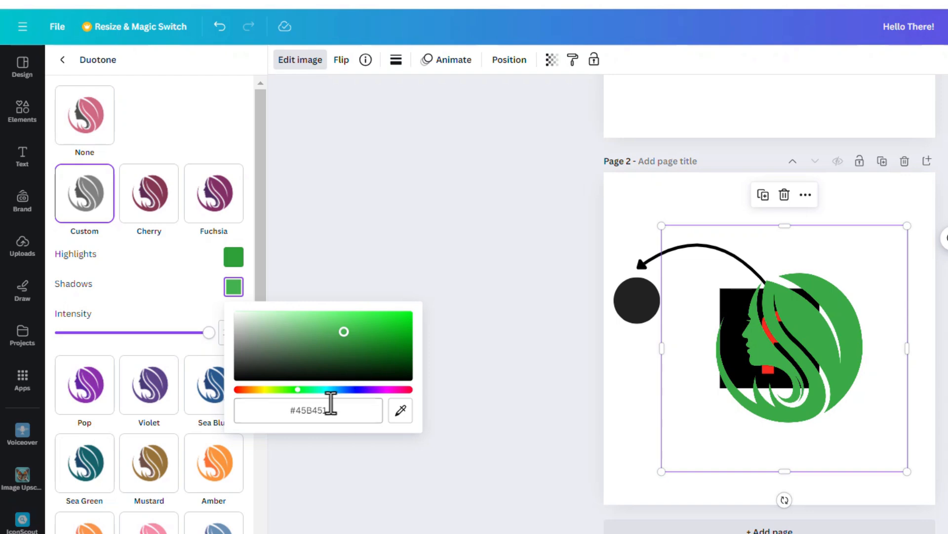
- Set the logo's Duotone shadows colour to #2DA239 with the copied code, and the effect's intensity to 100
left_click(318, 413)
left_click(256, 420)
left_click(355, 419)
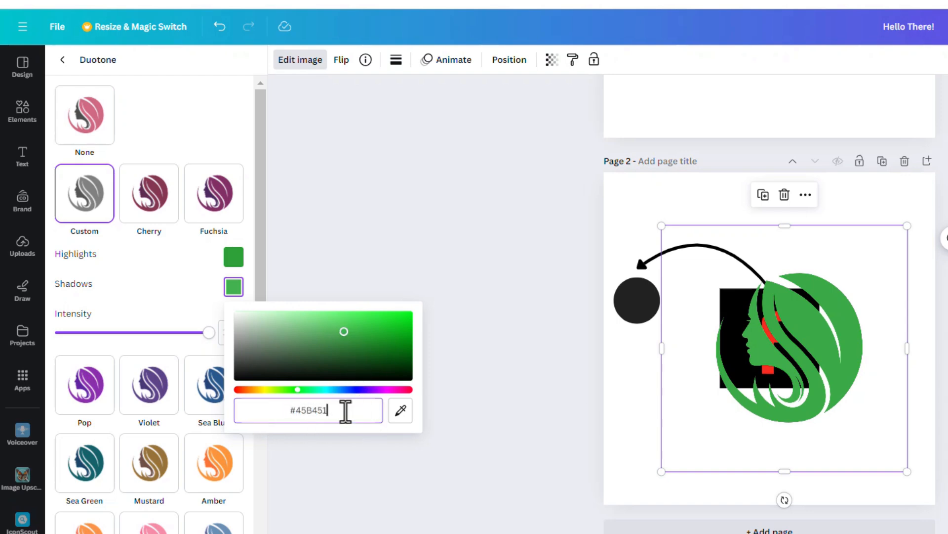
left_click_drag(363, 411, 247, 420)
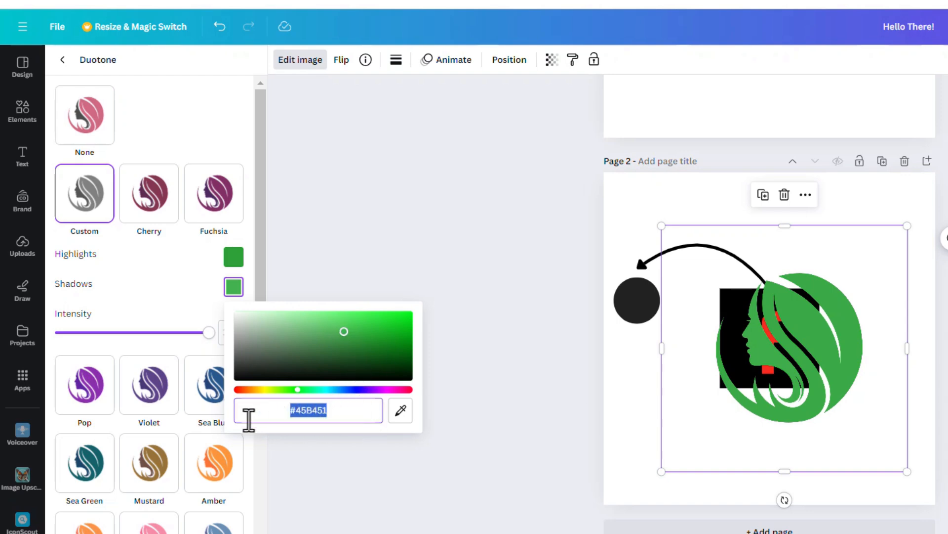
key("ctrl+v")
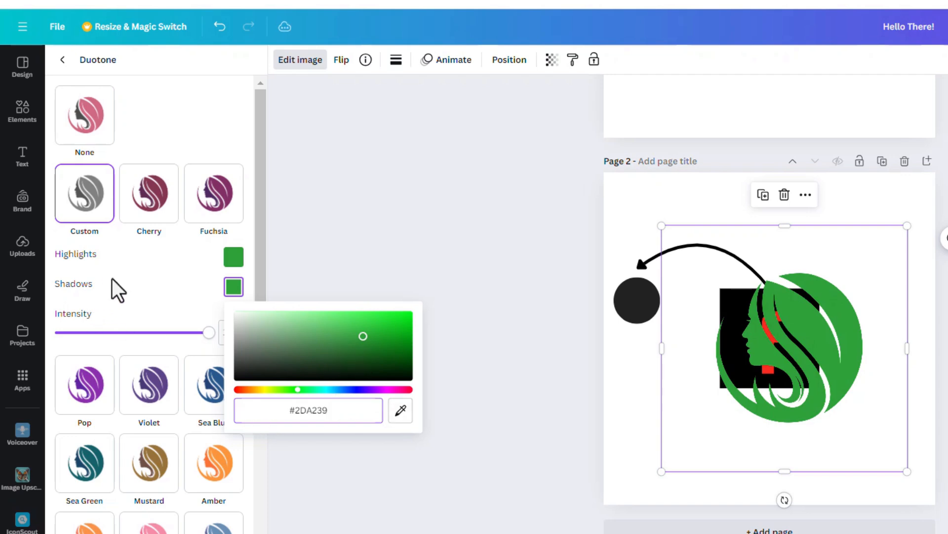
left_click(148, 276)
left_click_drag(206, 336, 236, 363)
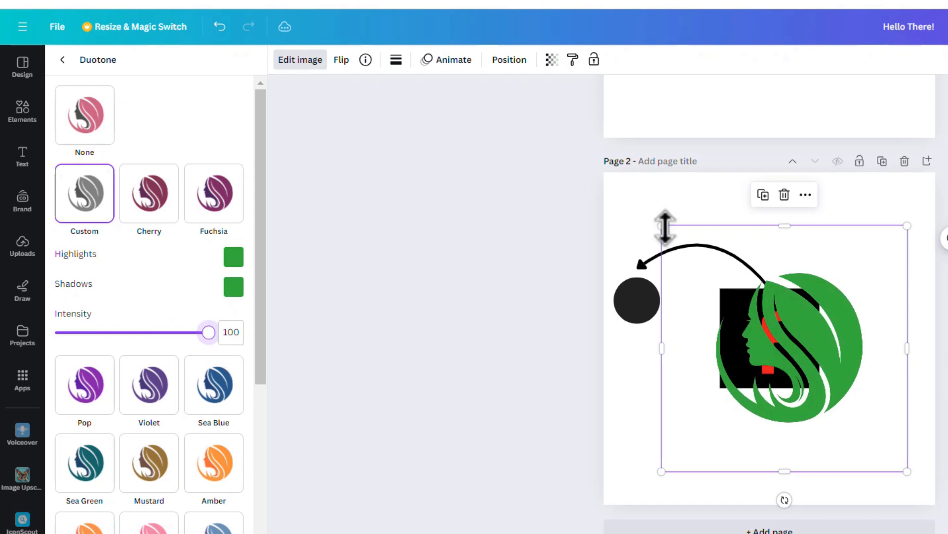
- Shrink the green logo beside the black square's upper-right corner, and delete all elements from page 2
left_click_drag(662, 225, 872, 255)
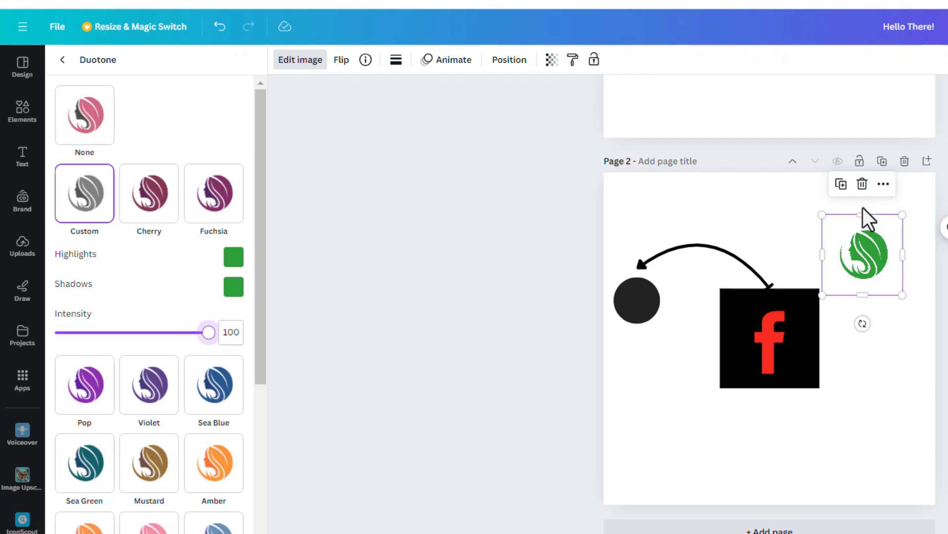
left_click(862, 183)
left_click_drag(860, 214, 596, 402)
key("Delete")
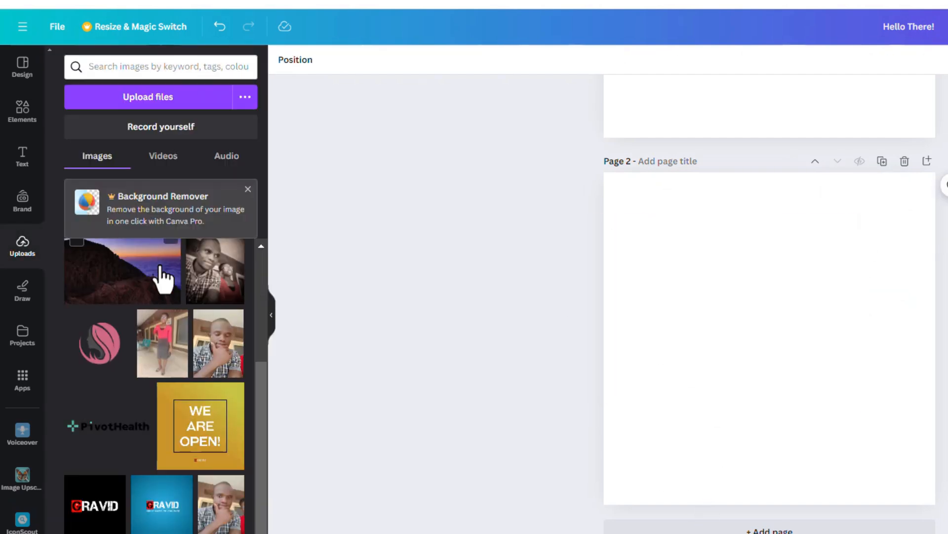
- Add the uploaded cutout photo of the woman in the black blazer to page 2 and enlarge it to about 2705 × 4057 px
scroll(165, 275, "down", 1)
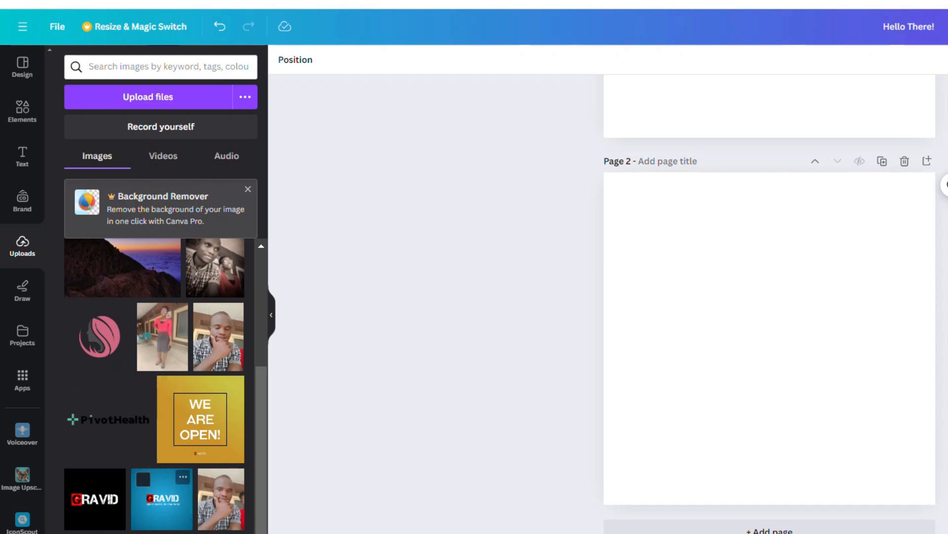
scroll(188, 363, "up", 1)
scroll(187, 363, "up", 3)
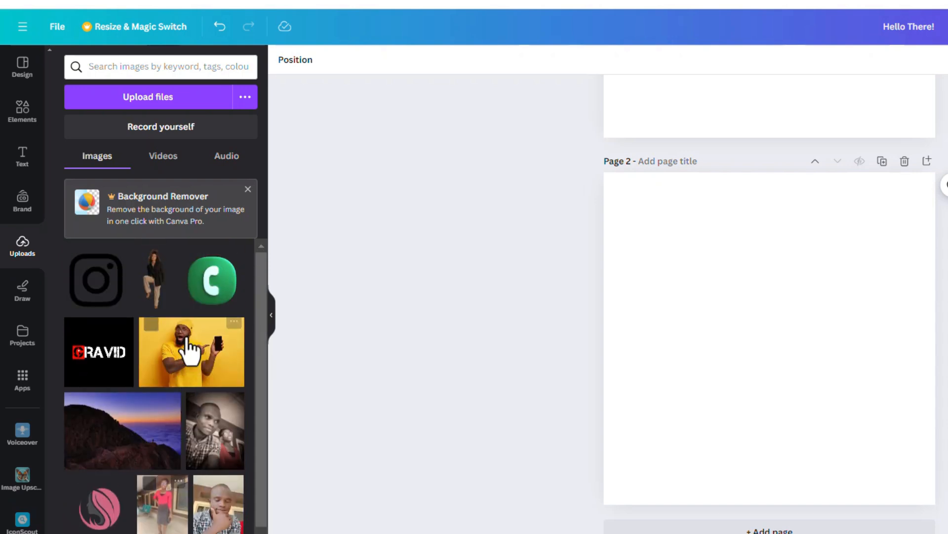
left_click(153, 292)
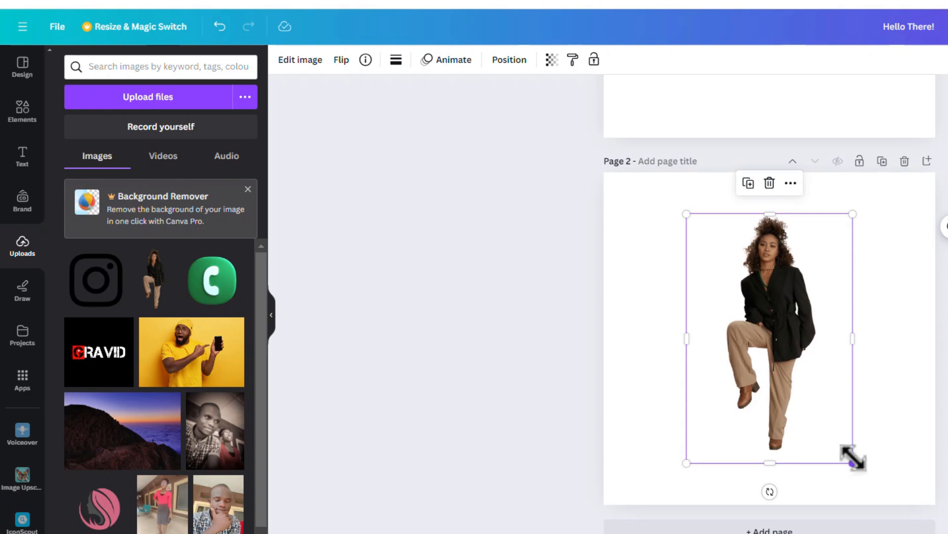
left_click_drag(852, 463, 947, 533)
left_click_drag(815, 428, 795, 394)
- Duplicate the woman's photo and send the copy to the back, slightly offset behind the original
left_click(745, 193)
left_click(511, 65)
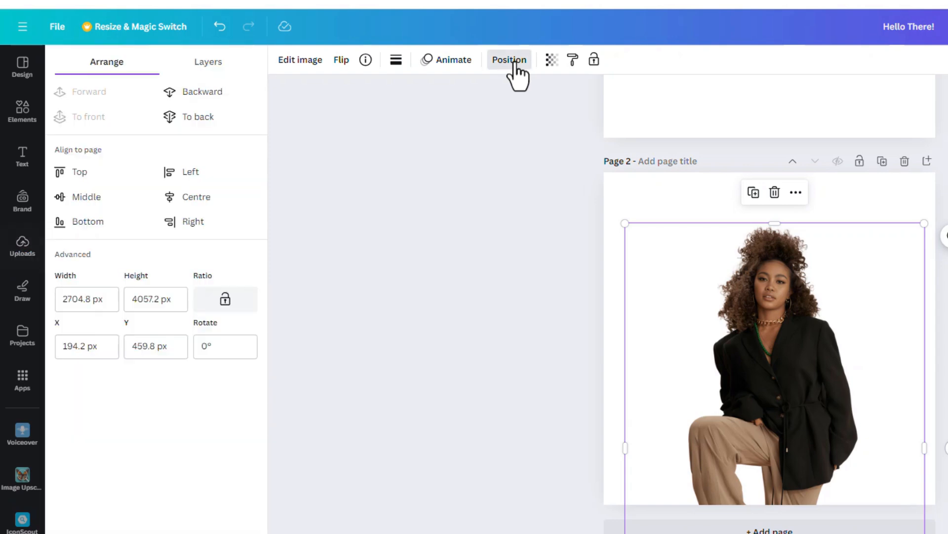
left_click(208, 117)
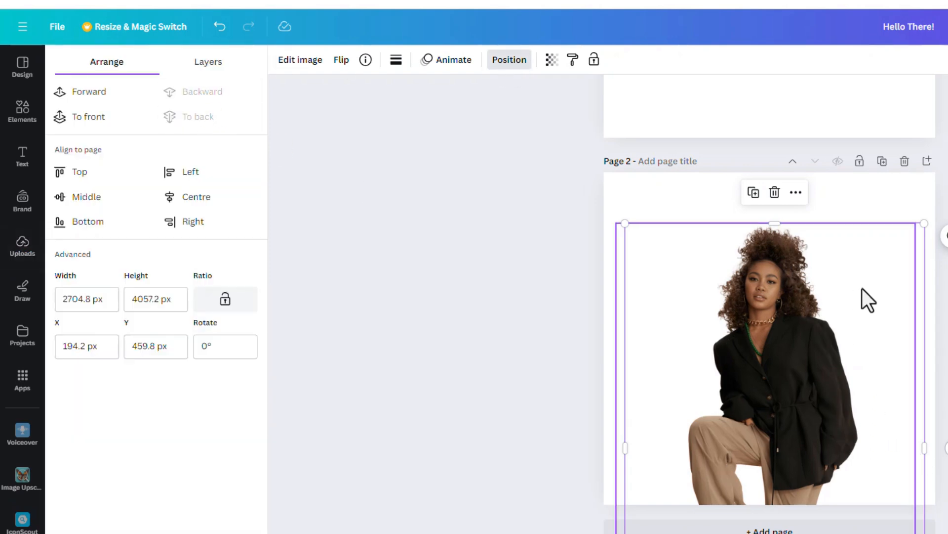
- Apply a custom Duotone effect to the rear copy of the woman's photo with the highlights colour set to pure red
left_click(301, 60)
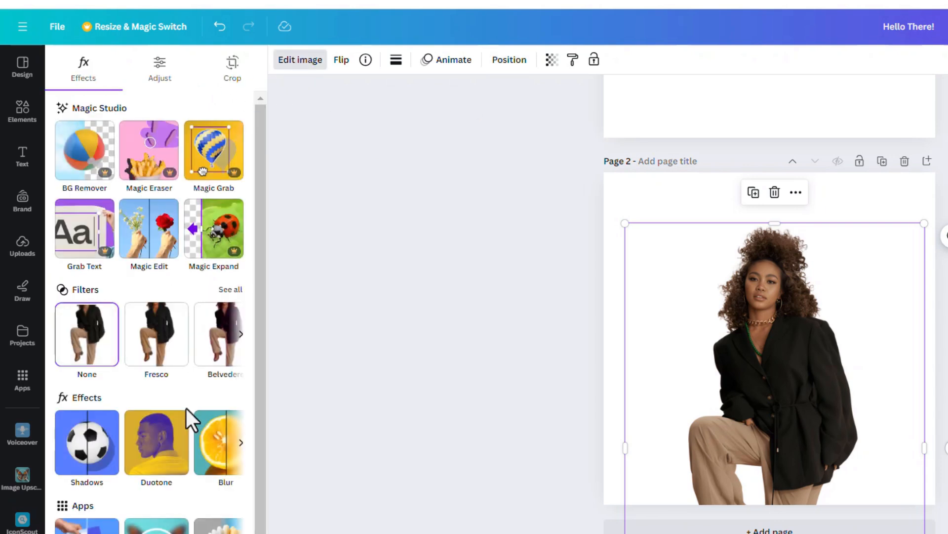
left_click(157, 462)
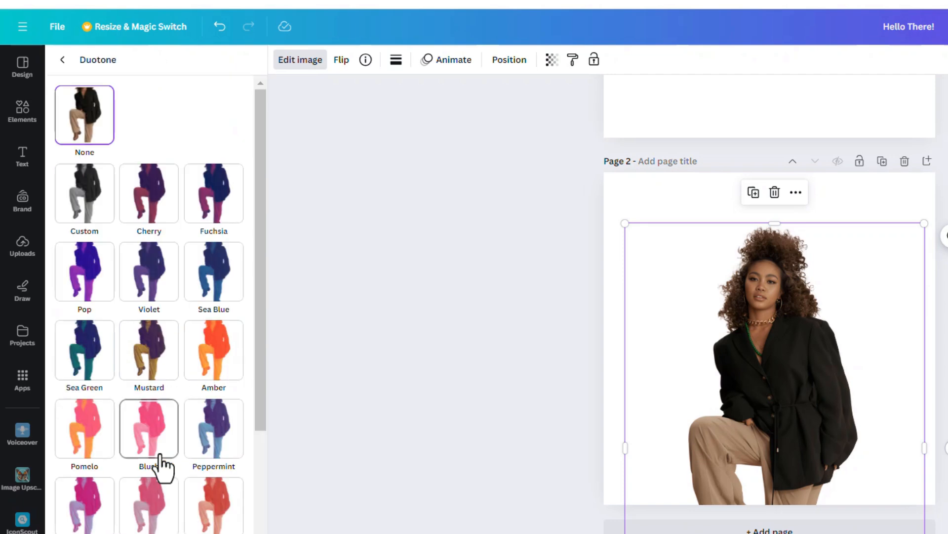
left_click(84, 204)
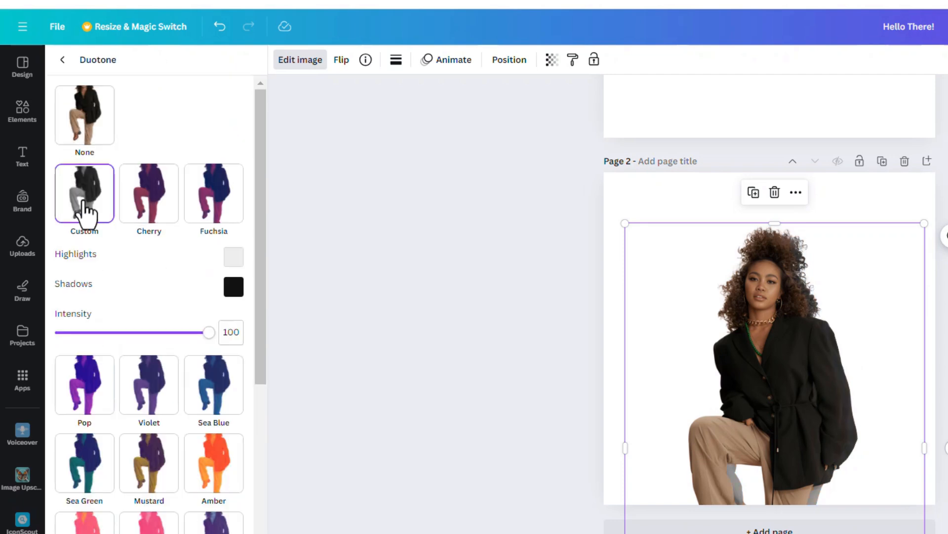
left_click(233, 257)
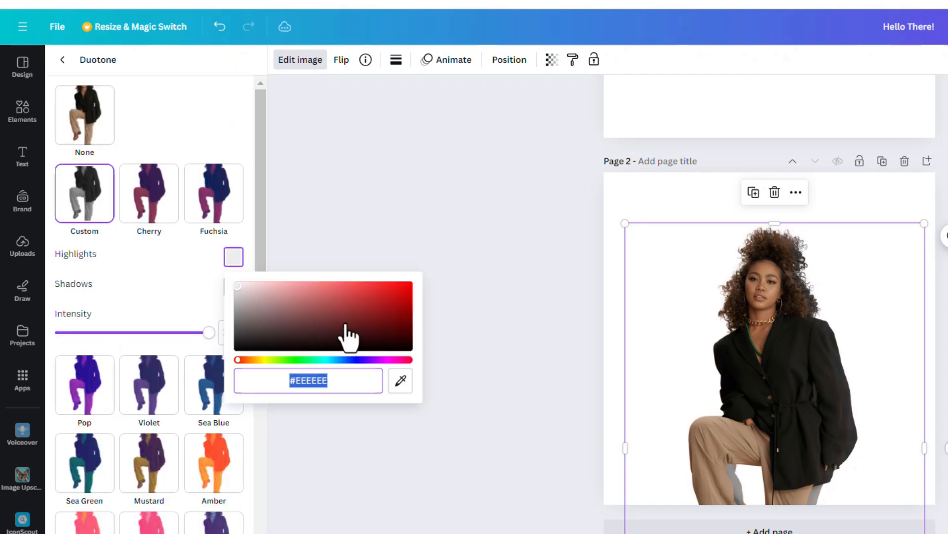
left_click(300, 360)
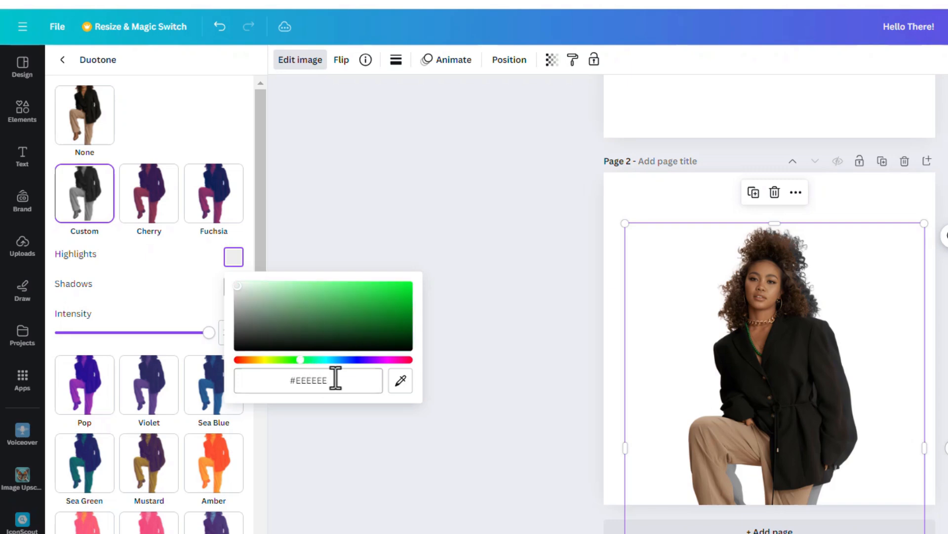
left_click(292, 380)
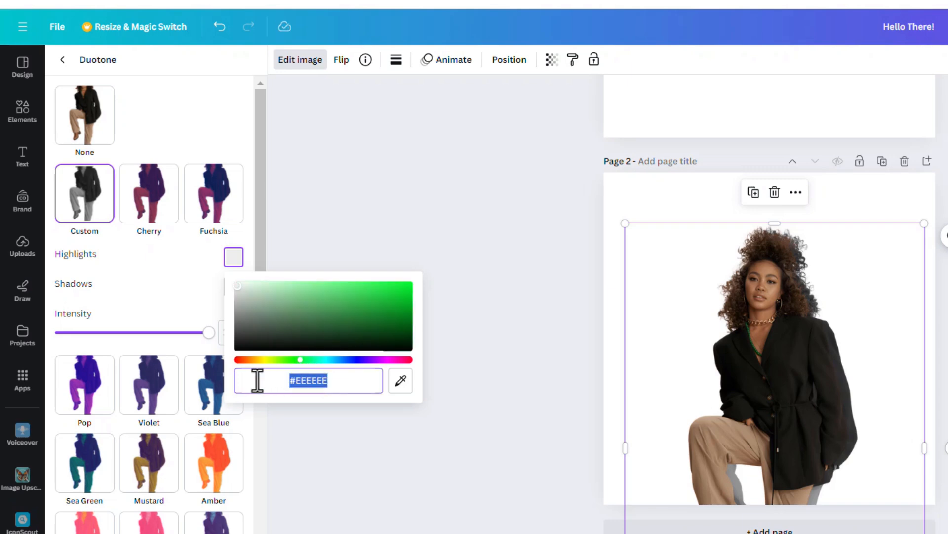
left_click(239, 359)
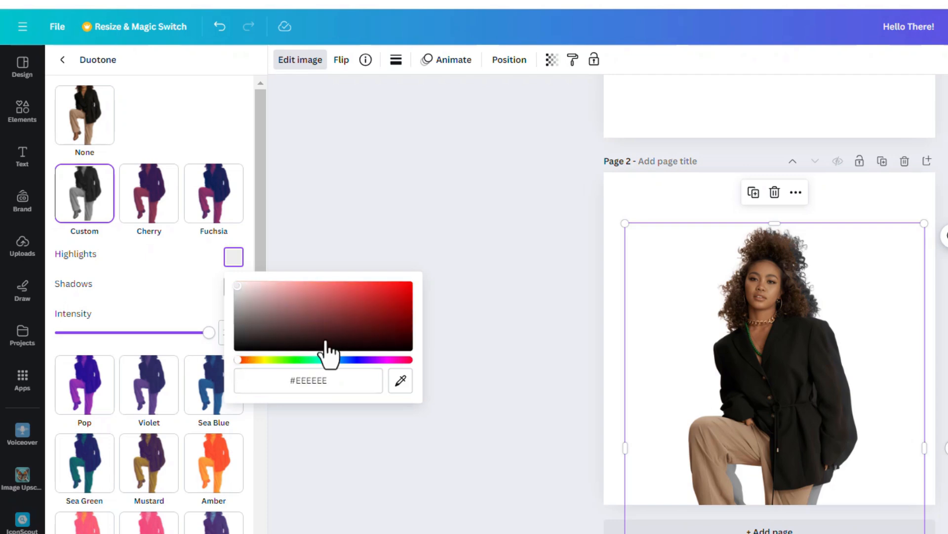
left_click_drag(326, 350, 464, 266)
left_click(152, 253)
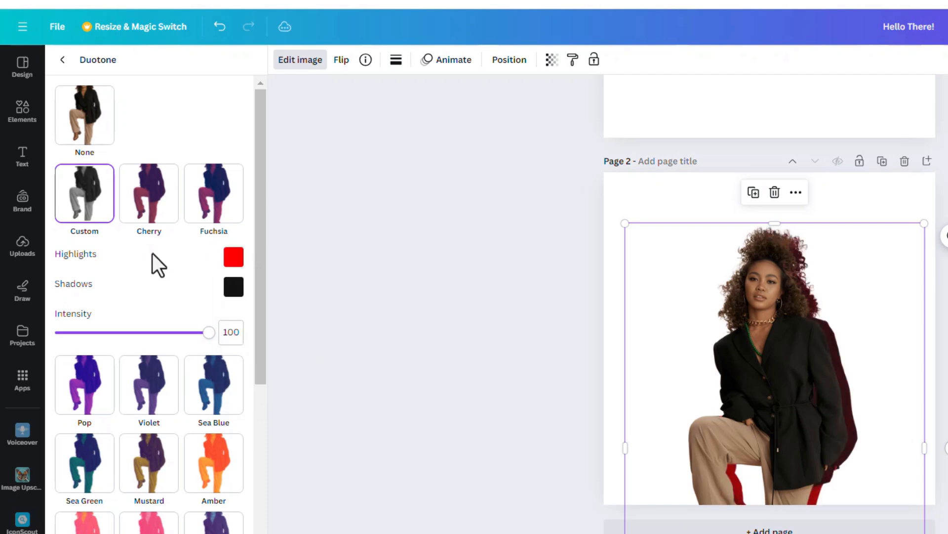
- Set the rear copy's Duotone shadows colour to pure red so it forms a solid silhouette
left_click(234, 285)
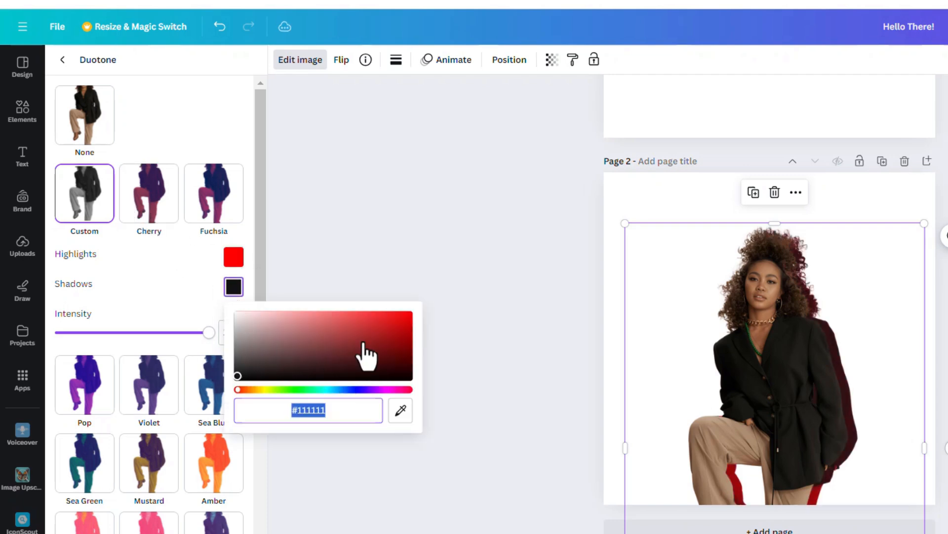
left_click_drag(363, 342, 451, 290)
left_click(481, 253)
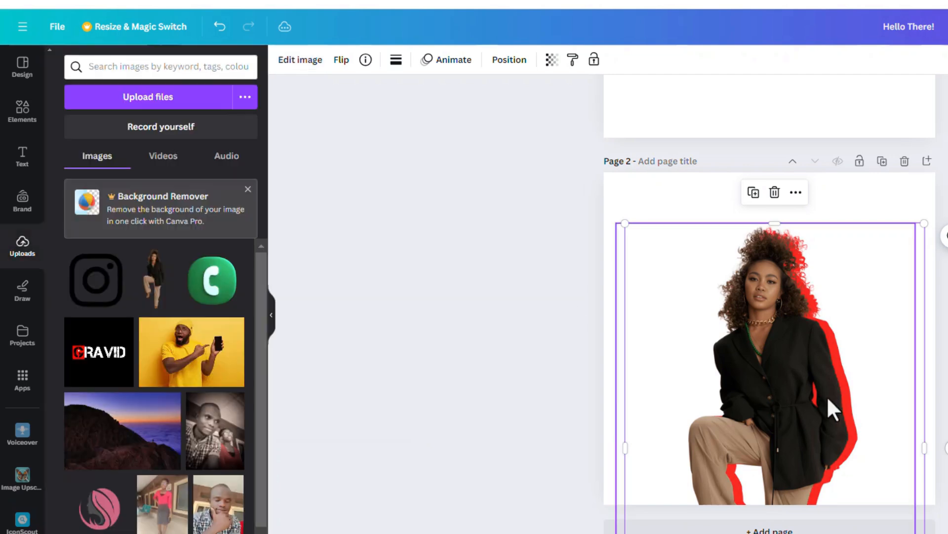
- Nudge the red silhouette closer behind the woman, and move both images toward page 2's lower-right corner
left_click_drag(850, 417, 847, 419)
left_click(858, 416)
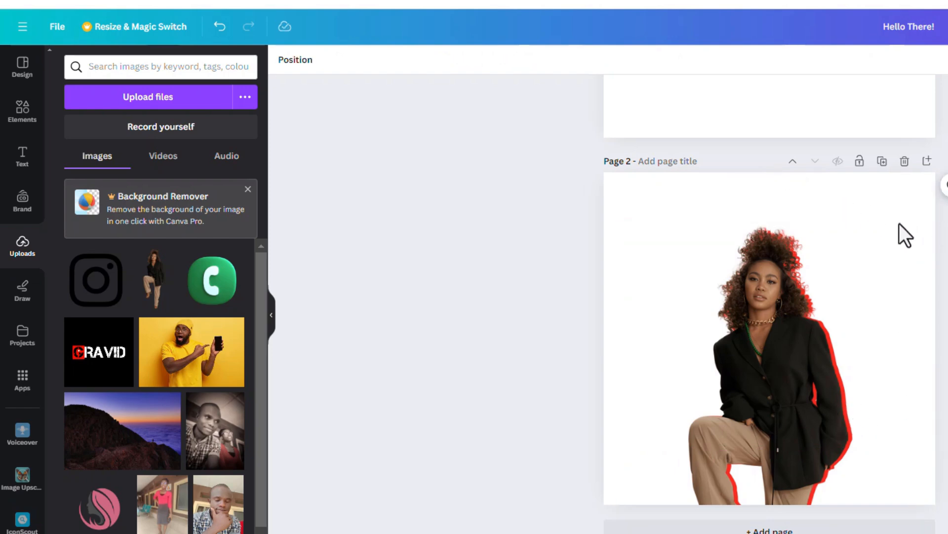
left_click_drag(785, 425, 827, 455)
key("Escape")
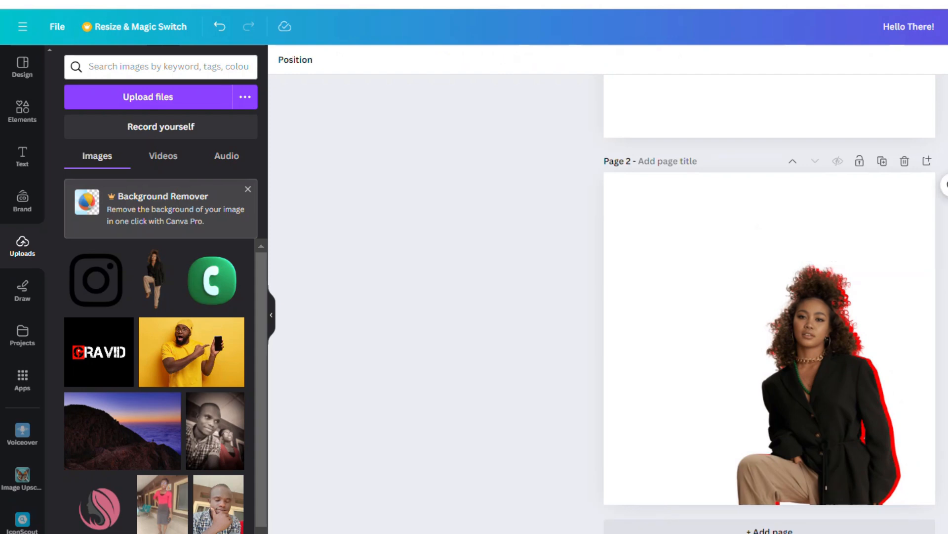
- Select the woman and her red silhouette together and move them from page 2 to the lower-right corner of page 1
scroll(701, 322, "up", 5)
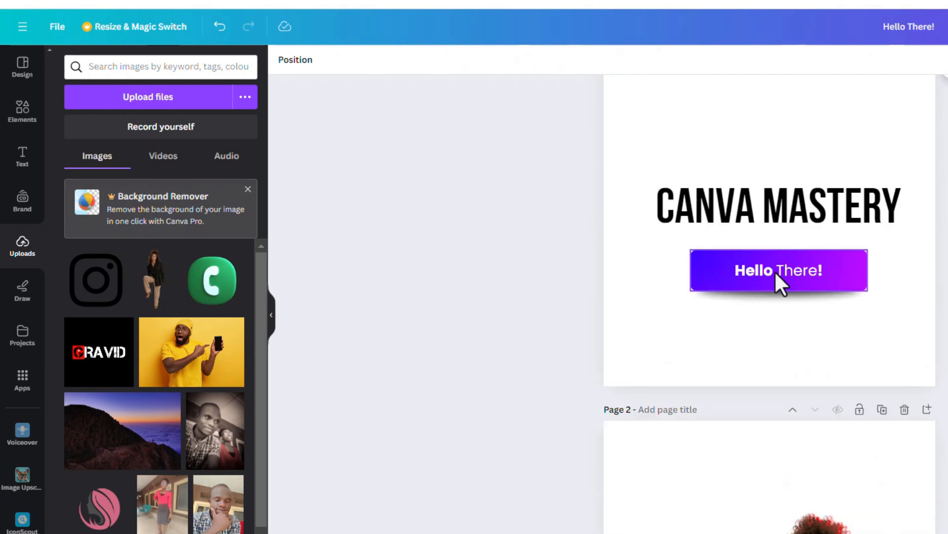
scroll(774, 271, "down", 3)
left_click_drag(759, 519, 834, 504)
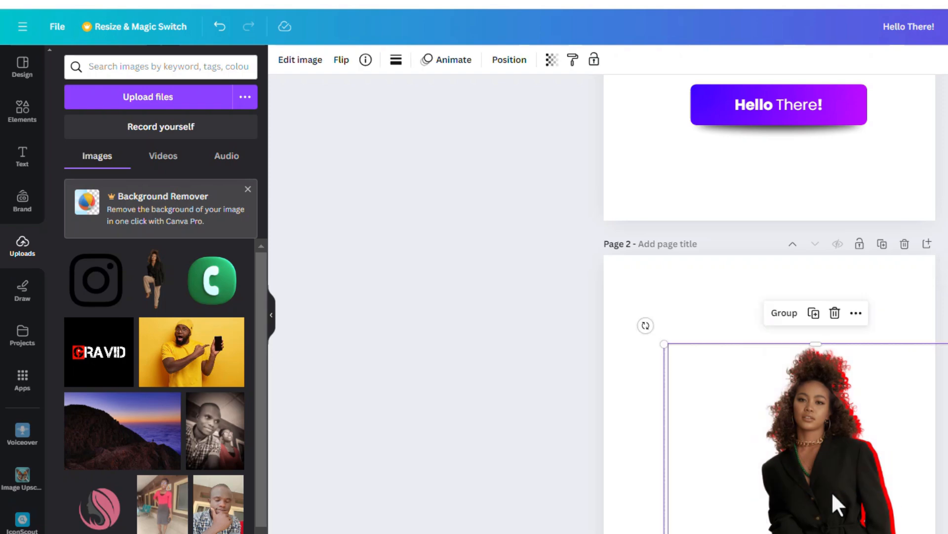
scroll(819, 244, "up", 3)
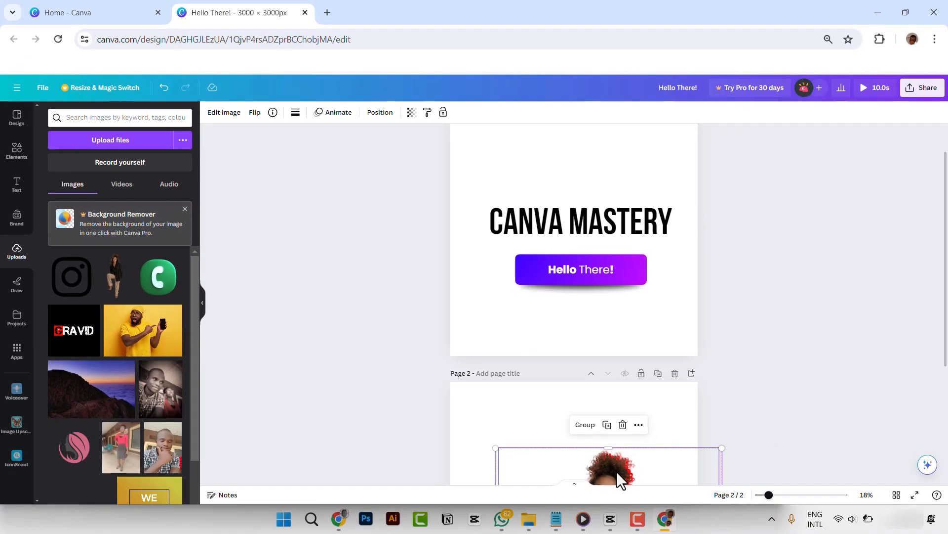
left_click_drag(834, 523, 823, 320)
left_click_drag(616, 308, 617, 137)
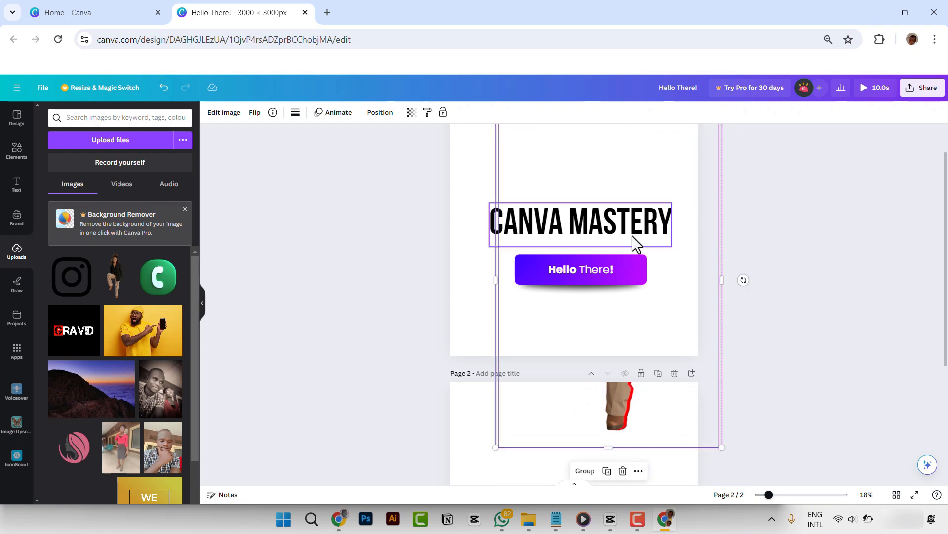
scroll(630, 257, "up", 1)
left_click_drag(621, 446, 619, 365)
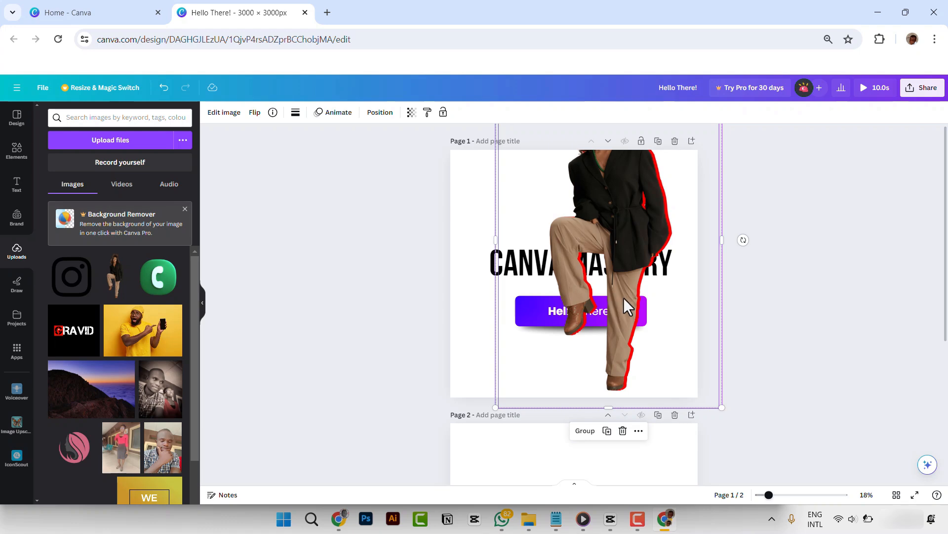
scroll(647, 284, "down", 4)
scroll(629, 218, "up", 4)
left_click_drag(623, 216, 653, 349)
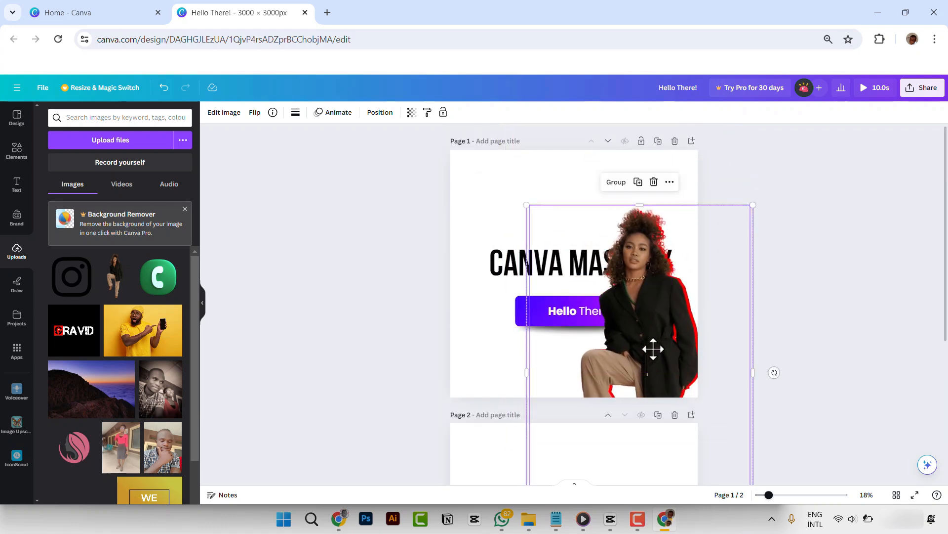
- Select the CANVA MASTERY title together with the Hello There! button and move them up to the upper part of page 1
left_click(391, 265)
left_click(502, 278)
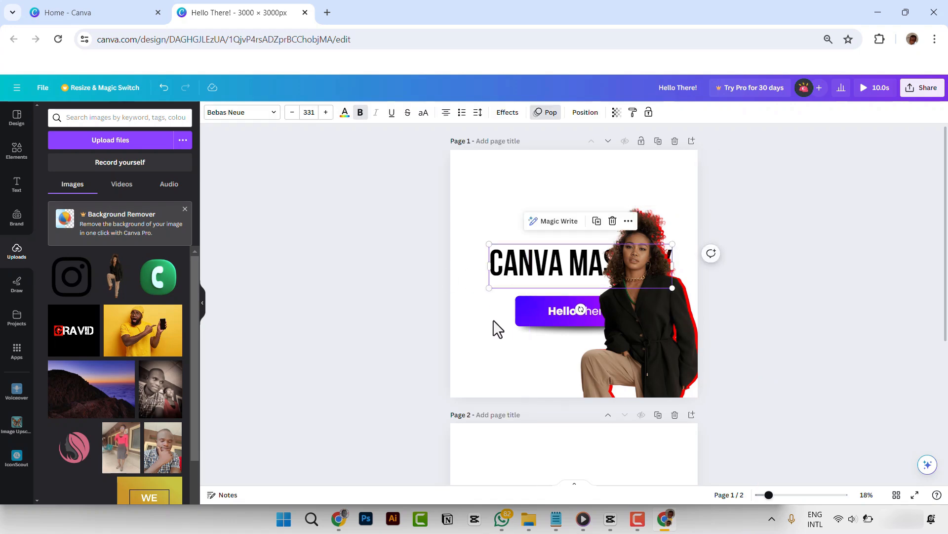
left_click_drag(471, 247, 540, 346)
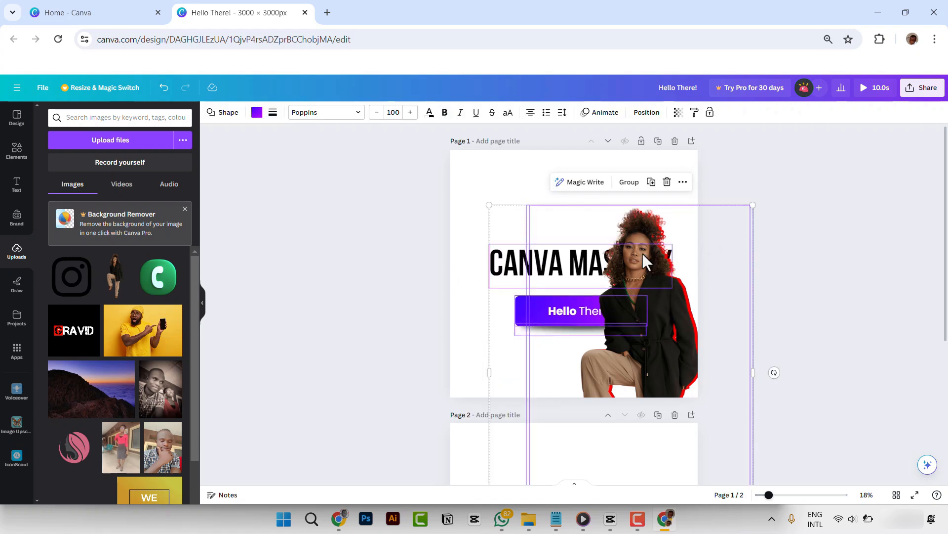
left_click(475, 238)
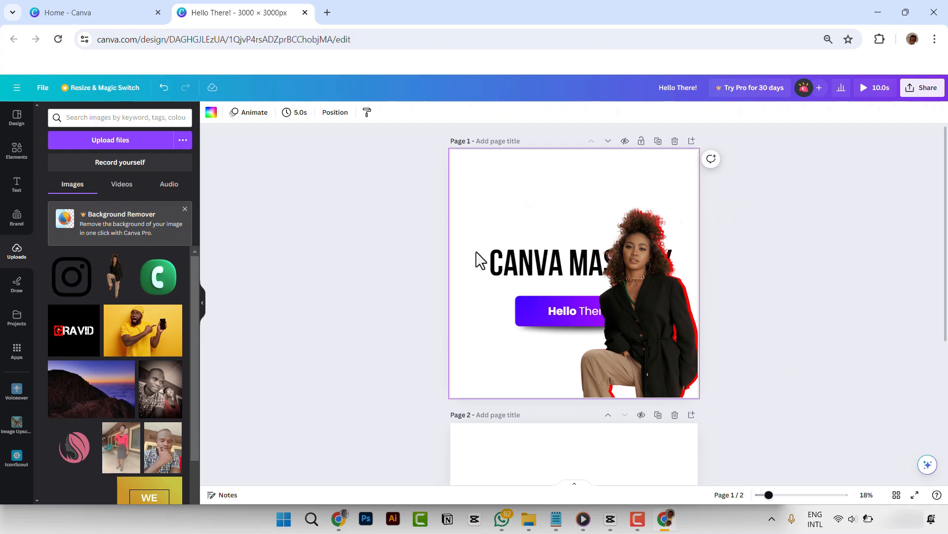
left_click_drag(471, 235, 521, 362)
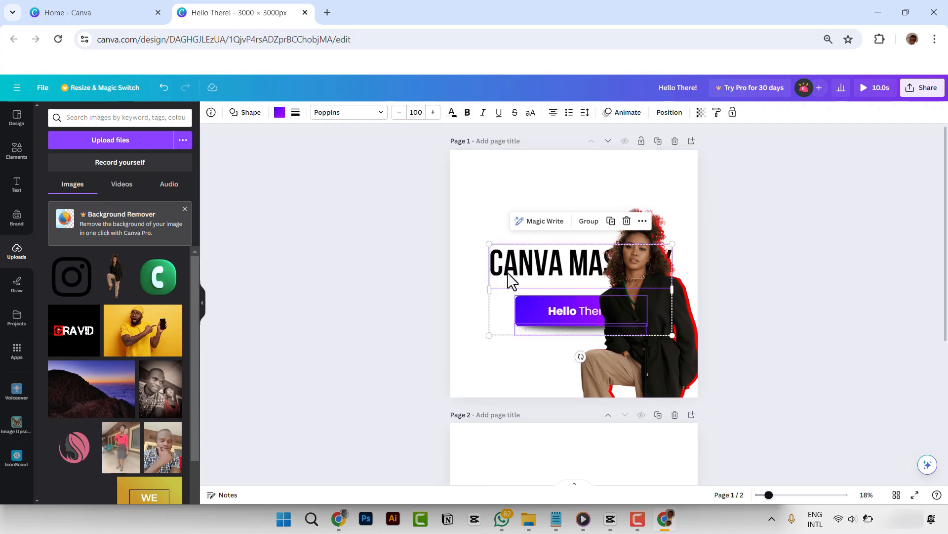
left_click_drag(498, 277, 486, 210)
left_click(556, 345)
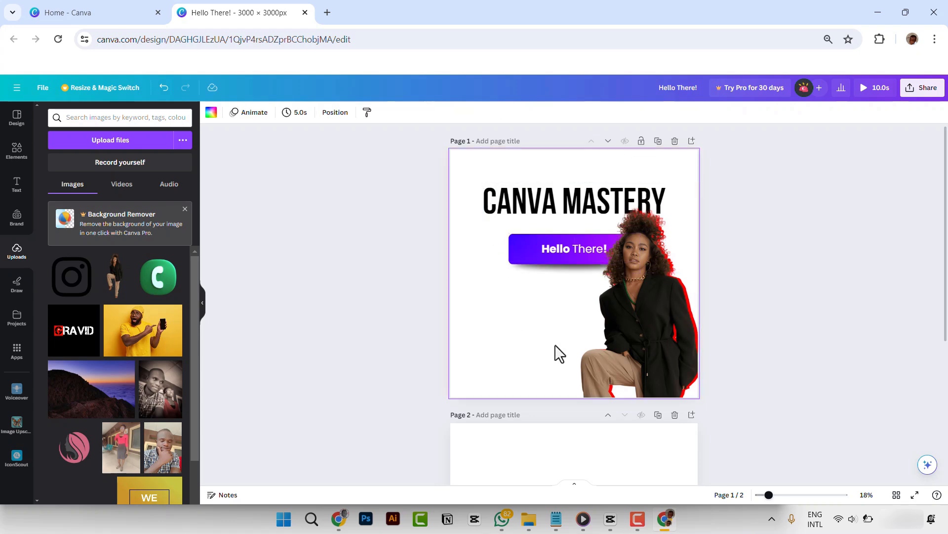
- Move the woman and her red silhouette together to the bottom centre of page 1, below the Hello There! button
left_click_drag(520, 341, 711, 321)
left_click_drag(598, 353, 591, 399)
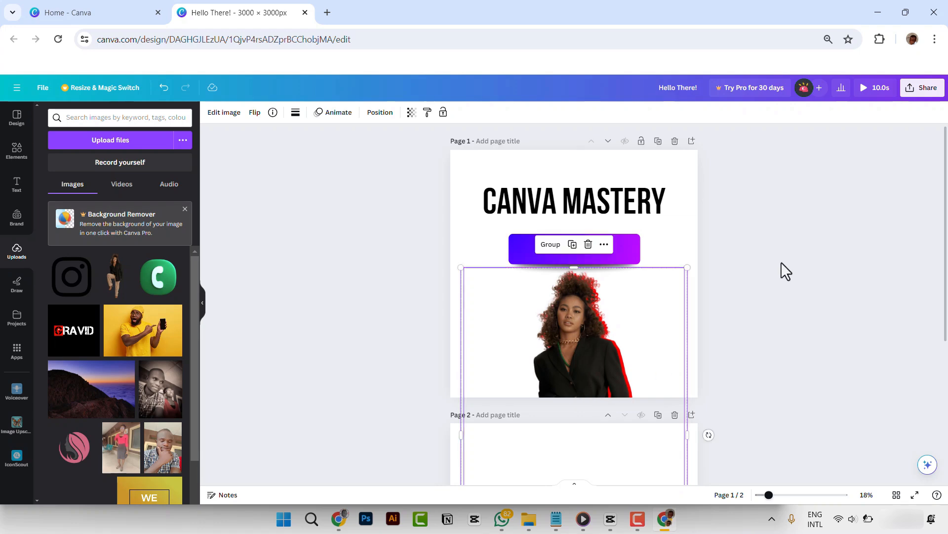
left_click(781, 265)
- Move the CANVA MASTERY title slightly down, closer to the Hello There! button
left_click(634, 216)
left_click_drag(629, 214, 628, 221)
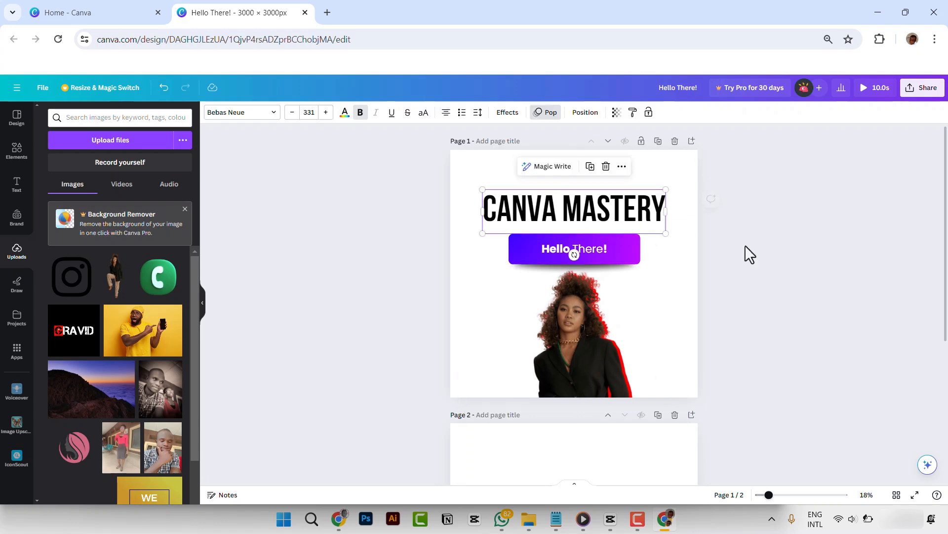
left_click(761, 249)
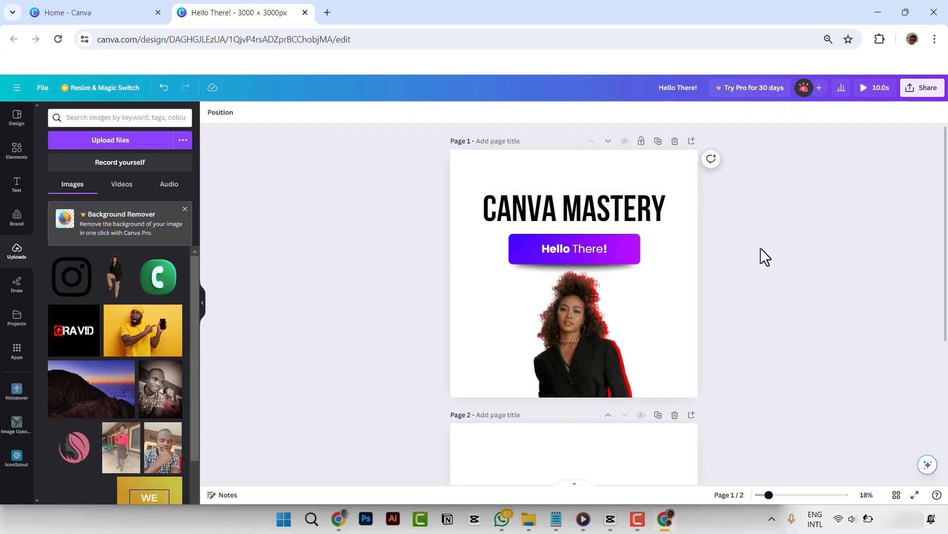